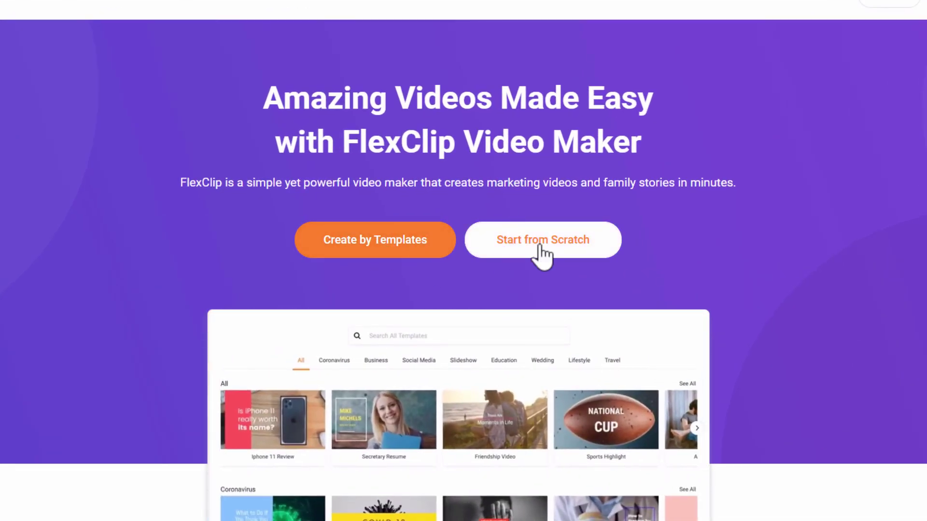
# Browse the FlexClip homepage, then go to the template gallery
pyautogui.scroll(-9, 773, 229)
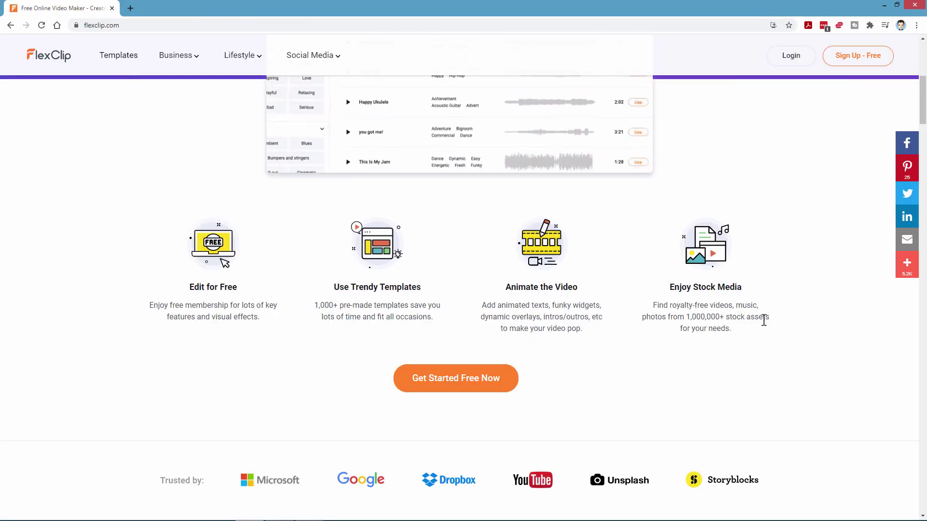
pyautogui.scroll(-7, 337, 342)
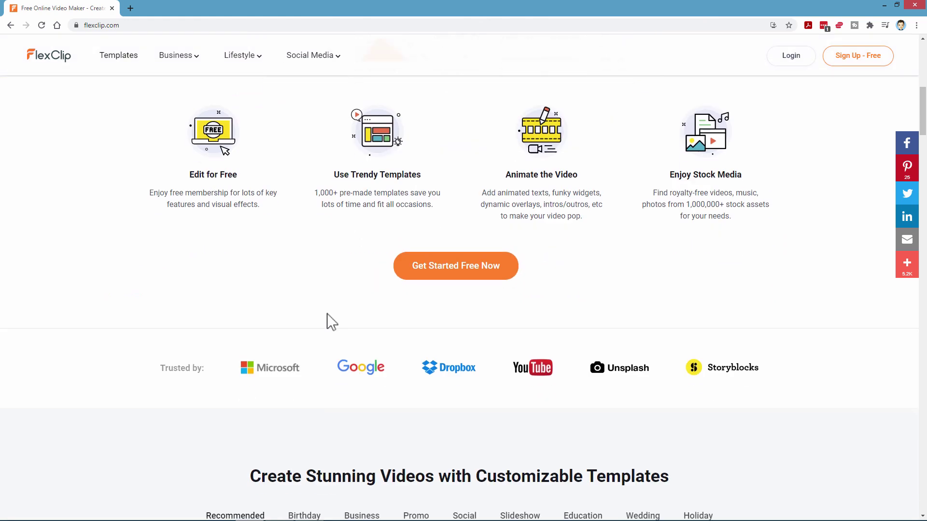
pyautogui.scroll(-2, 202, 209)
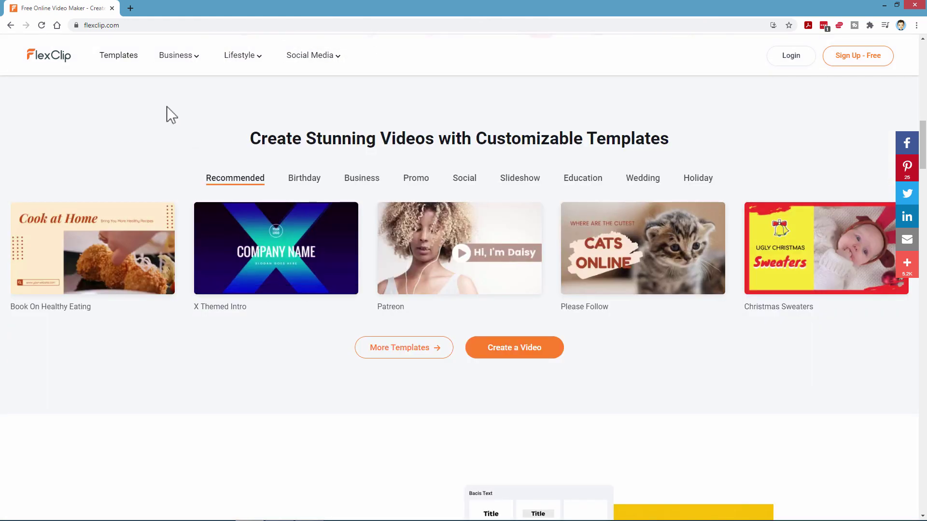
pyautogui.moveTo(139, 251)
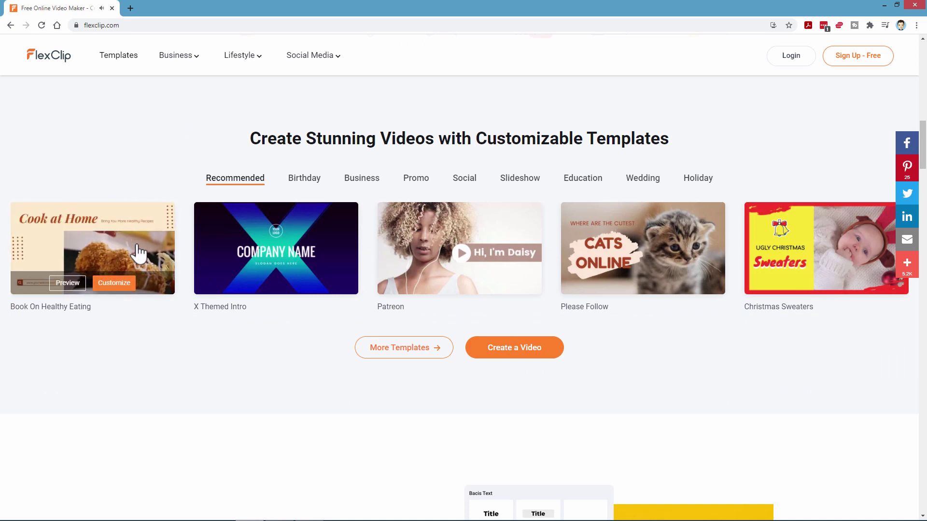
pyautogui.moveTo(232, 227)
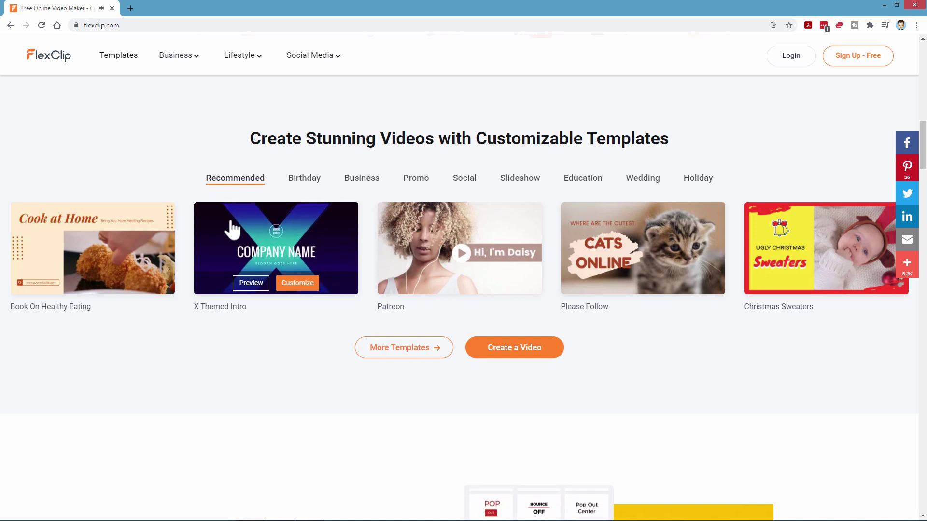
pyautogui.moveTo(421, 263)
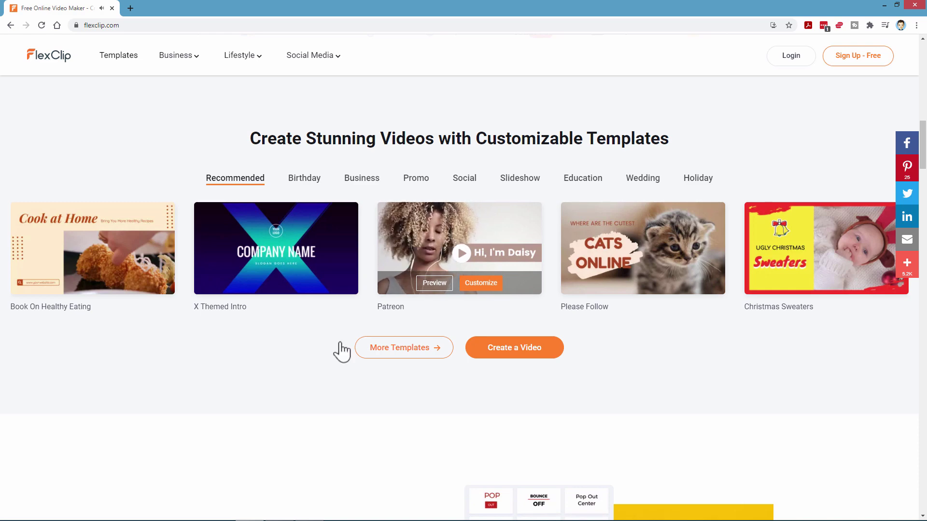
pyautogui.scroll(-2, 338, 340)
pyautogui.scroll(-4, 342, 338)
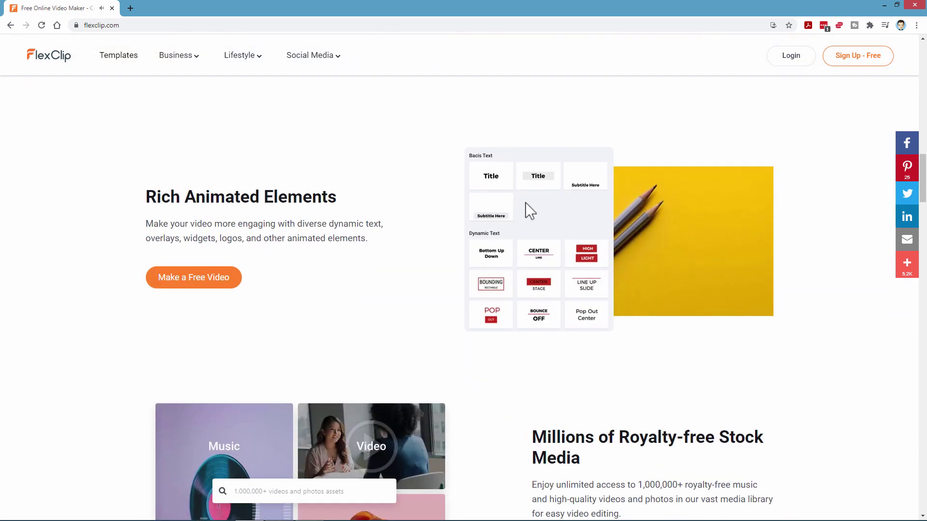
pyautogui.scroll(-4, 433, 269)
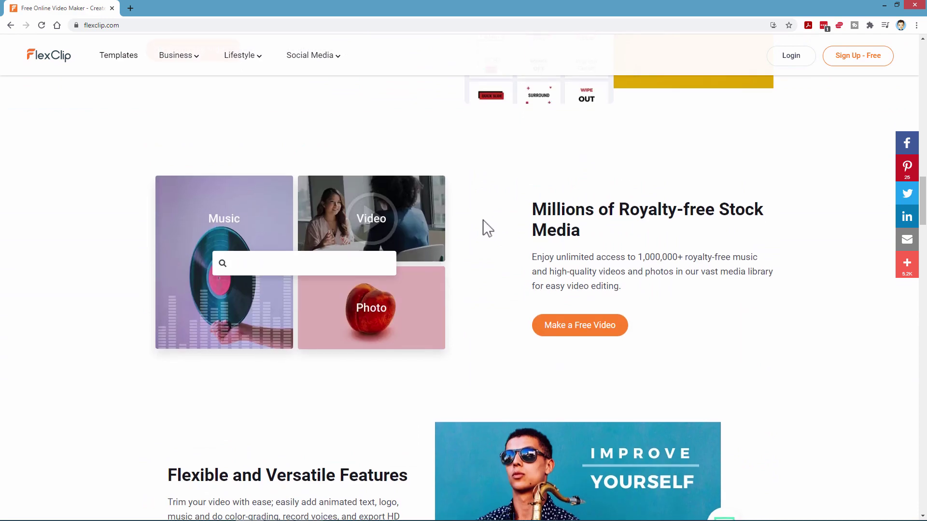
pyautogui.scroll(-10, 485, 227)
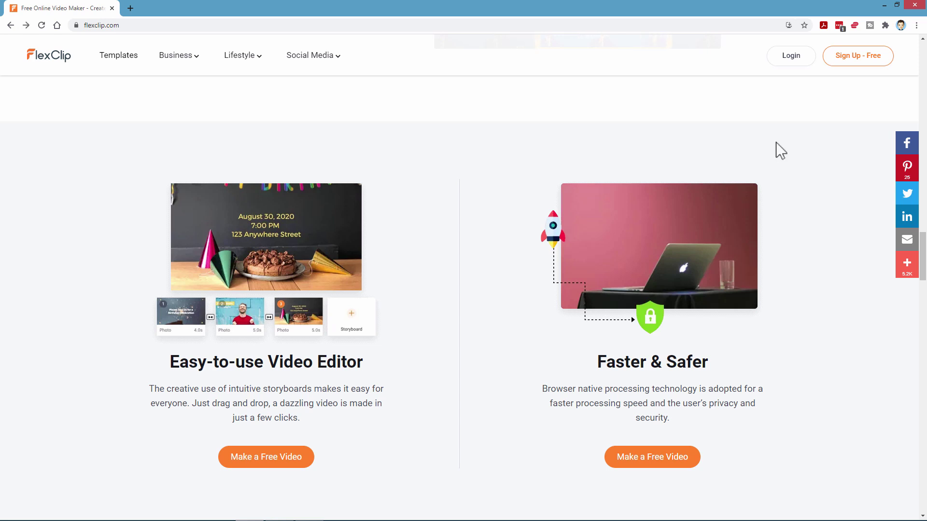
pyautogui.click(795, 65)
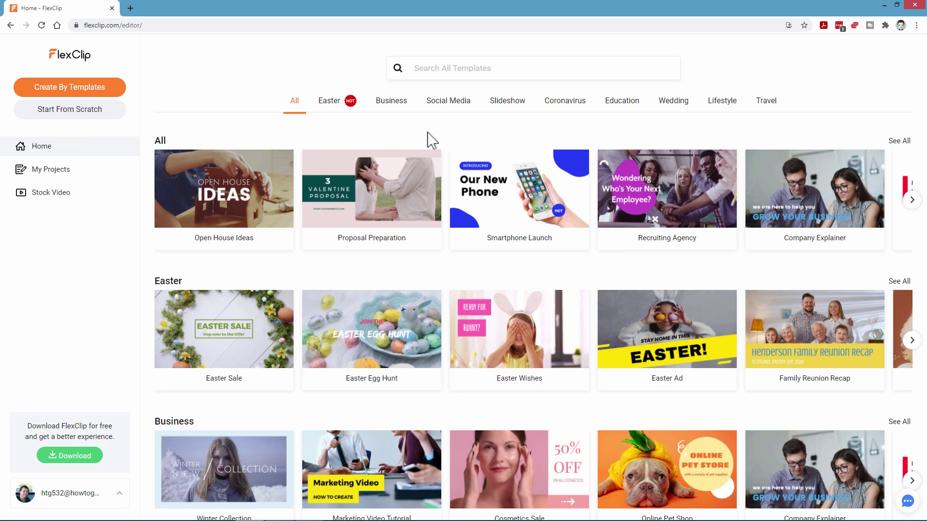
# Show all YouTube templates under Social Media and browse the list
pyautogui.click(449, 103)
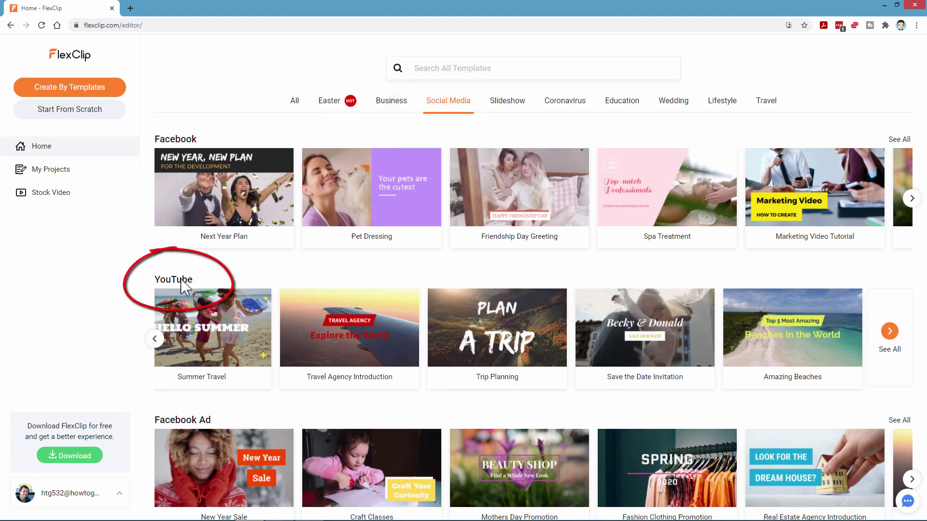
pyautogui.click(889, 338)
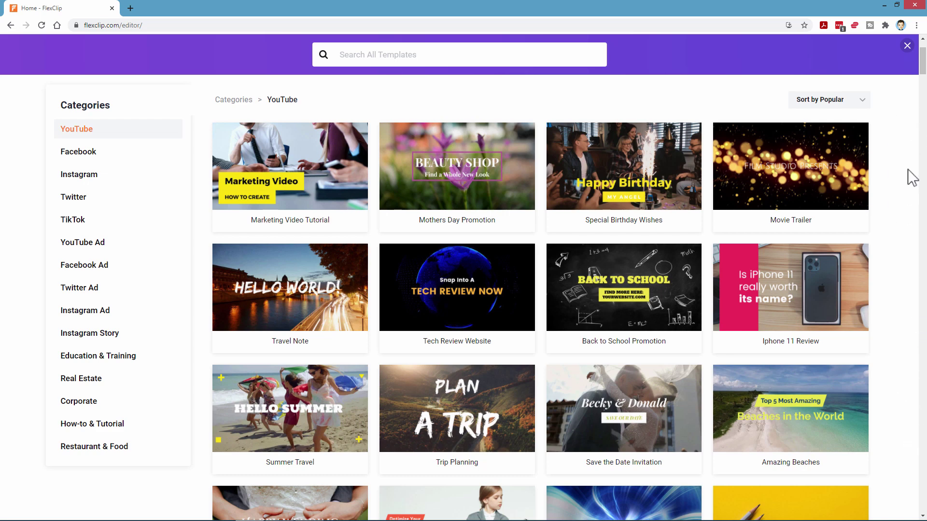
pyautogui.moveTo(617, 286)
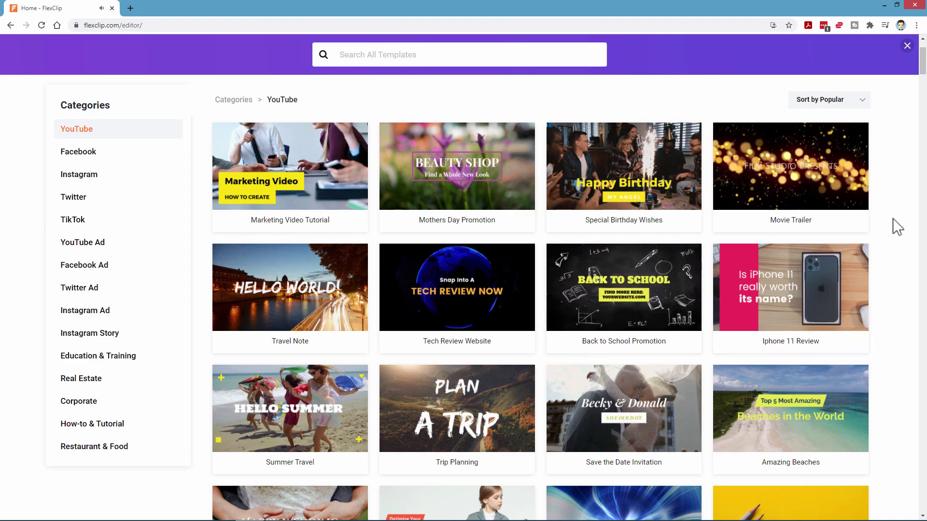
pyautogui.scroll(-15, 897, 227)
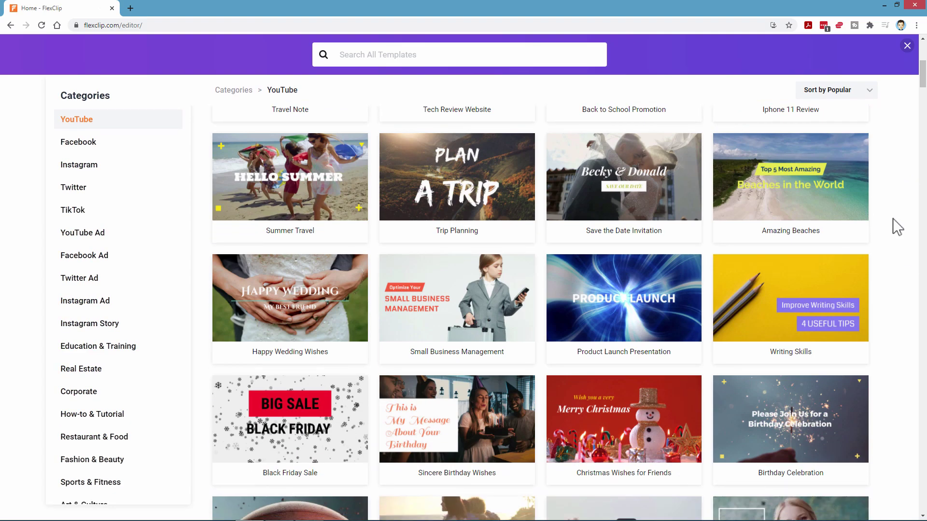
pyautogui.scroll(-10, 897, 227)
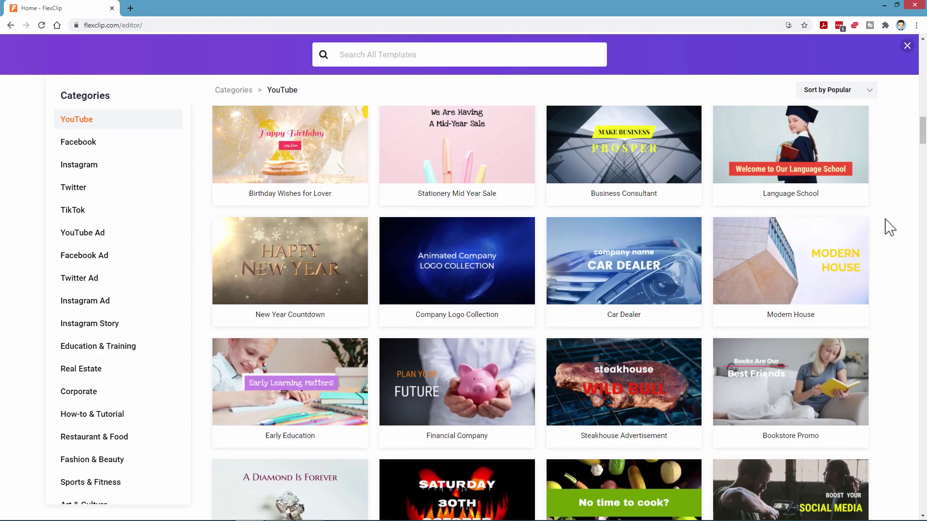
pyautogui.moveTo(641, 253)
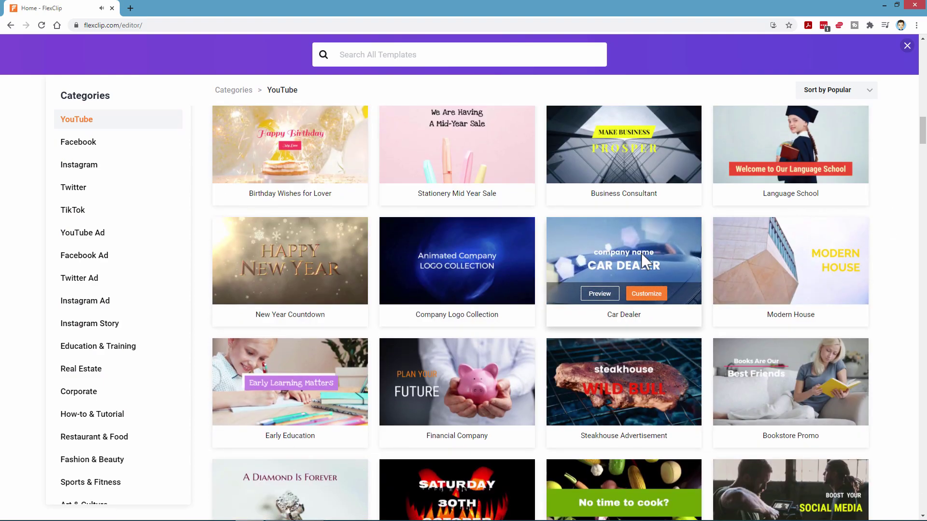
pyautogui.scroll(10, 885, 247)
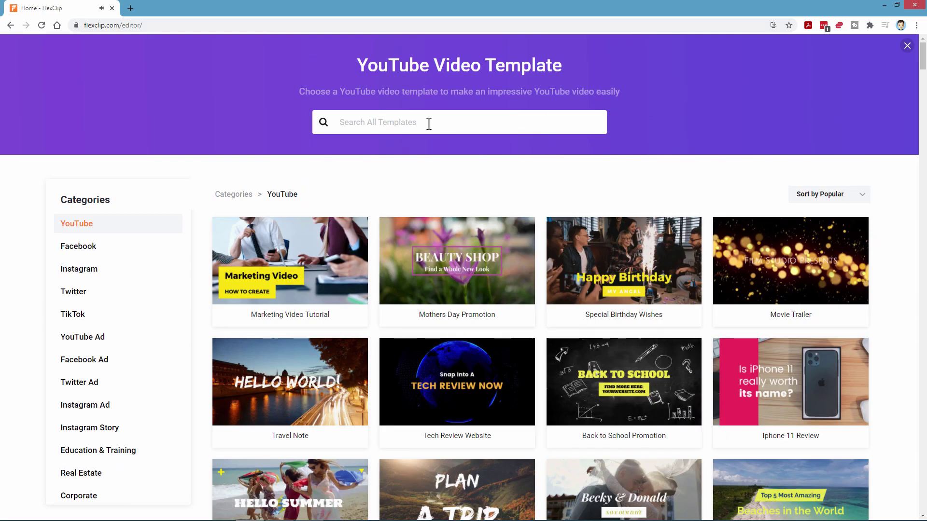
# Search all templates for 'gaming'
pyautogui.click(429, 124)
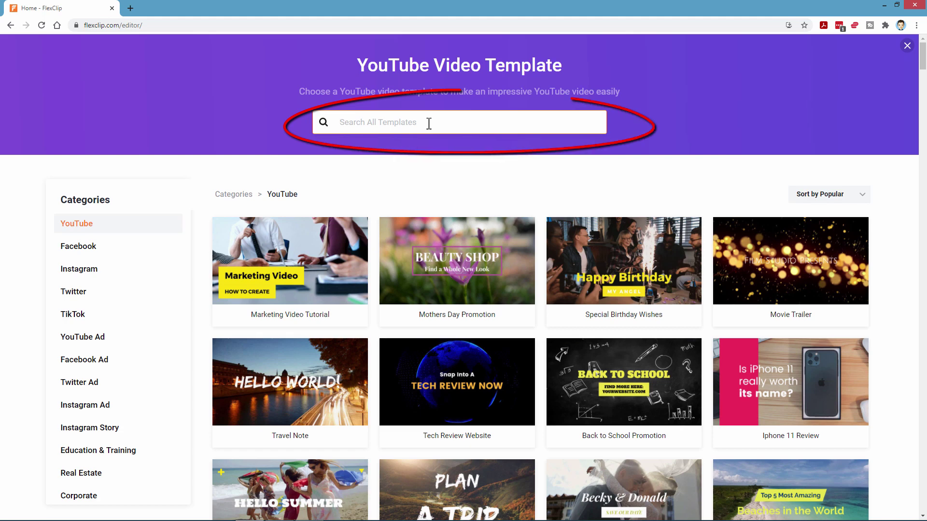
pyautogui.write('gaming')
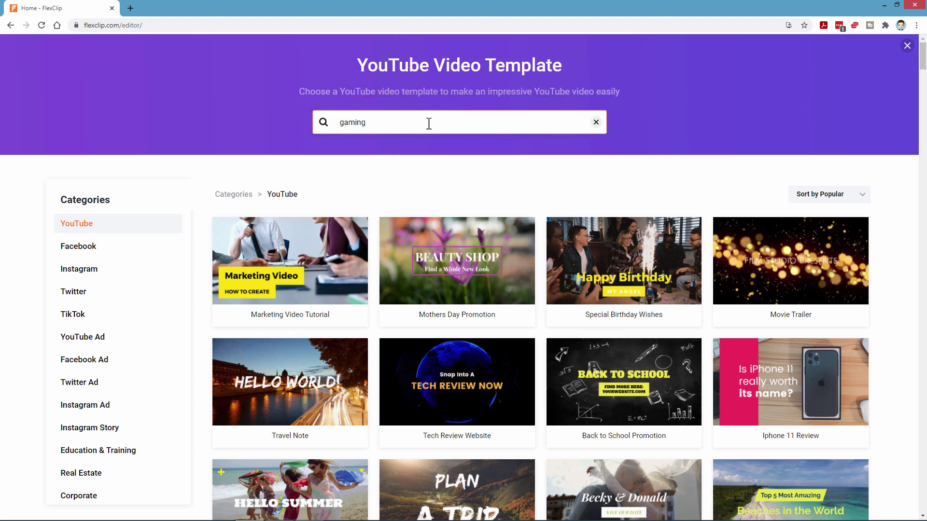
pyautogui.press('Return')
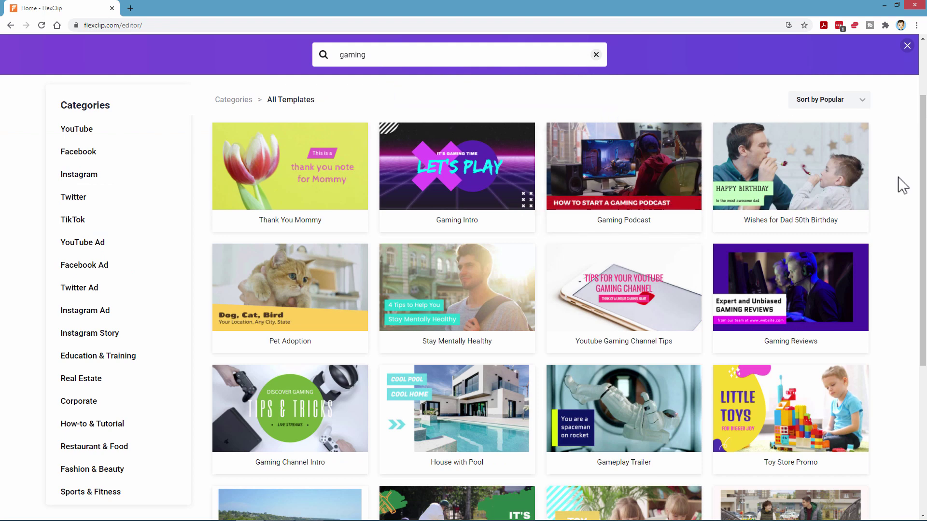
# Preview the Gaming Podcast template, then close the preview
pyautogui.moveTo(576, 203)
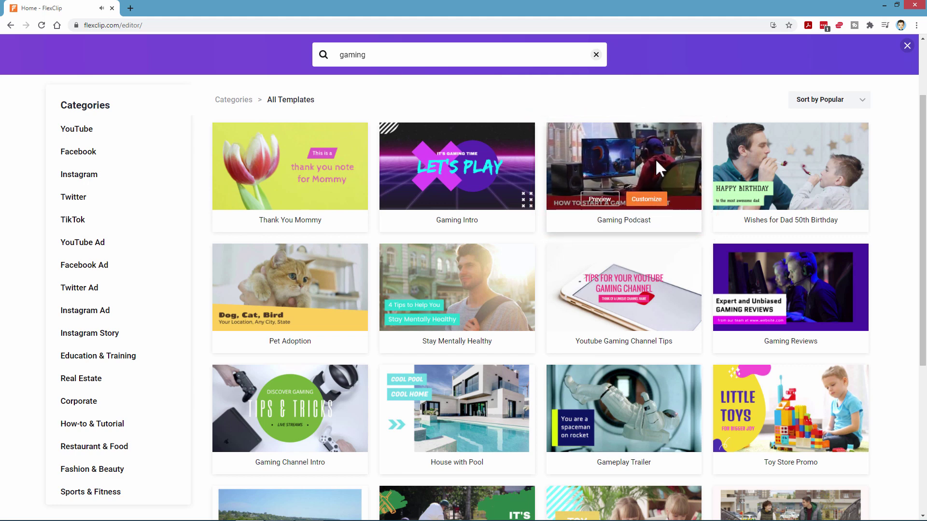
pyautogui.click(600, 199)
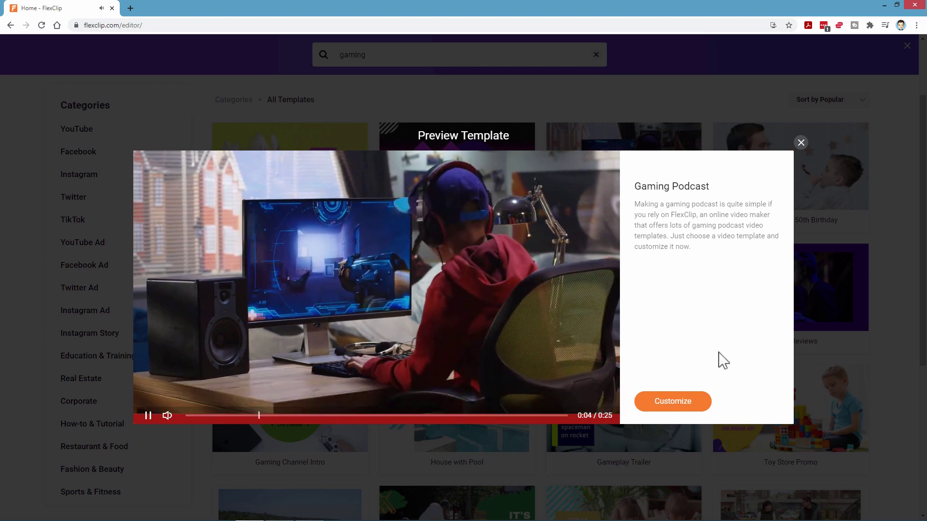
pyautogui.click(802, 143)
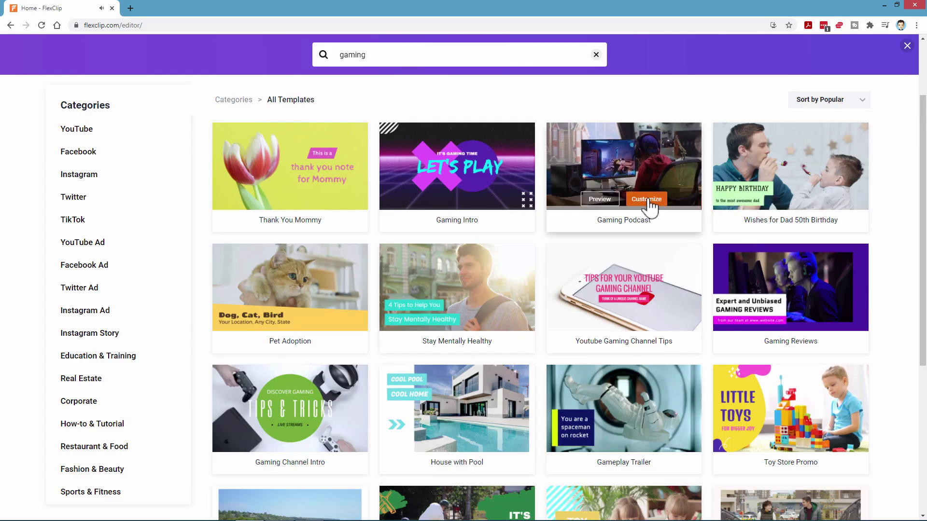
# Start editing from the Gaming Podcast template and play clip 03 in the preview
pyautogui.click(647, 200)
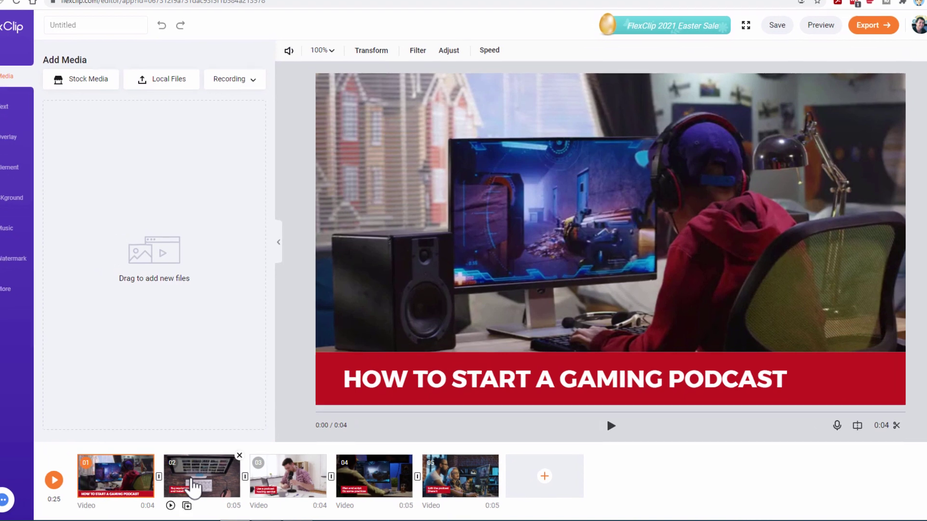
pyautogui.moveTo(308, 485)
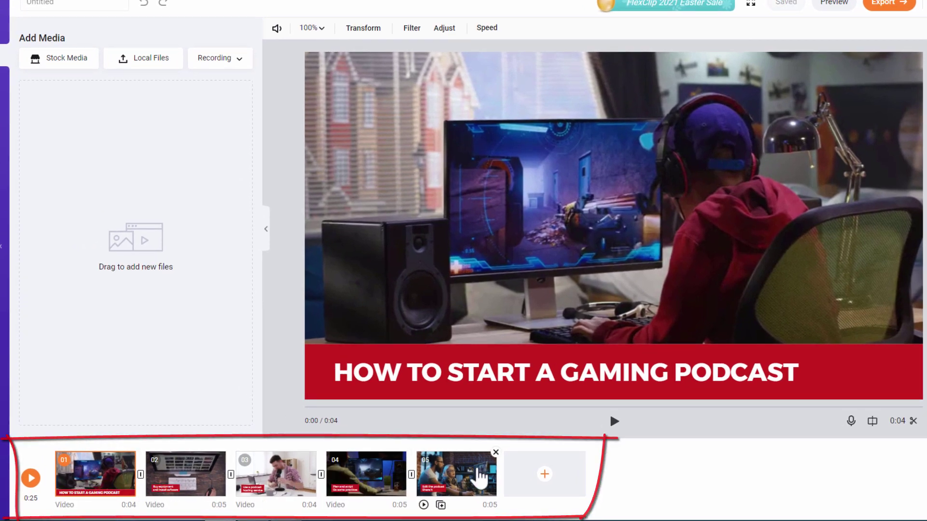
pyautogui.click(290, 478)
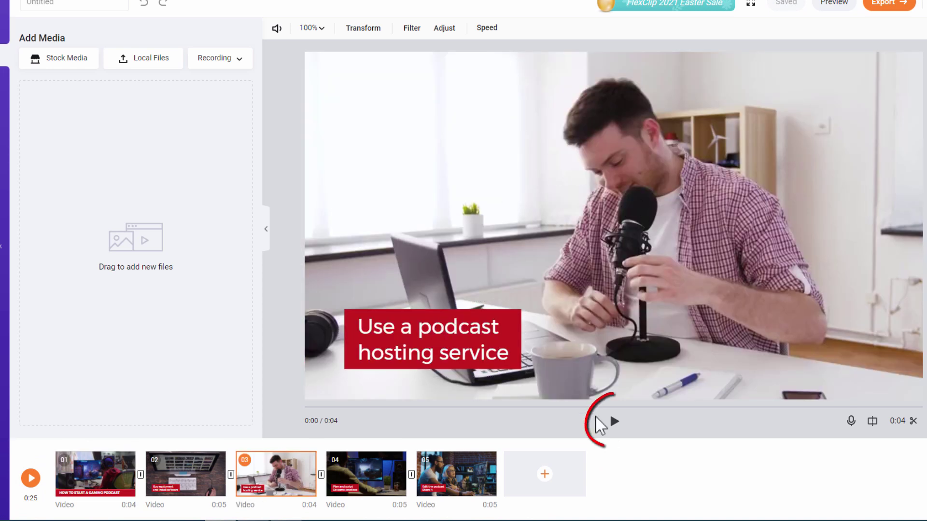
pyautogui.click(613, 421)
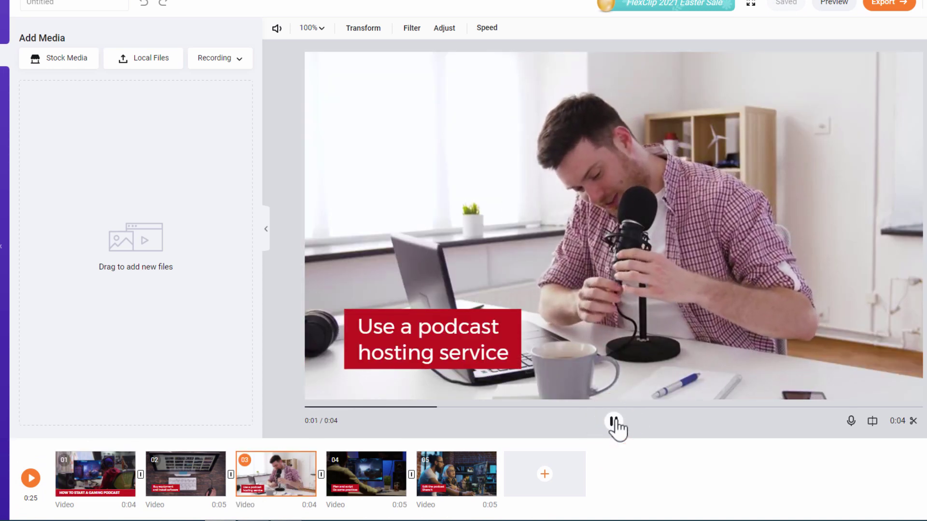
pyautogui.click(614, 422)
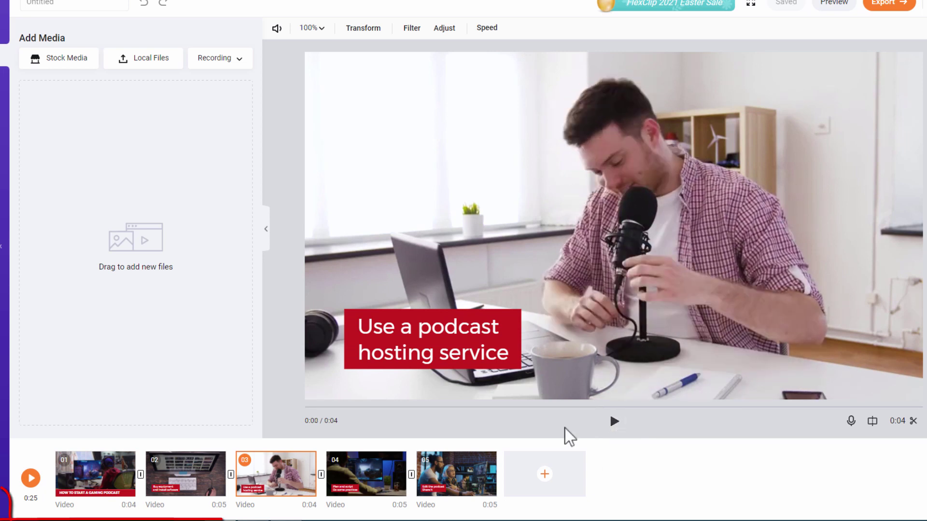
# Look at the screen and webcam recording options, then dismiss them
pyautogui.moveTo(280, 485)
pyautogui.moveTo(110, 479)
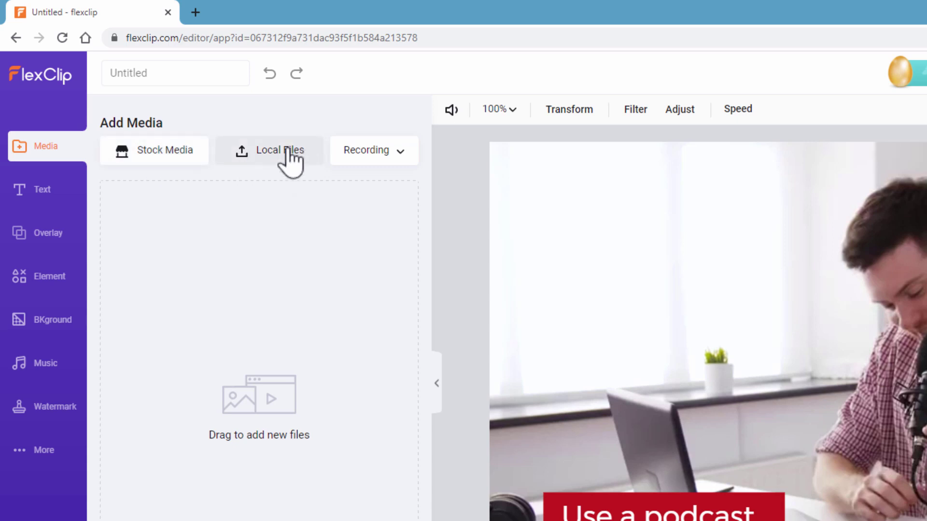
pyautogui.click(401, 154)
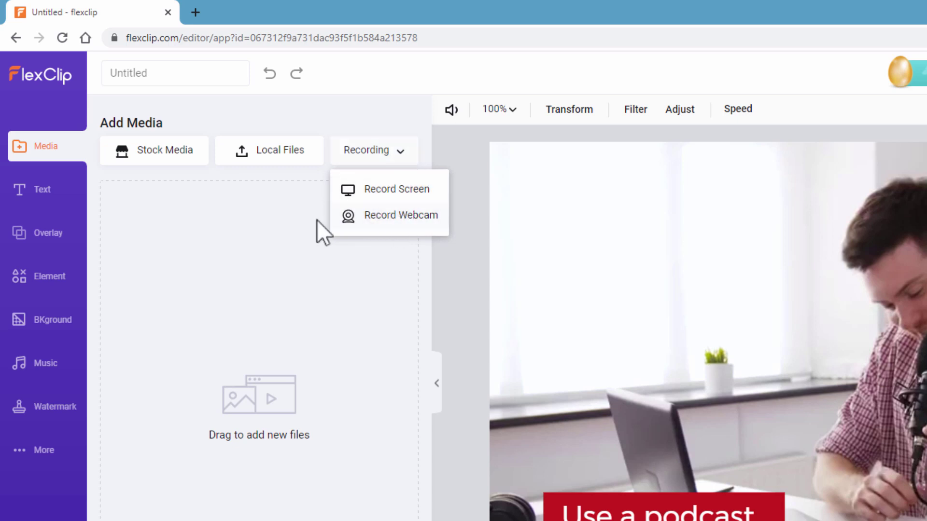
pyautogui.click(340, 224)
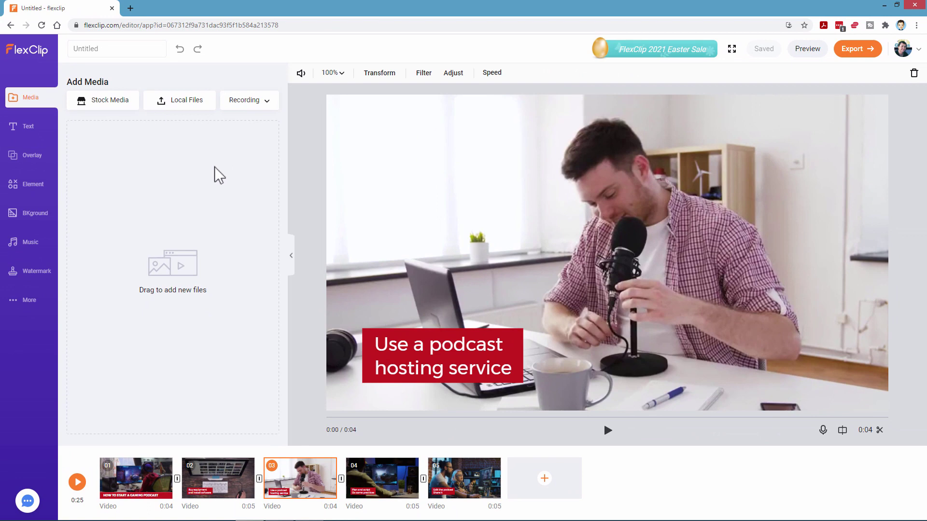
# Preview the title clip and the Plan and script clip, then open Stock Media
pyautogui.click(139, 471)
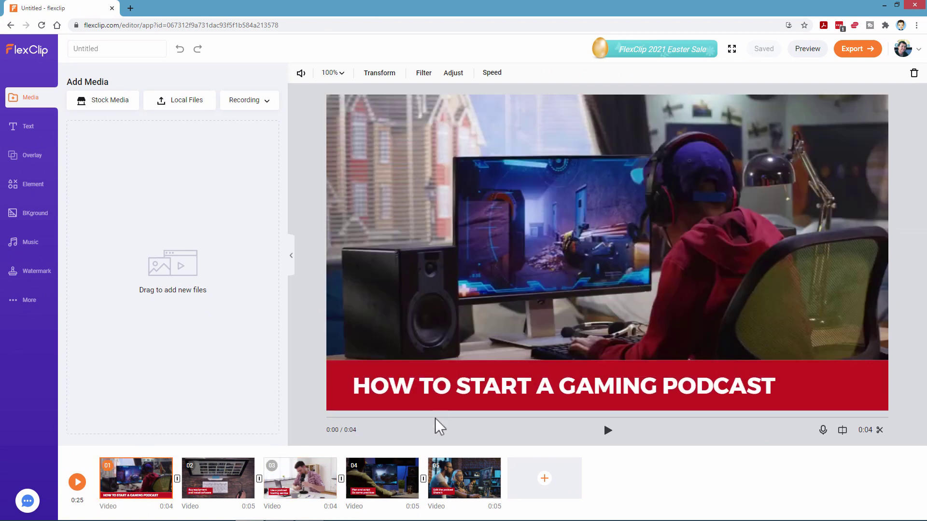
pyautogui.click(391, 479)
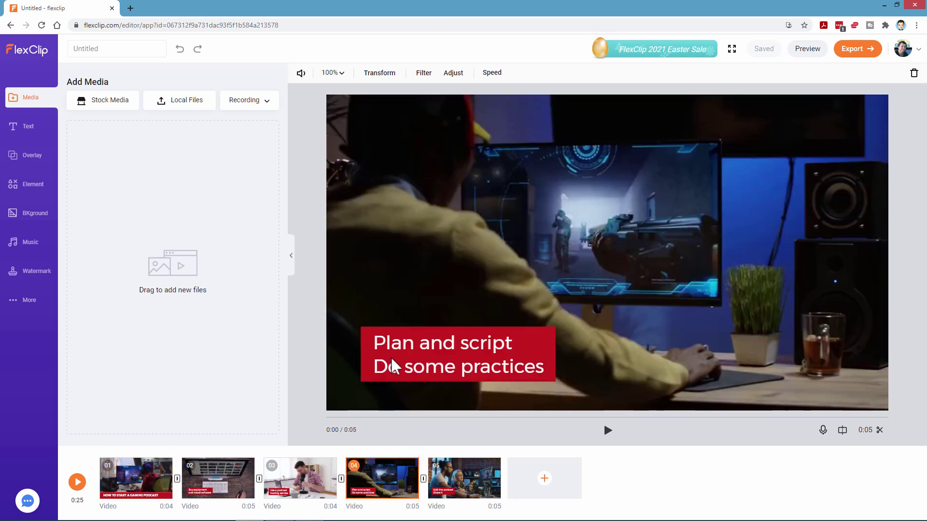
pyautogui.click(145, 478)
pyautogui.click(114, 103)
# Search stock videos for 'game play' and add the gamer-at-keyboard clip to the media library
pyautogui.click(396, 58)
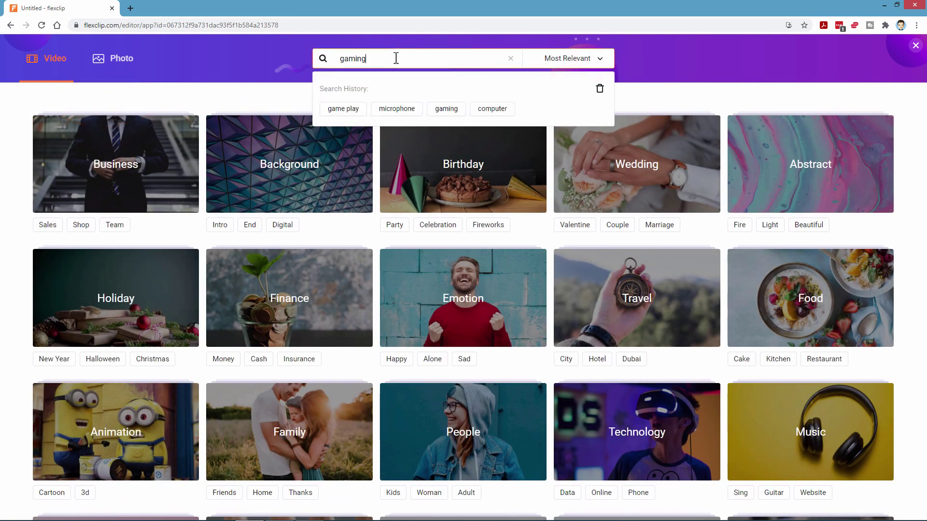
pyautogui.click(342, 110)
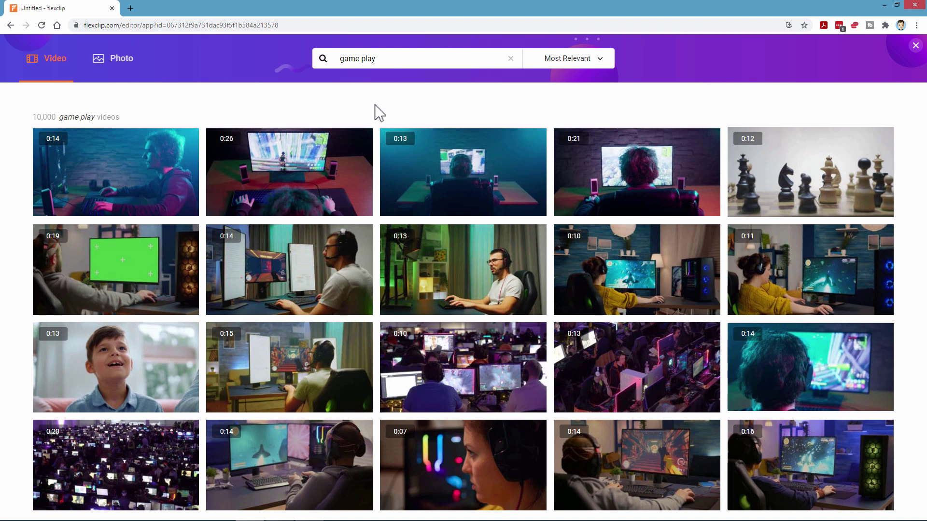
pyautogui.moveTo(126, 173)
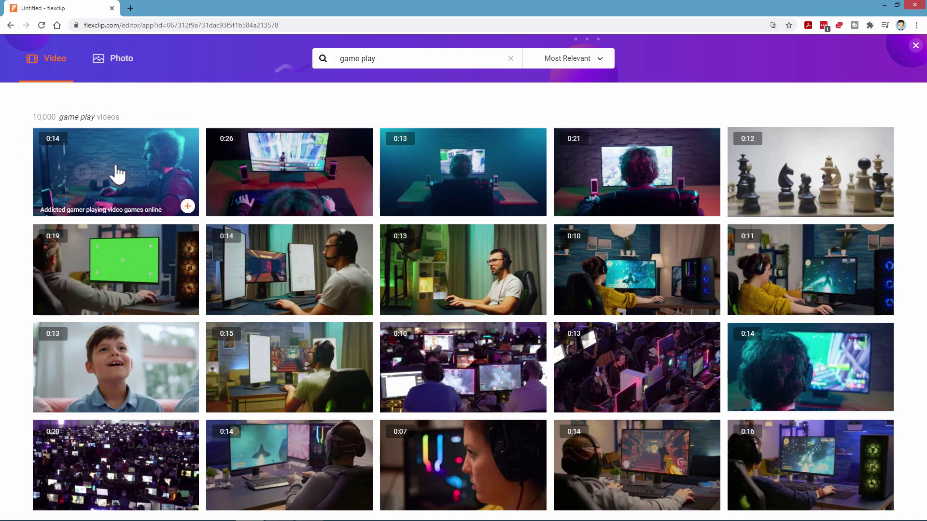
pyautogui.click(118, 175)
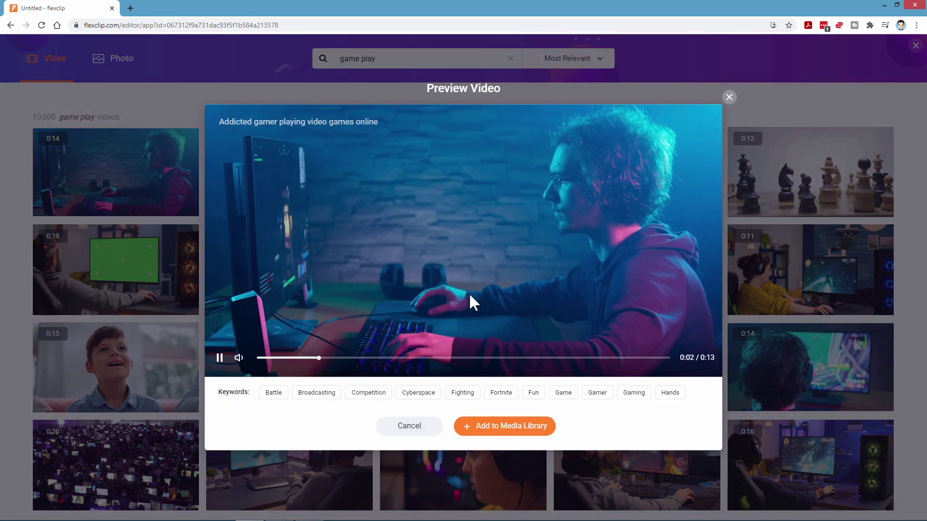
pyautogui.click(497, 428)
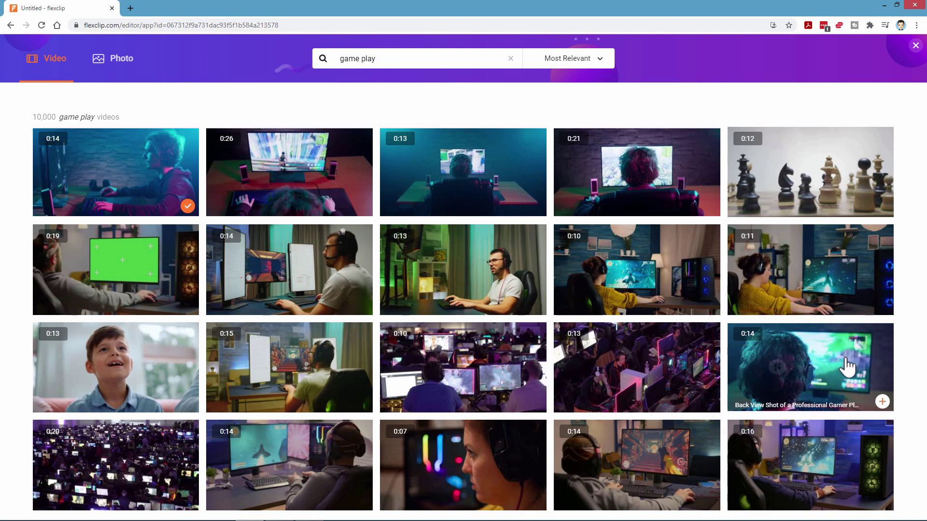
# Add the back-view gamer clip, close the library, and preview clip 03
pyautogui.click(820, 370)
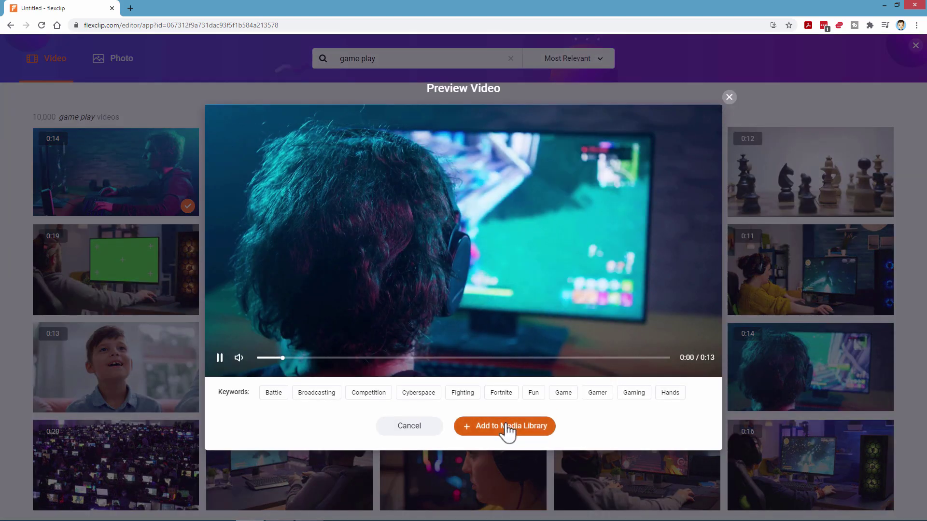
pyautogui.click(506, 425)
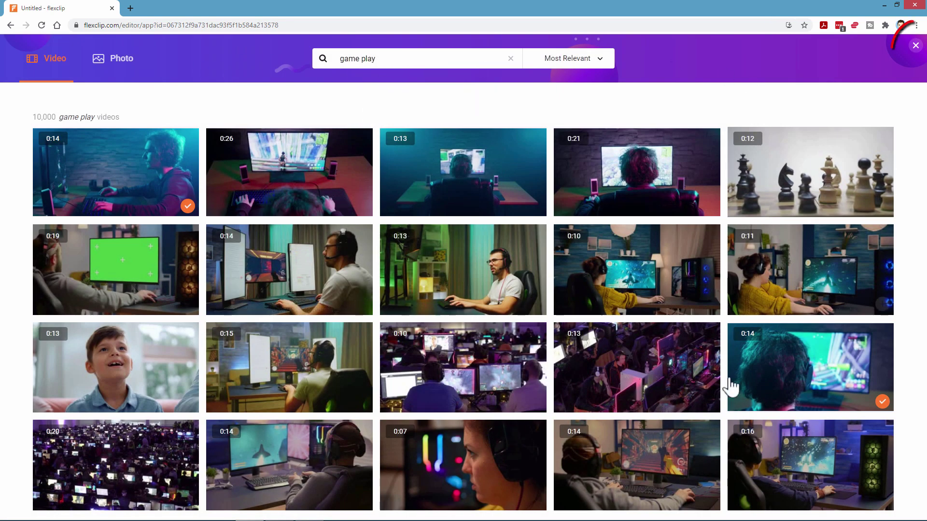
pyautogui.click(915, 46)
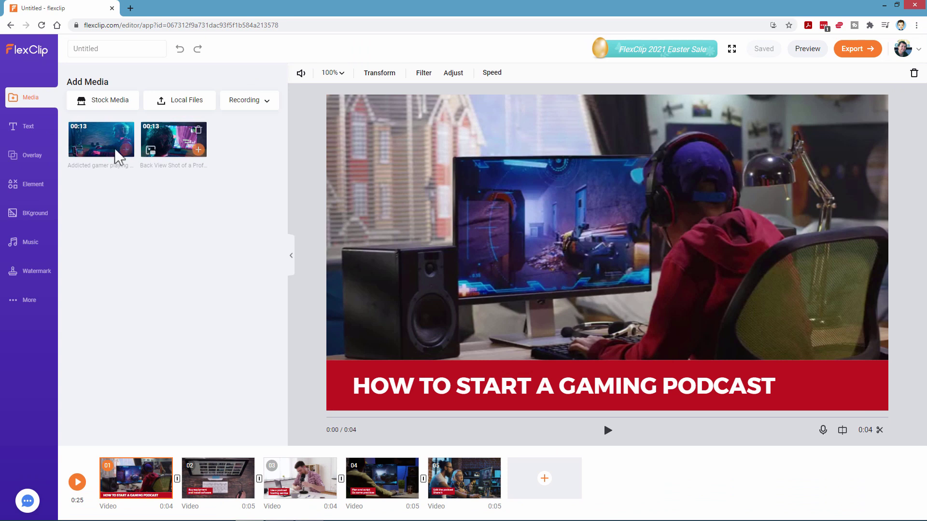
pyautogui.moveTo(222, 476)
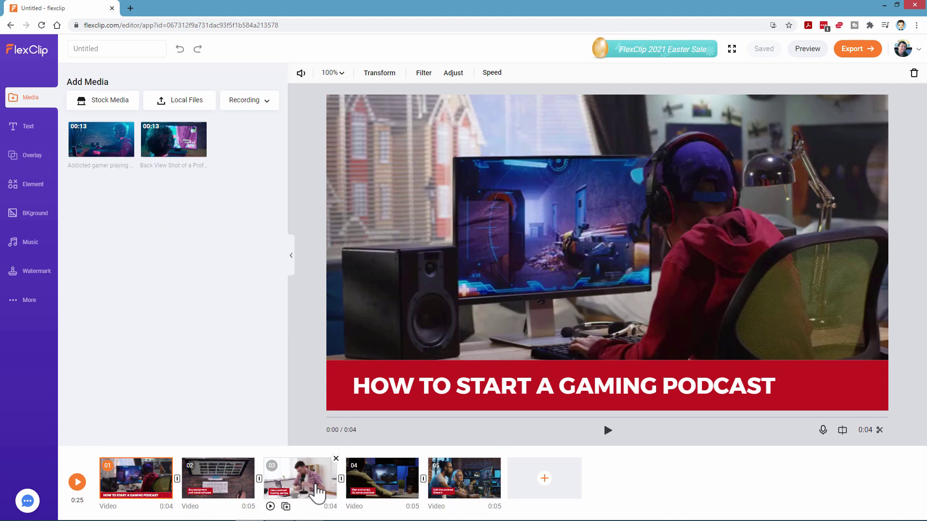
pyautogui.click(317, 492)
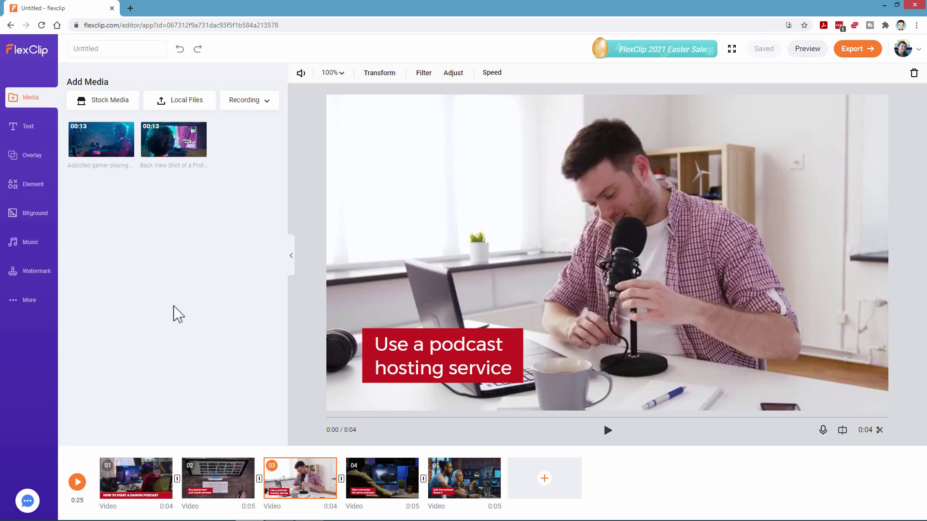
# Search stock videos for 'microphone' and sort the results by Most Recent
pyautogui.click(103, 105)
pyautogui.click(439, 59)
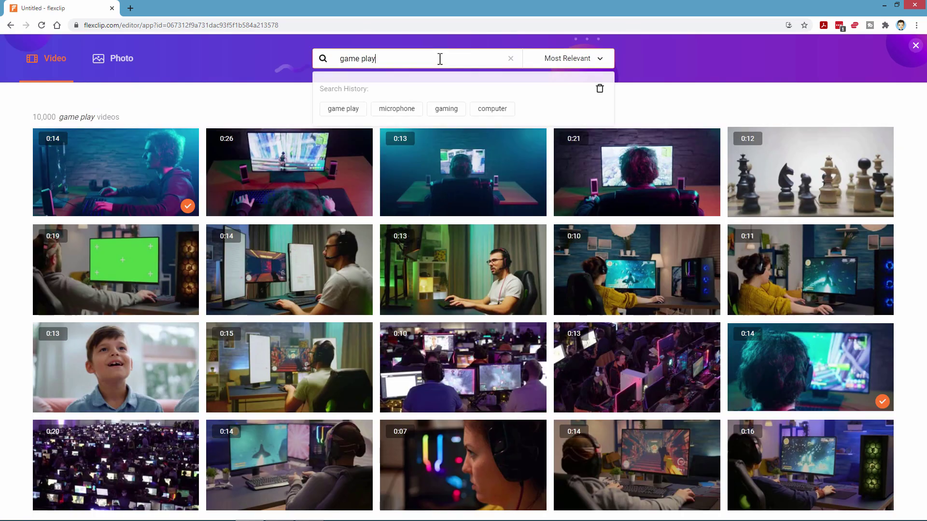
pyautogui.click(411, 110)
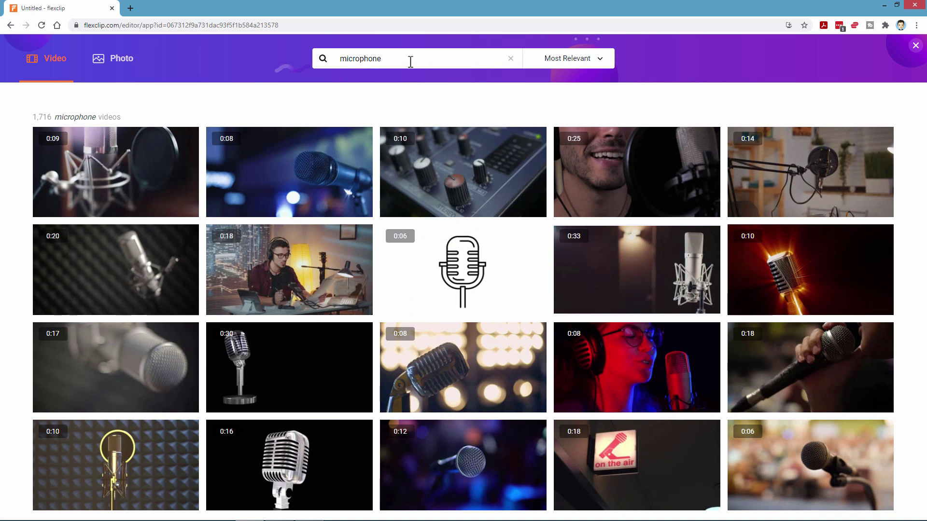
pyautogui.click(601, 61)
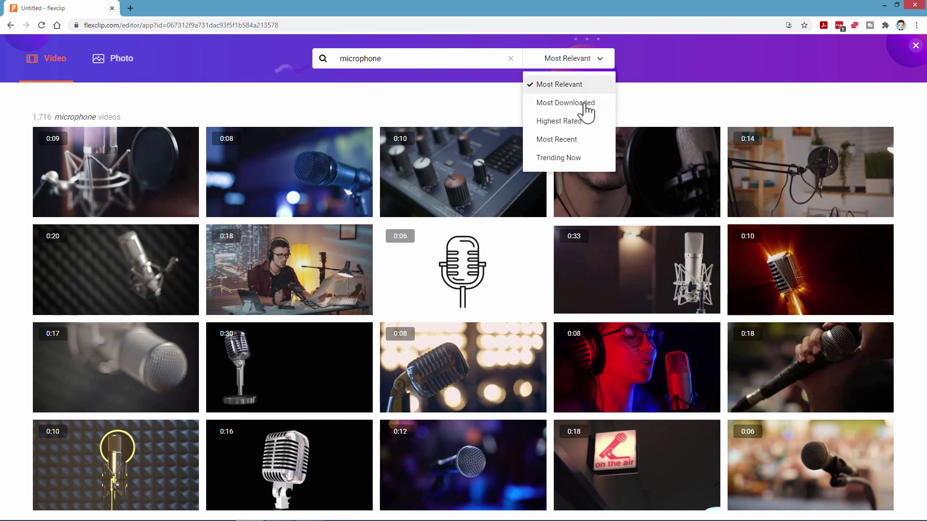
pyautogui.click(586, 104)
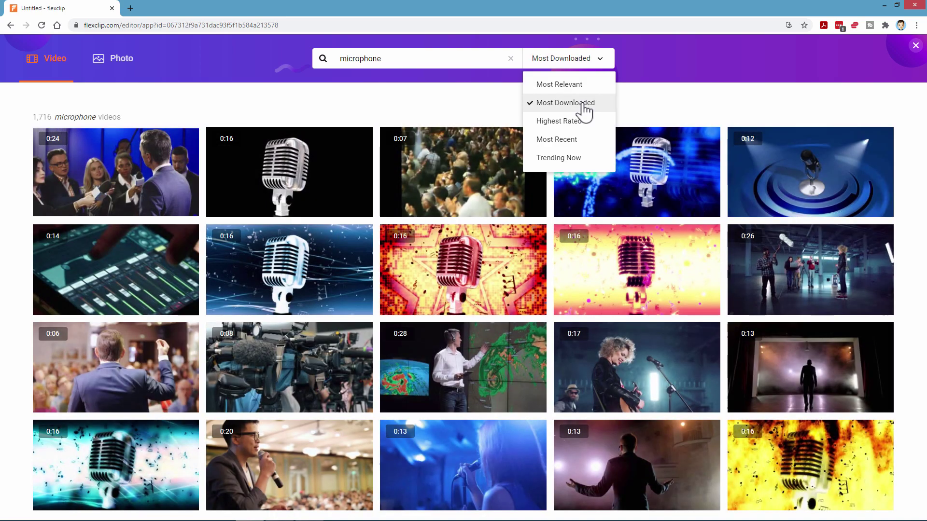
pyautogui.click(566, 121)
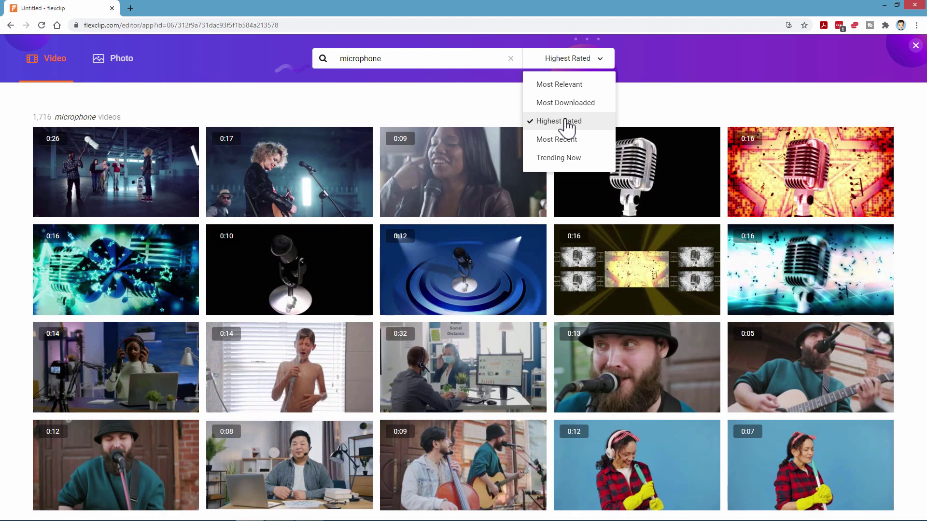
pyautogui.click(559, 146)
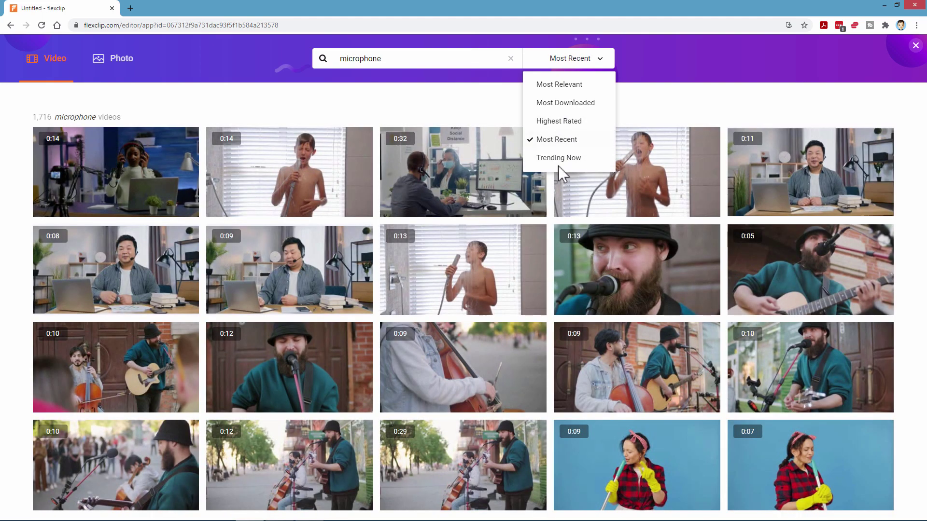
pyautogui.click(558, 162)
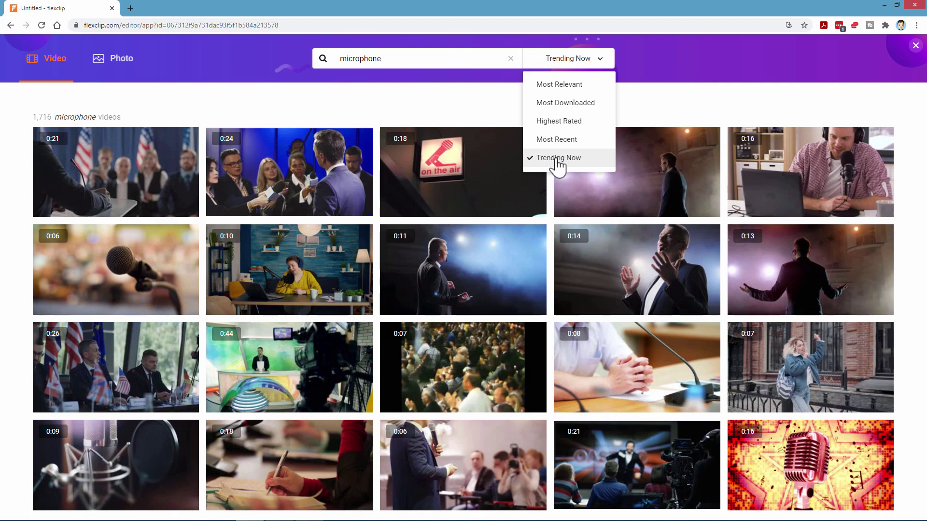
pyautogui.click(554, 143)
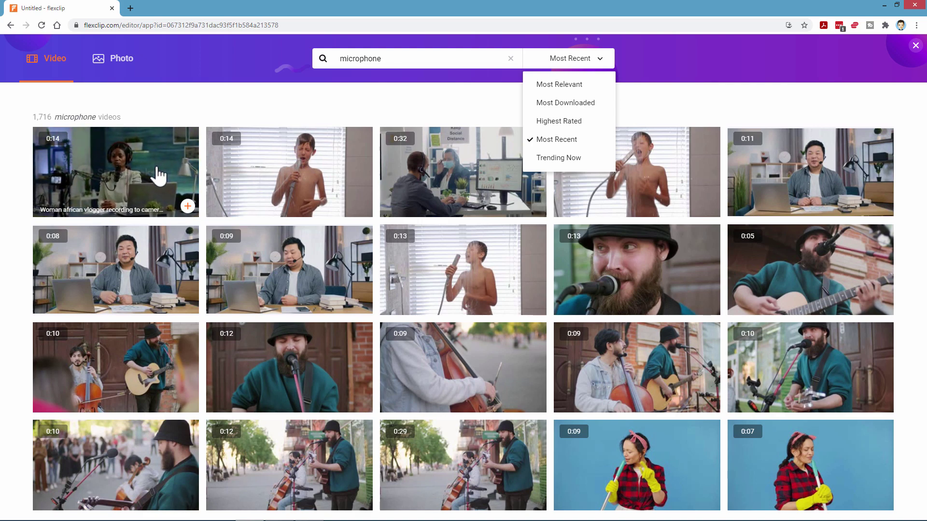
# Add the woman vlogger recording clip to the media library
pyautogui.click(159, 176)
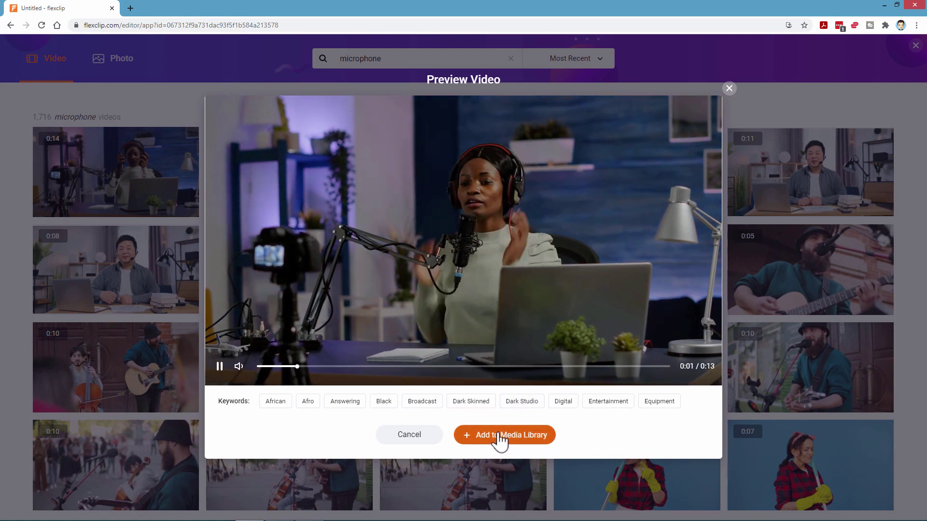
pyautogui.click(499, 436)
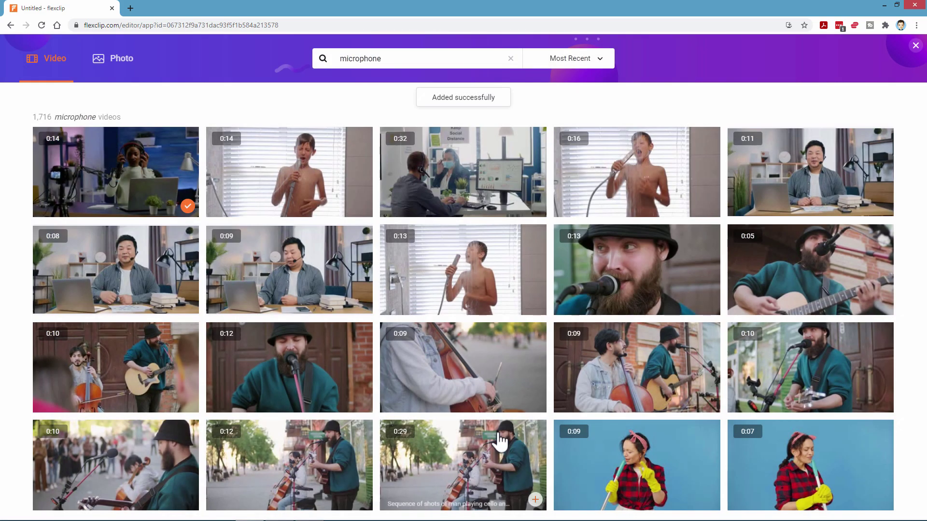
pyautogui.click(915, 46)
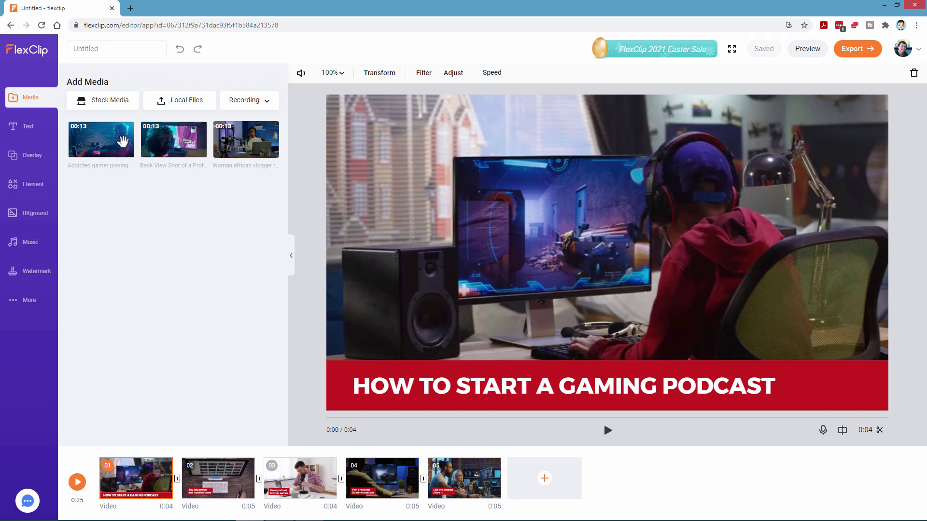
# Replace the title clip's footage with the gamer video, trimmed to about 8 seconds
pyautogui.moveTo(96, 140)
pyautogui.moveTo(96, 140); pyautogui.dragTo(440, 216)
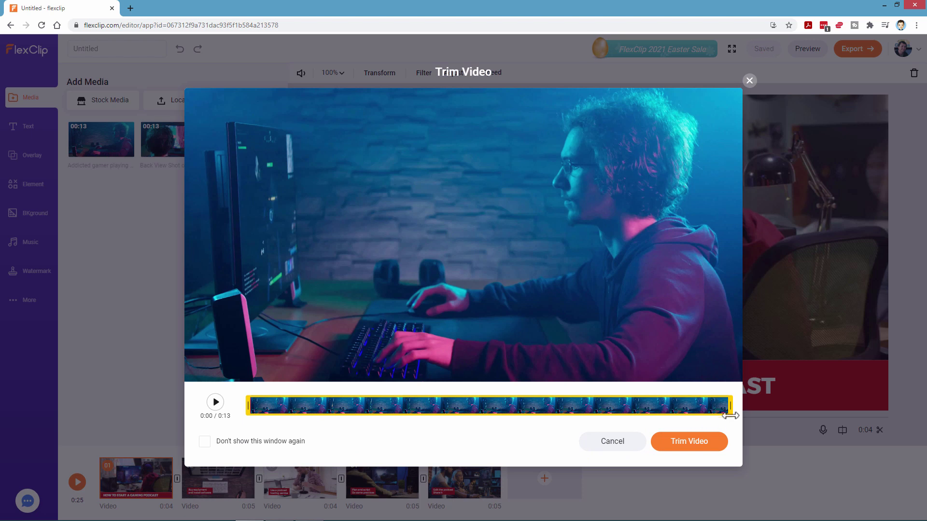
pyautogui.moveTo(730, 407)
pyautogui.moveTo(730, 407); pyautogui.dragTo(416, 406)
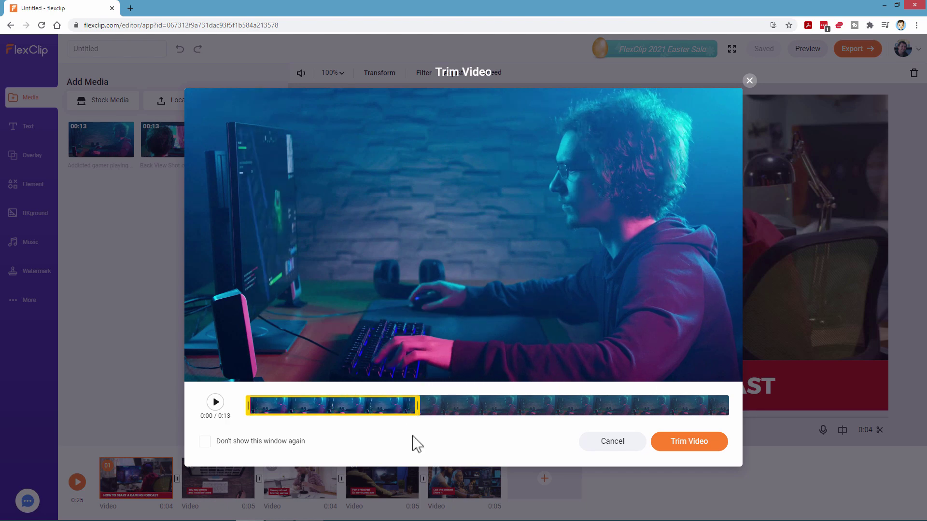
pyautogui.click(705, 443)
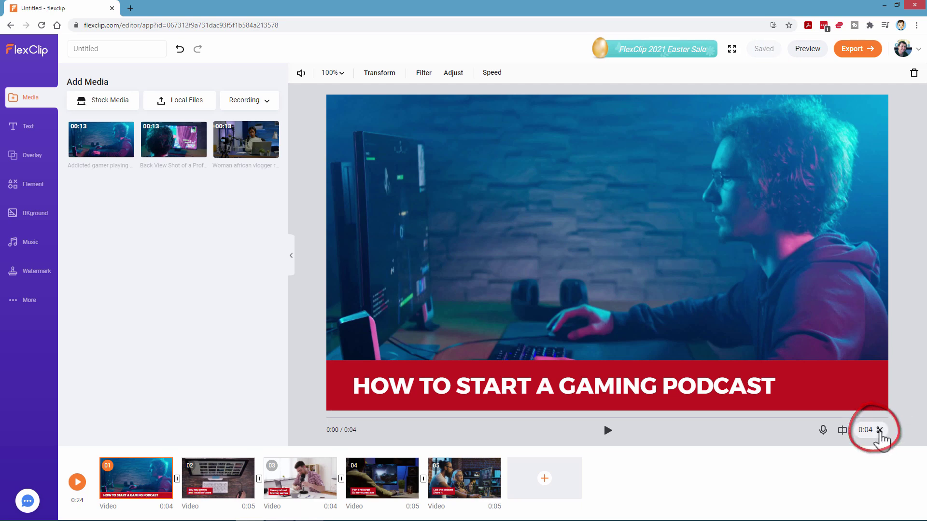
# Re-trim the first clip to 0:05 so the video totals 0:25
pyautogui.click(872, 438)
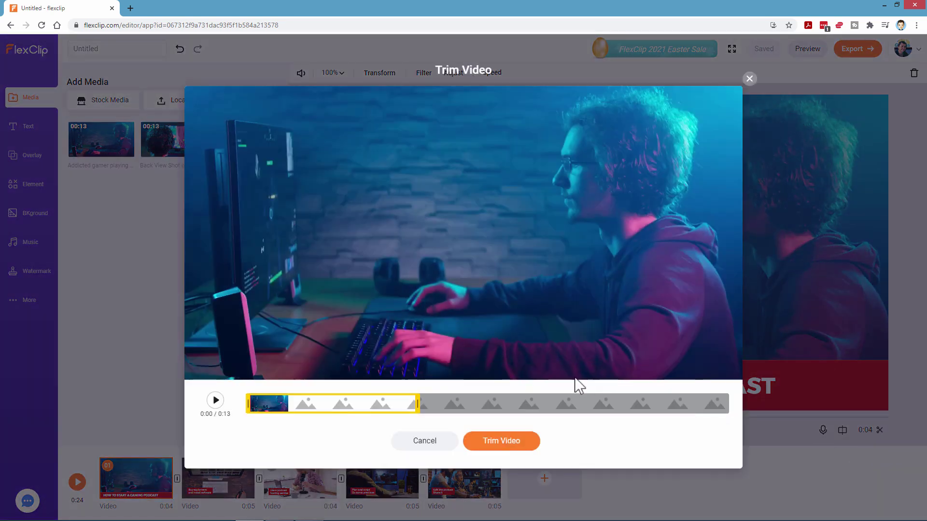
pyautogui.moveTo(418, 403); pyautogui.dragTo(437, 405)
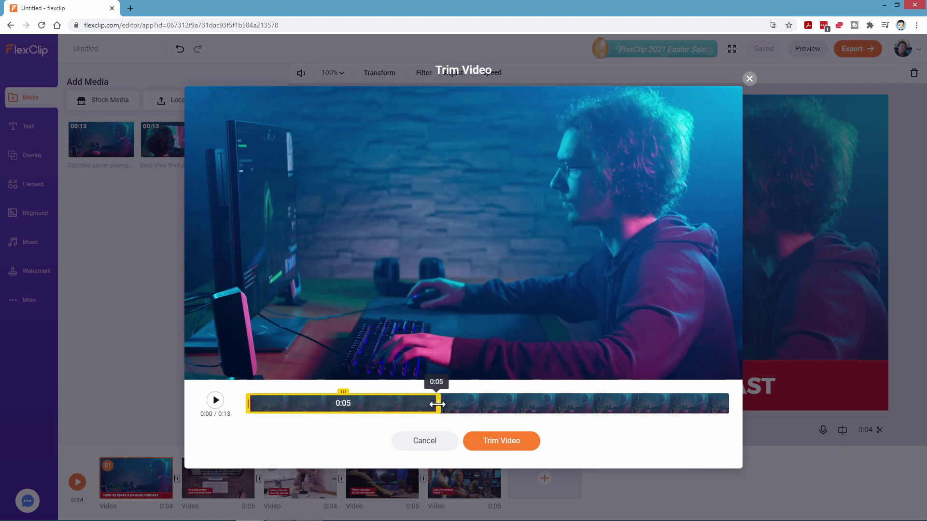
pyautogui.click(504, 441)
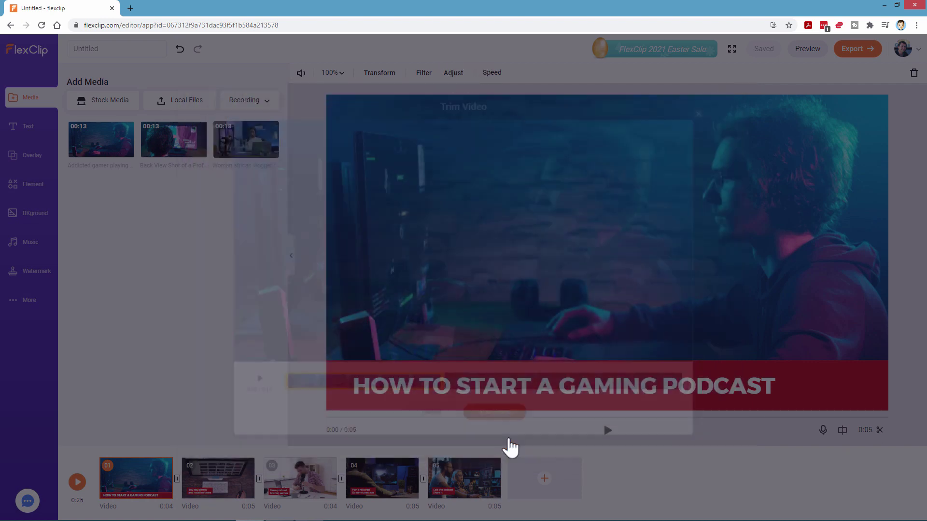
# Swap scene 03's footage for the woman vlogger clip, trimmed to its first 0:04
pyautogui.click(240, 487)
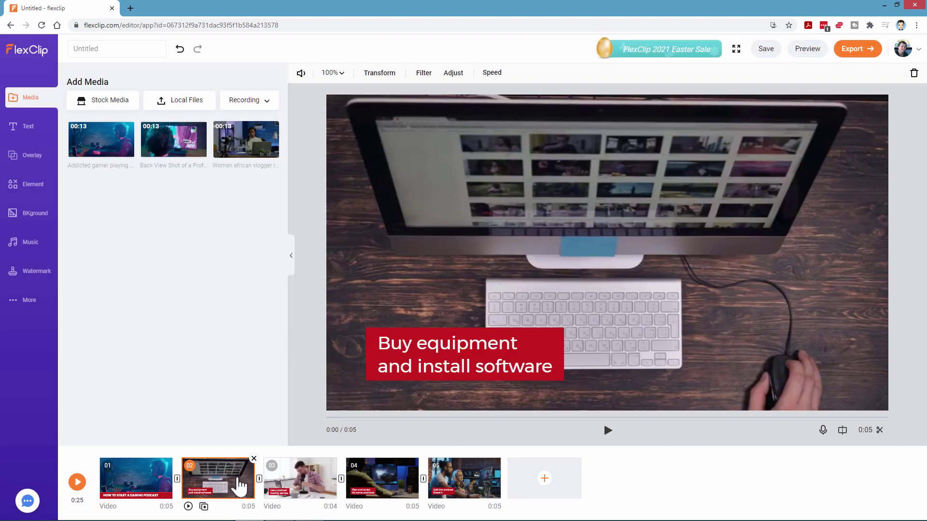
pyautogui.click(302, 484)
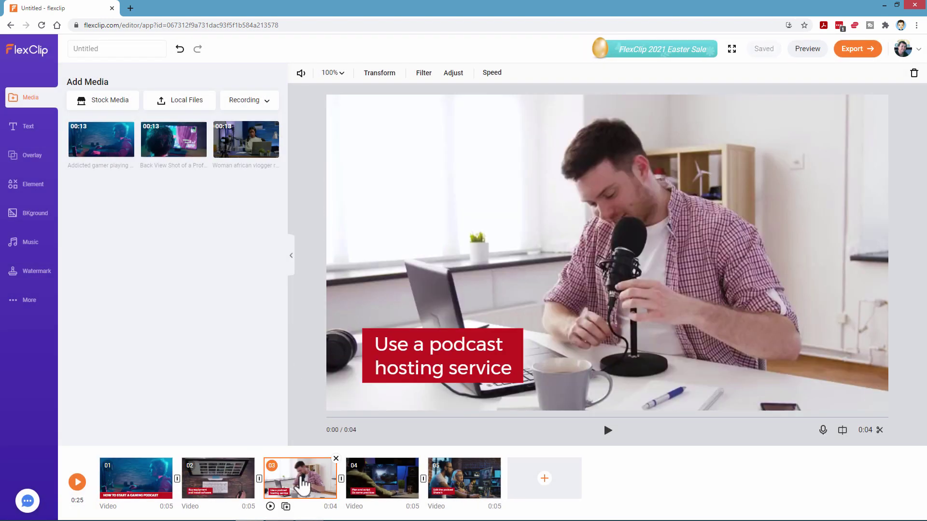
pyautogui.moveTo(270, 144); pyautogui.dragTo(481, 246)
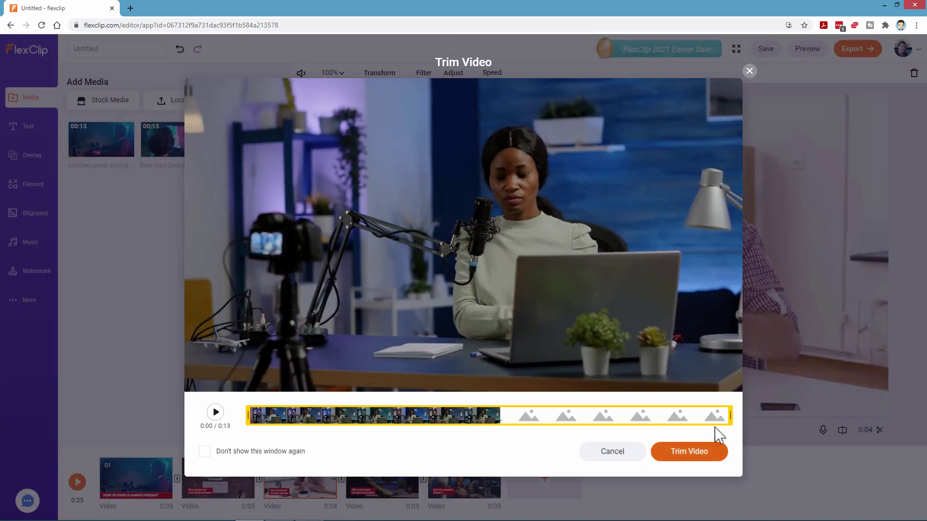
pyautogui.moveTo(729, 415); pyautogui.dragTo(430, 413)
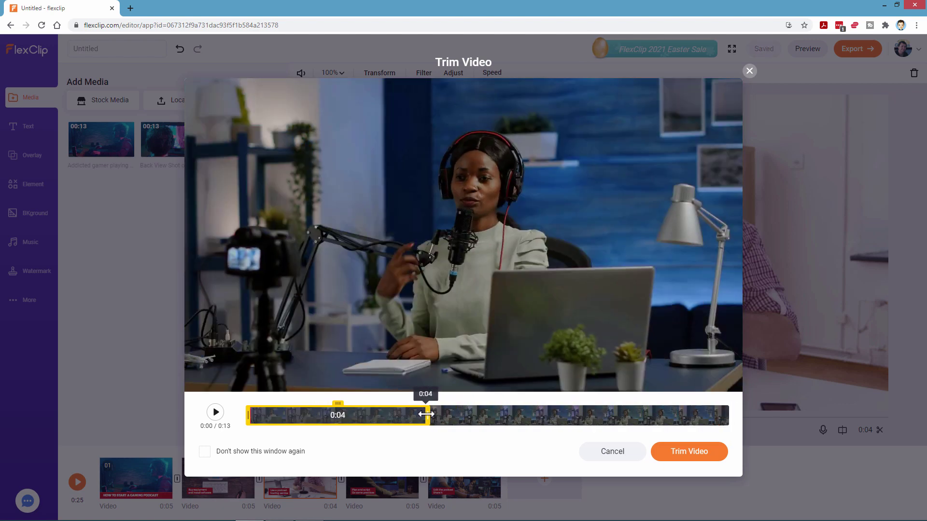
pyautogui.click(689, 453)
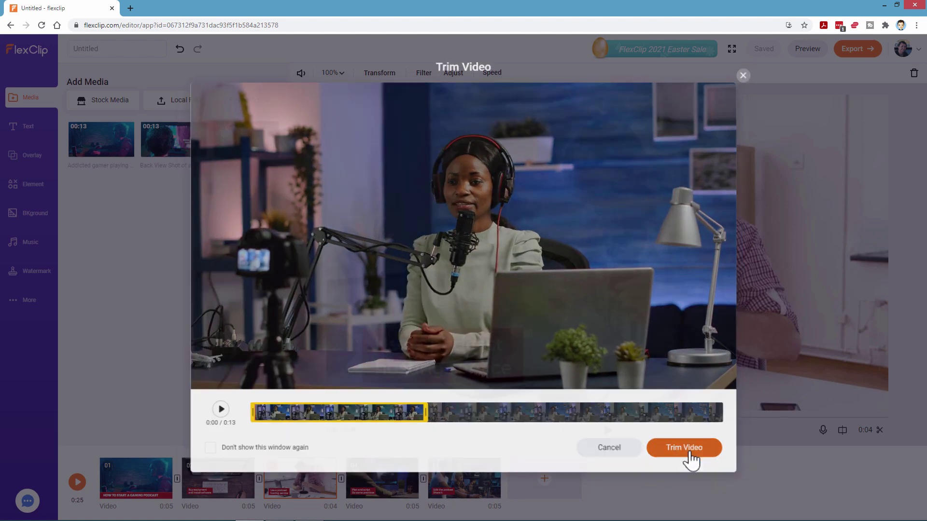
pyautogui.click(381, 478)
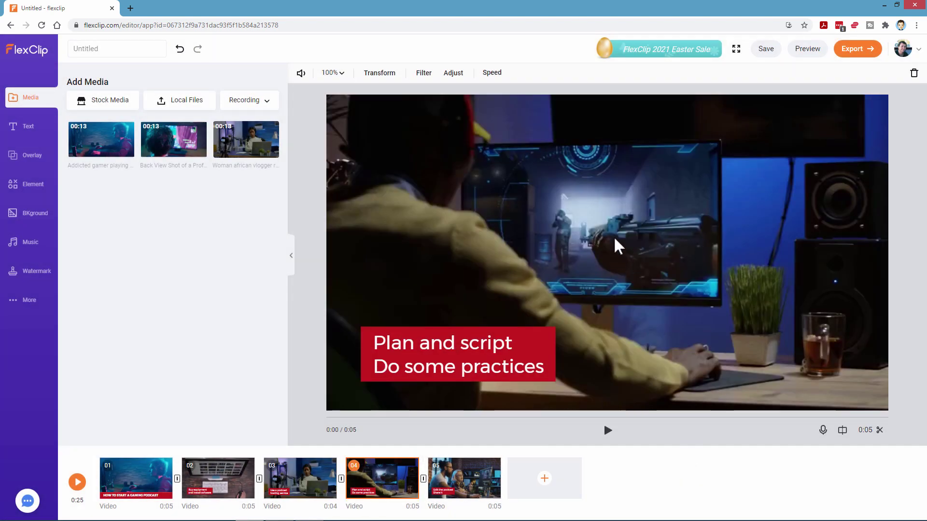
# Put the back-view gamer clip in the Plan and script scene, trimmed to about five seconds
pyautogui.moveTo(181, 141)
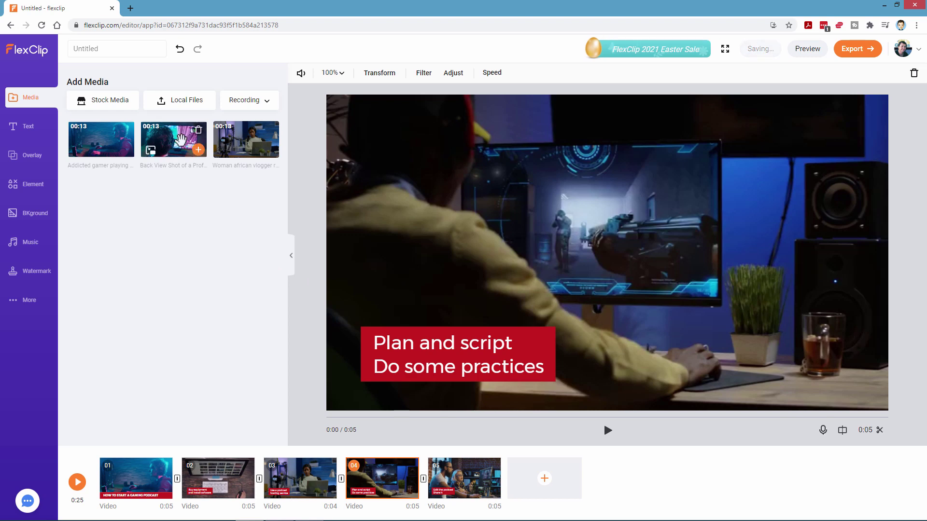
pyautogui.moveTo(181, 141); pyautogui.dragTo(555, 257)
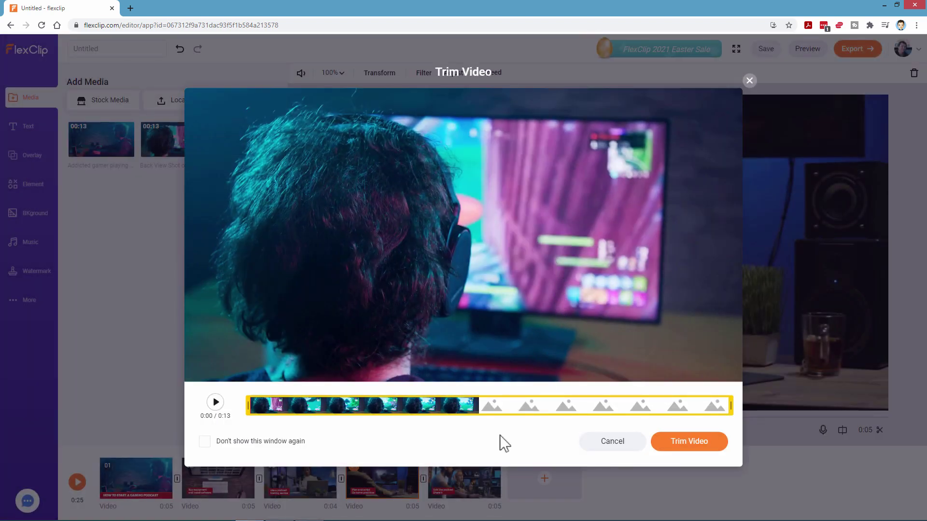
pyautogui.moveTo(714, 405); pyautogui.dragTo(450, 403)
pyautogui.click(683, 451)
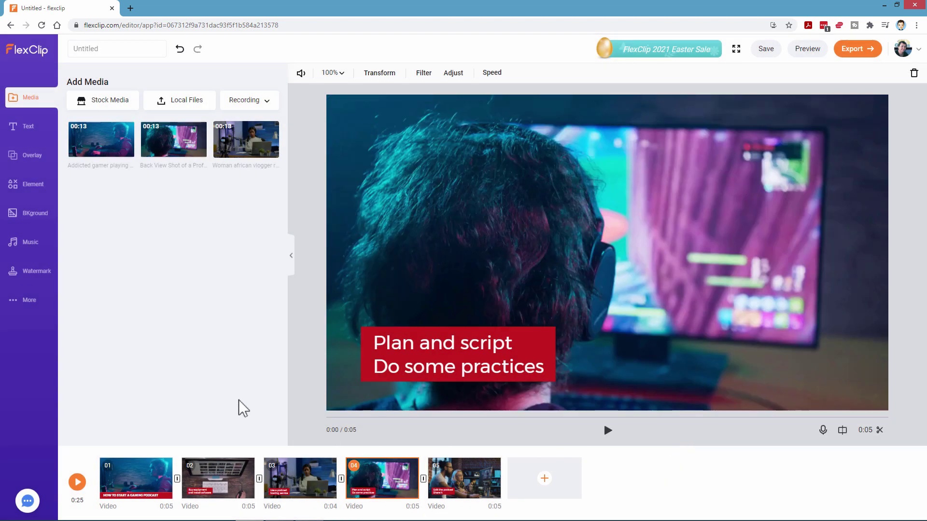
pyautogui.click(78, 482)
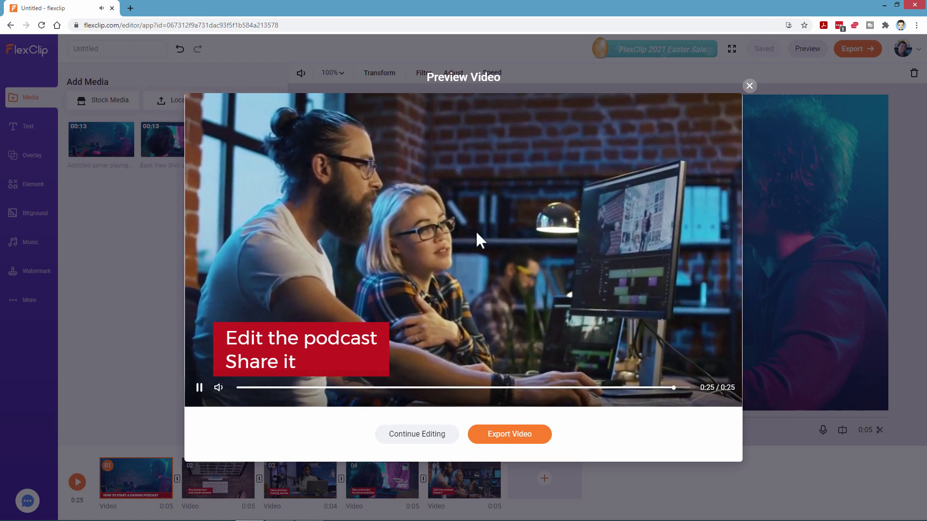
# Close the video preview after the full 0:25 playback
pyautogui.click(750, 85)
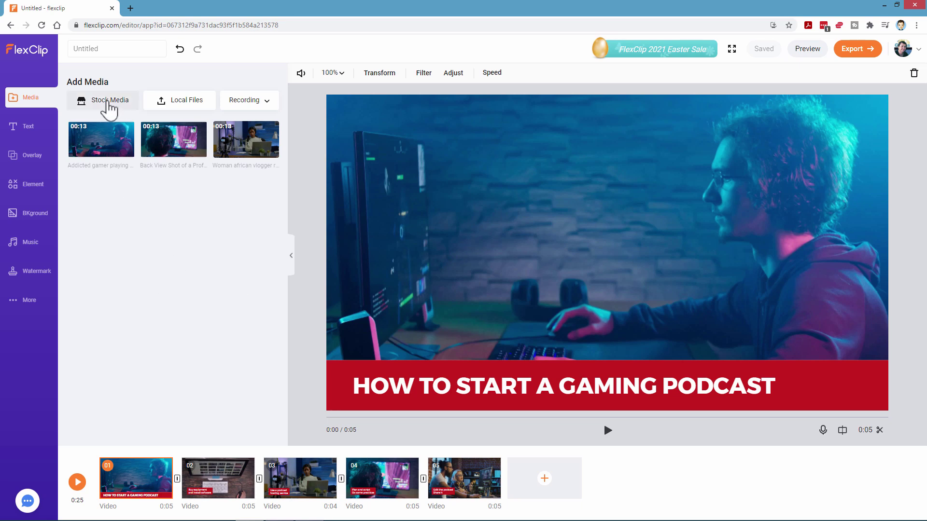
# Add the 0:25 excited-gamer clip from the 'game play' stock search to the media library
pyautogui.click(107, 102)
pyautogui.click(429, 57)
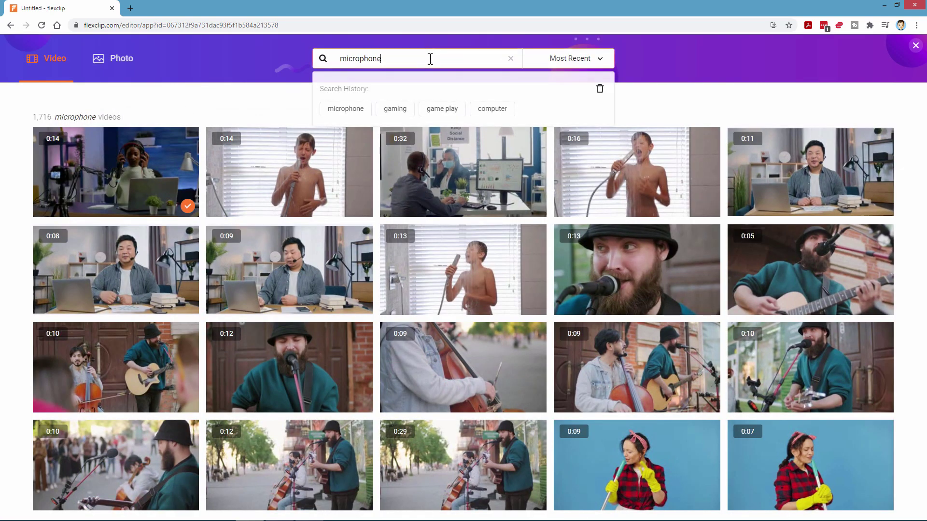
pyautogui.click(440, 109)
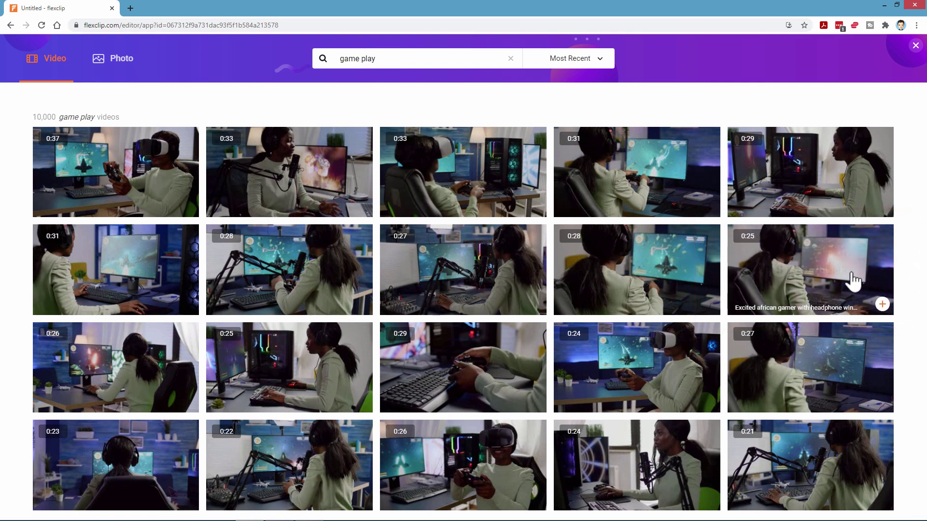
pyautogui.click(805, 279)
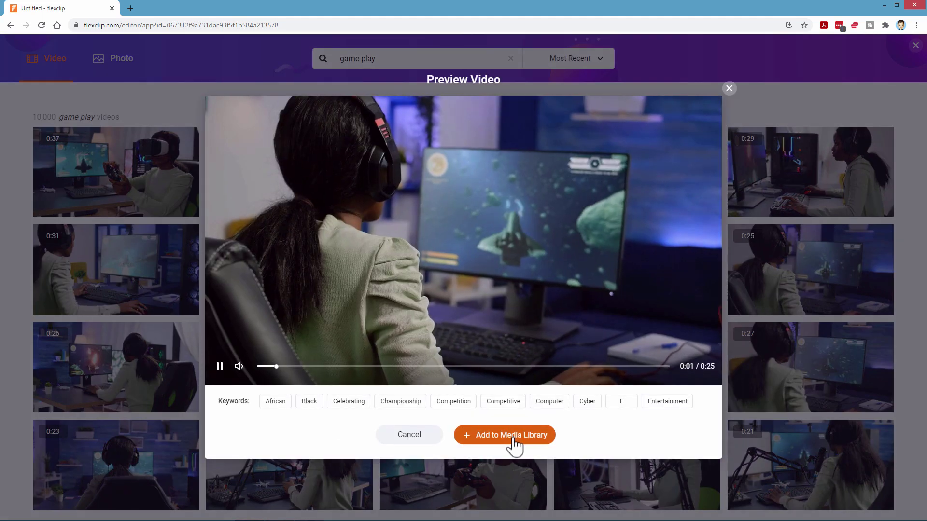
pyautogui.click(512, 436)
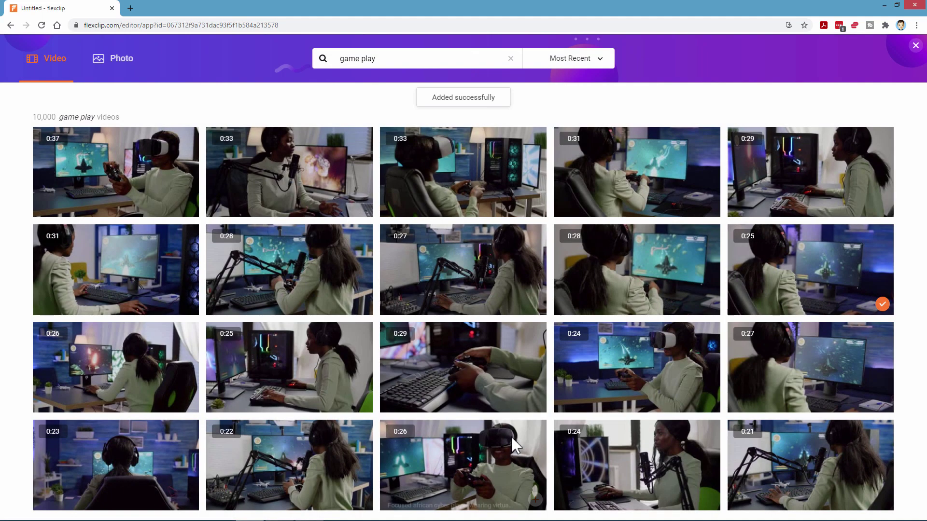
pyautogui.click(914, 53)
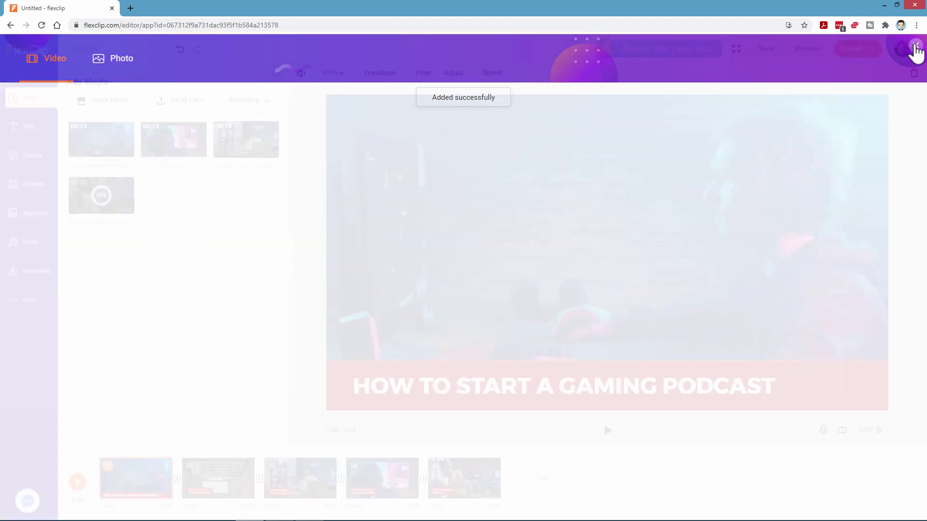
pyautogui.moveTo(545, 480)
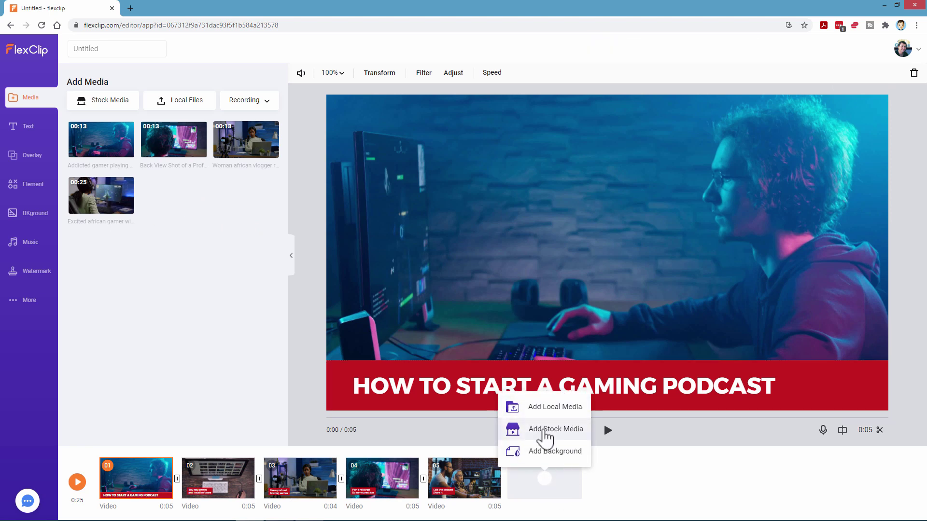
# Add a five-second excerpt of the 0:25 game play clip as a new scene
pyautogui.click(545, 431)
pyautogui.click(851, 274)
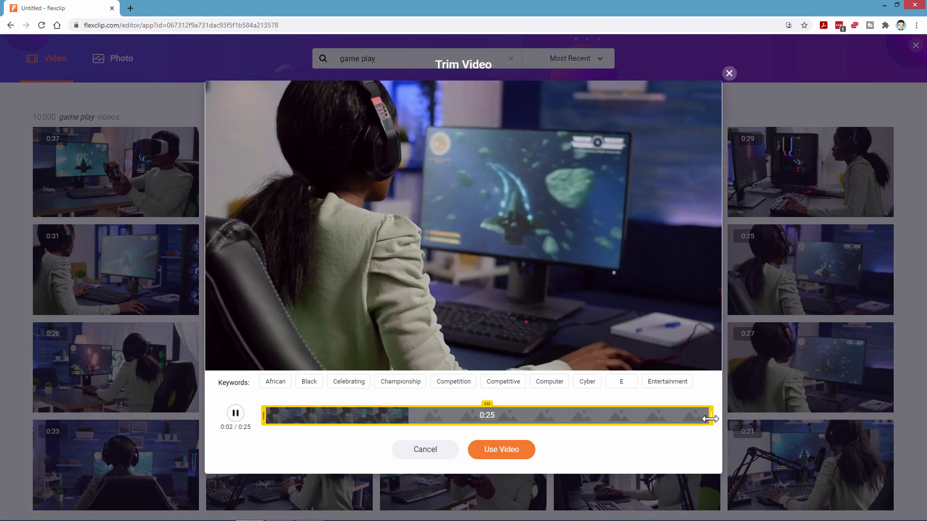
pyautogui.moveTo(710, 415); pyautogui.dragTo(395, 426)
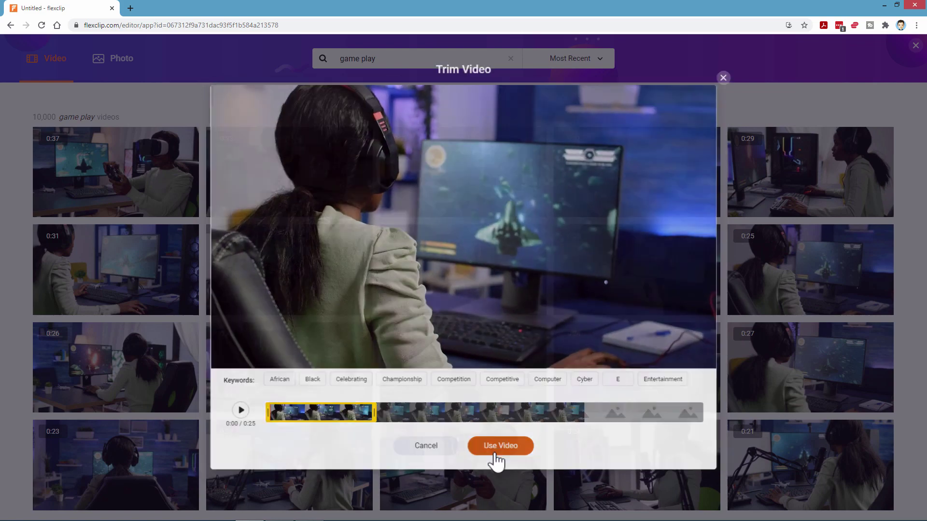
pyautogui.click(492, 450)
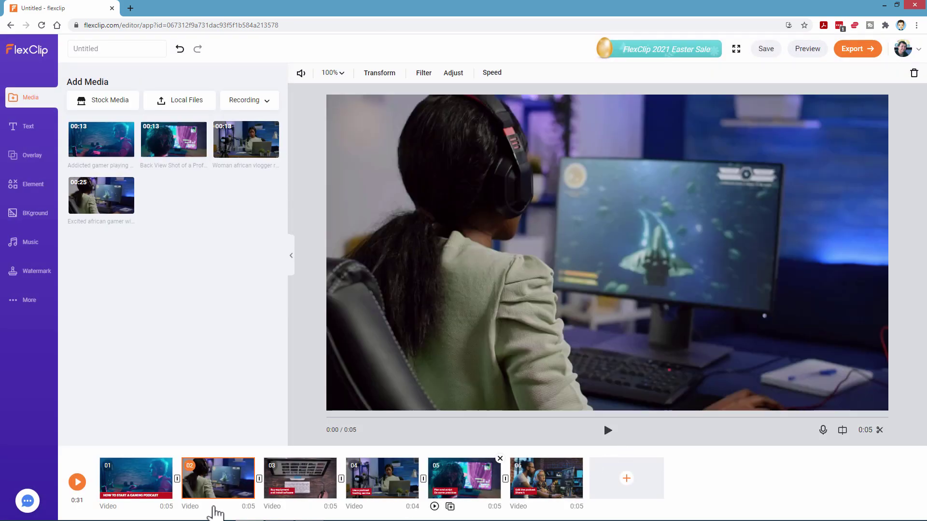
# Move the new excited-gamer scene to the end, making the video 0:31
pyautogui.moveTo(208, 490)
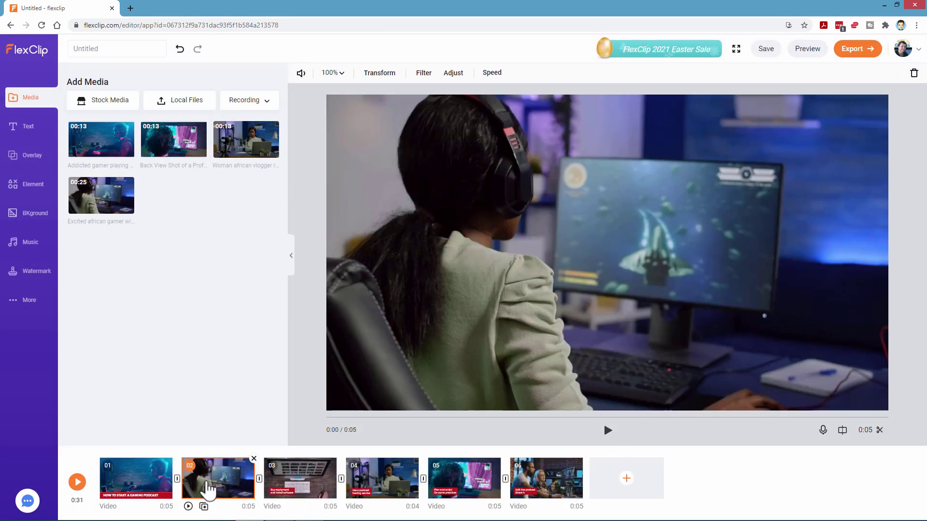
pyautogui.moveTo(216, 490); pyautogui.dragTo(558, 482)
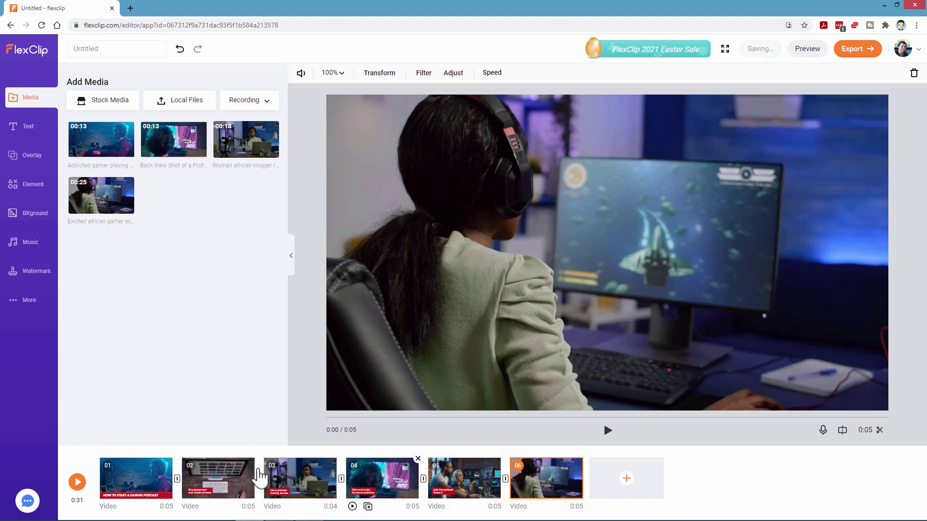
pyautogui.moveTo(548, 486)
pyautogui.moveTo(506, 477); pyautogui.dragTo(578, 501)
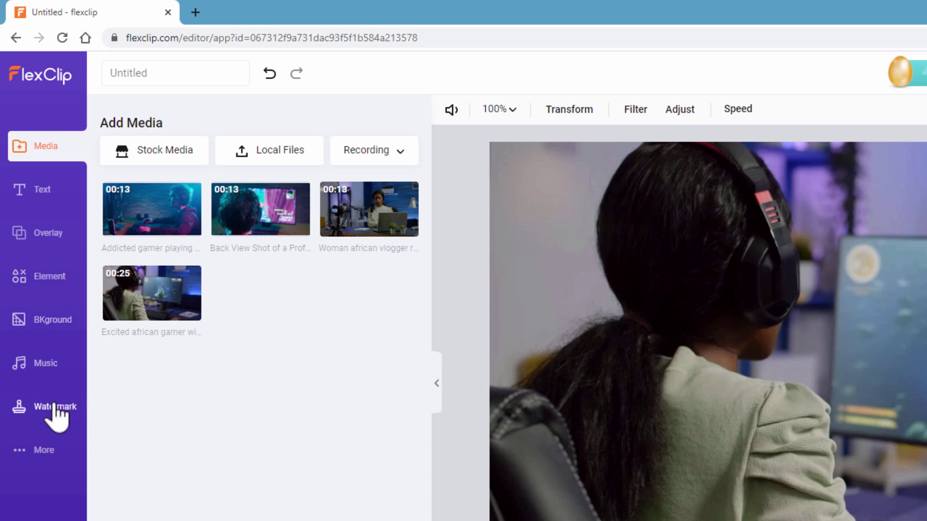
# Check the 16:9 aspect ratio options, then bring up the basic and dynamic text presets
pyautogui.click(20, 451)
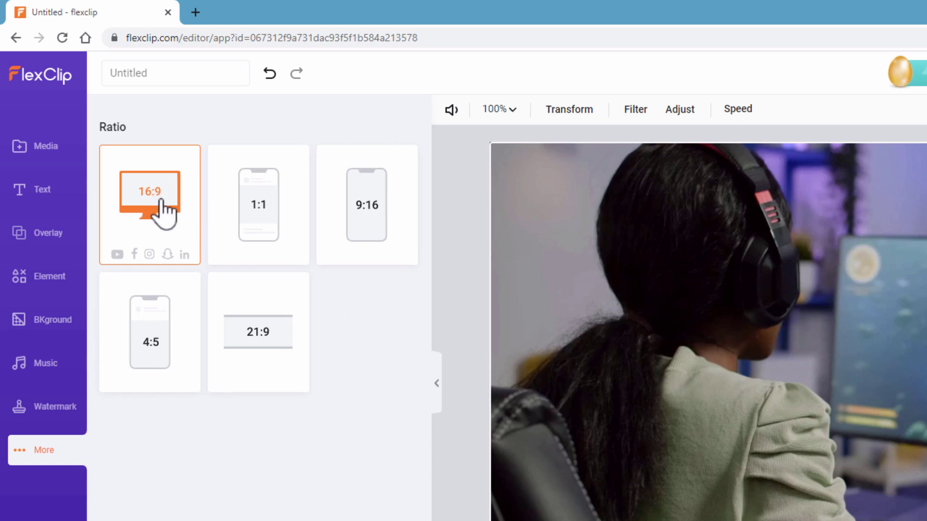
pyautogui.click(43, 191)
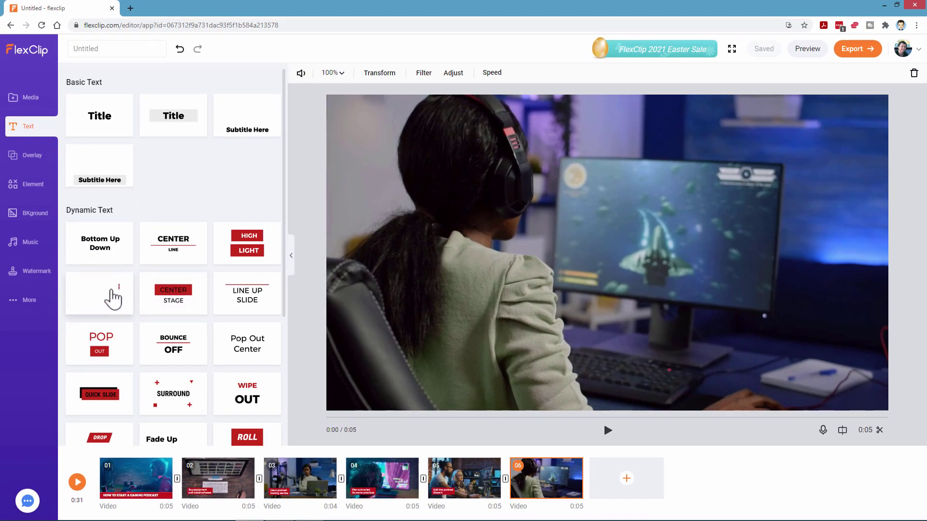
# Select scene 02's caption and enlarge its box slightly, undoing an accidental tilt
pyautogui.moveTo(285, 225); pyautogui.dragTo(300, 151)
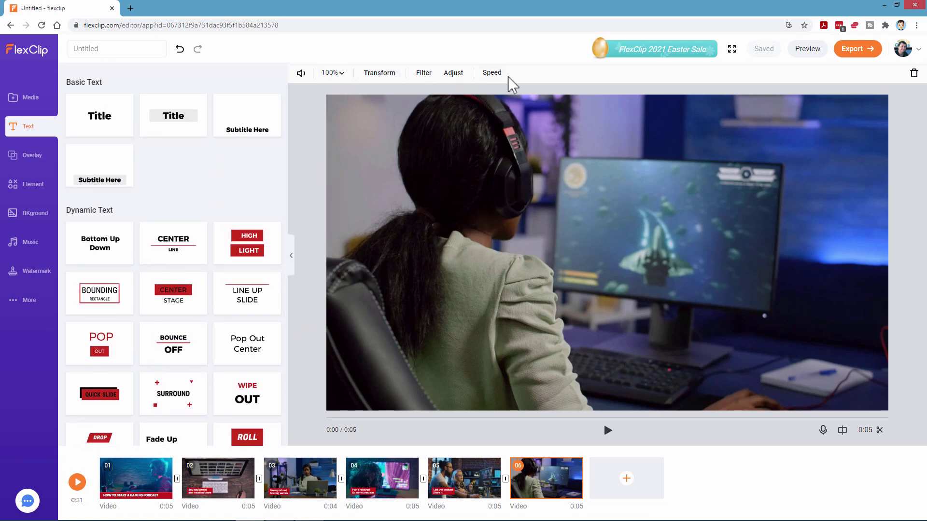
pyautogui.click(237, 479)
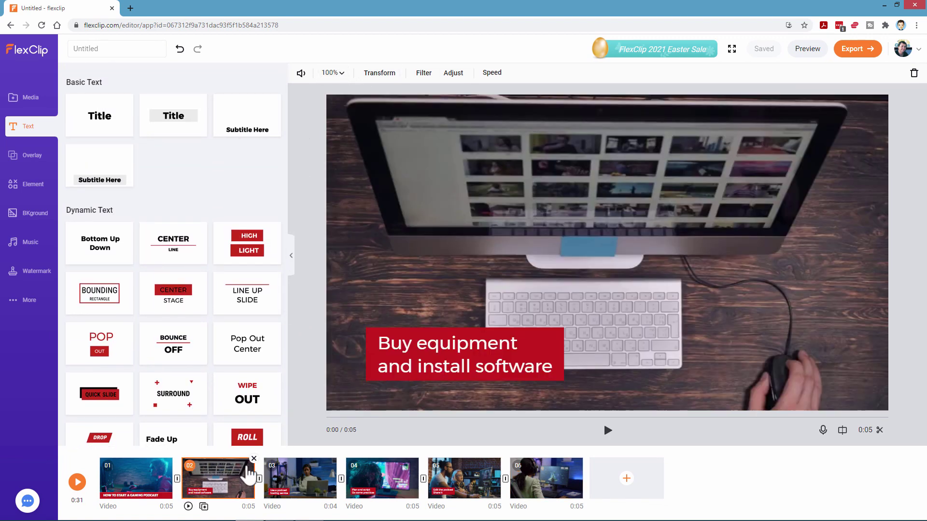
pyautogui.click(461, 357)
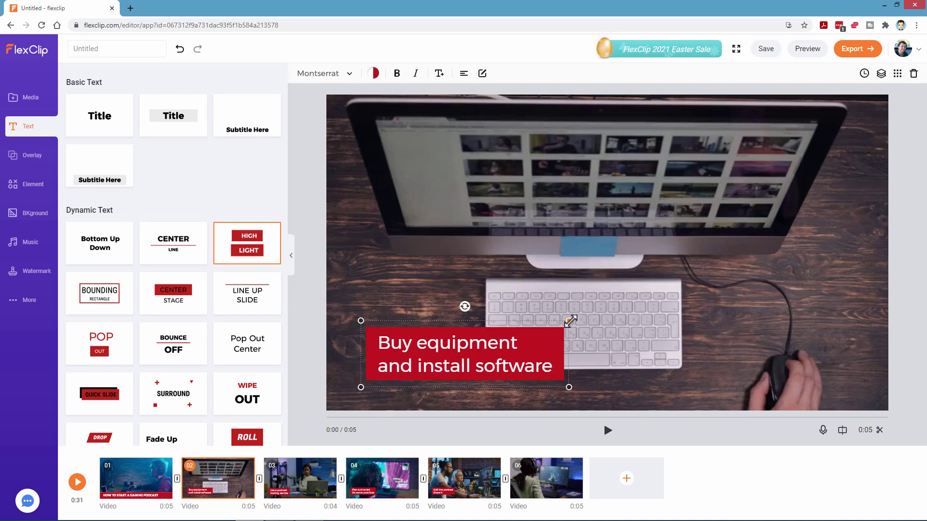
pyautogui.moveTo(573, 317)
pyautogui.mouseDown()
pyautogui.moveTo(617, 273)
pyautogui.moveTo(563, 320)
pyautogui.moveTo(574, 318)
pyautogui.mouseUp()
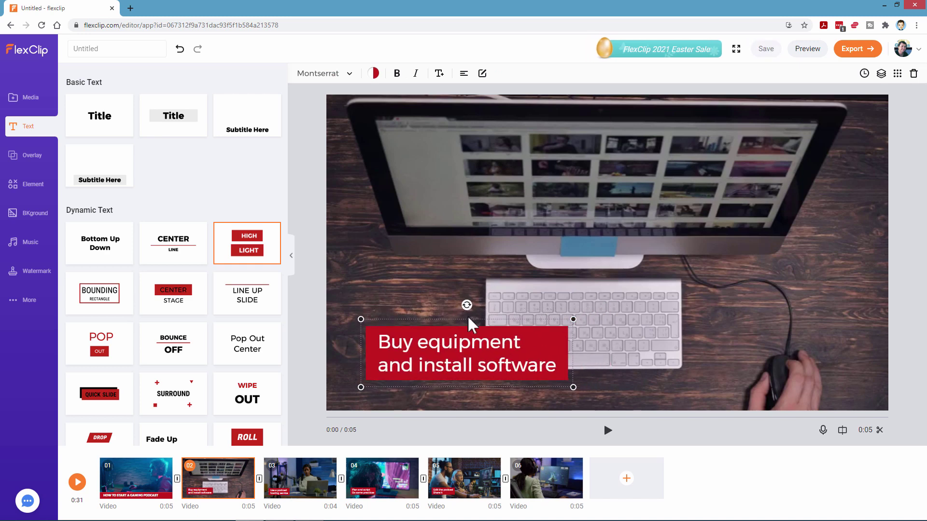
pyautogui.moveTo(460, 292); pyautogui.dragTo(424, 277)
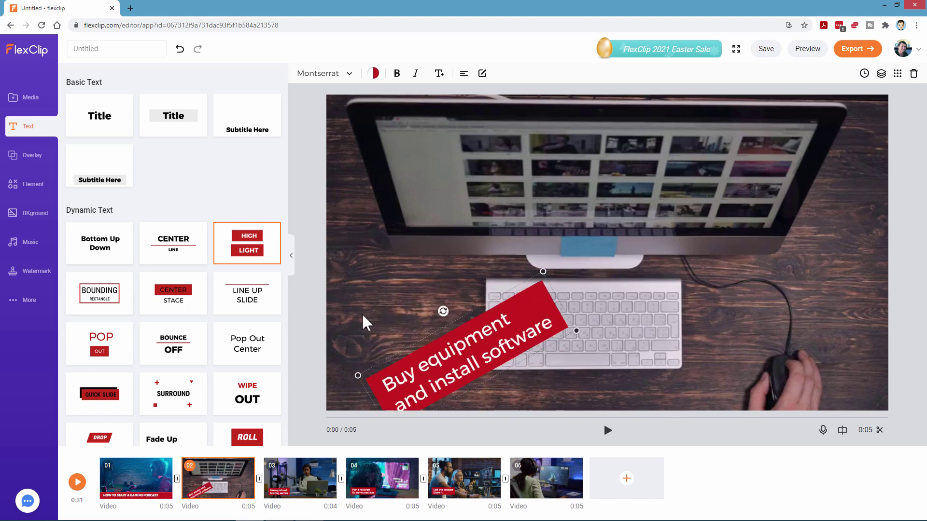
pyautogui.hotkey('ctrl', 'z')
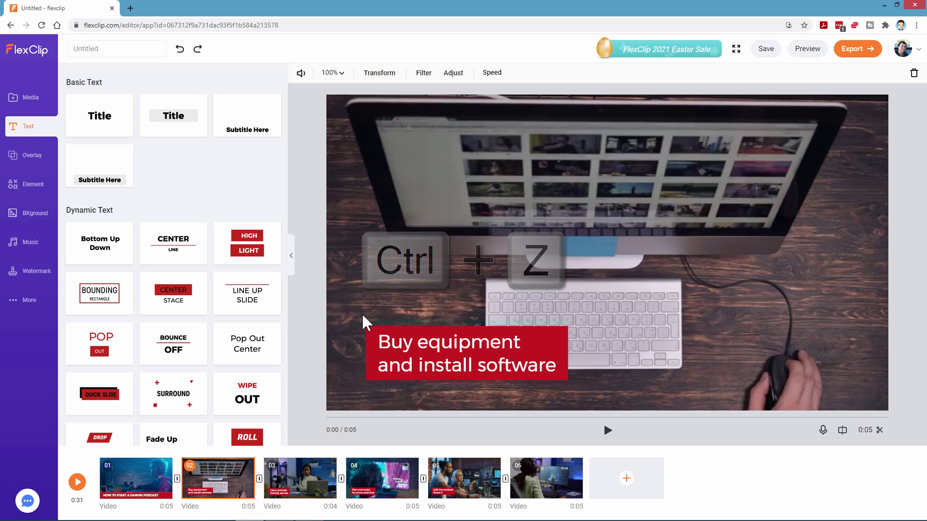
pyautogui.click(424, 356)
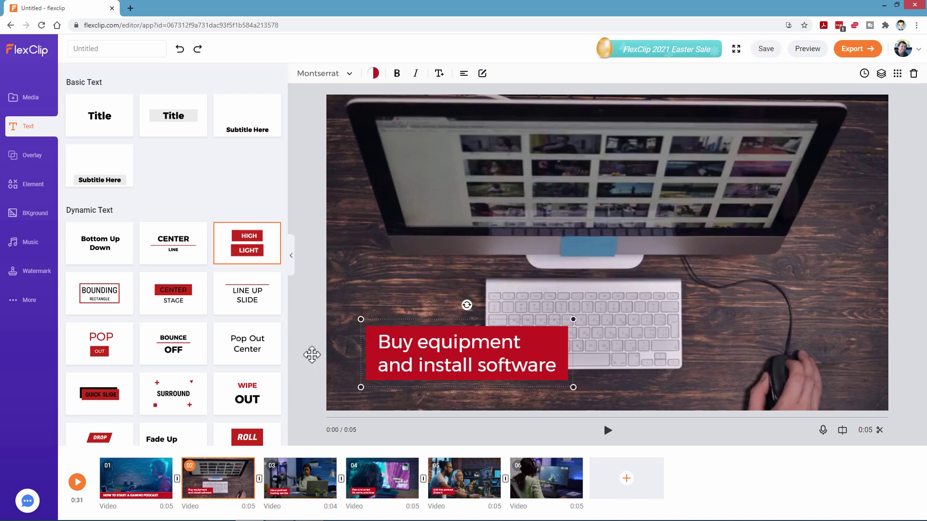
# Try Center Stage, Bounce Off, Wipe Out and other styles, then apply ROLL UP
pyautogui.click(183, 301)
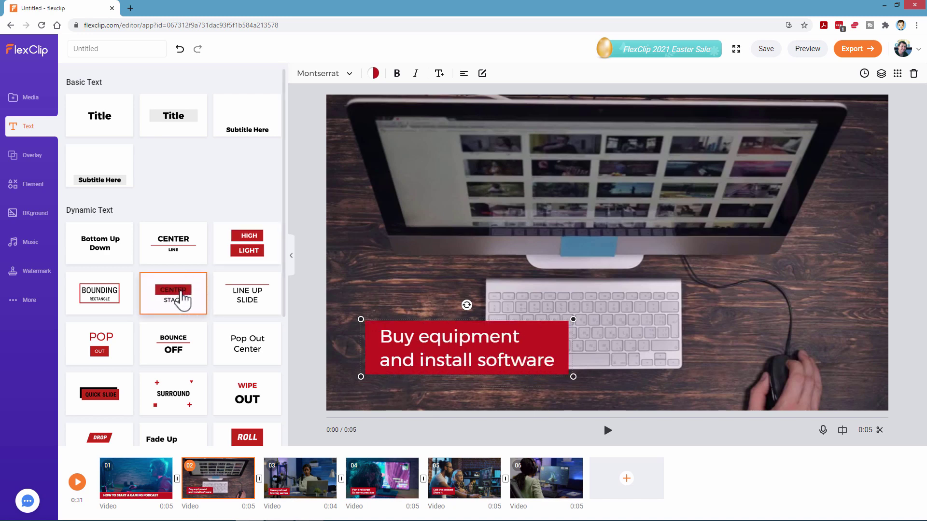
pyautogui.click(182, 351)
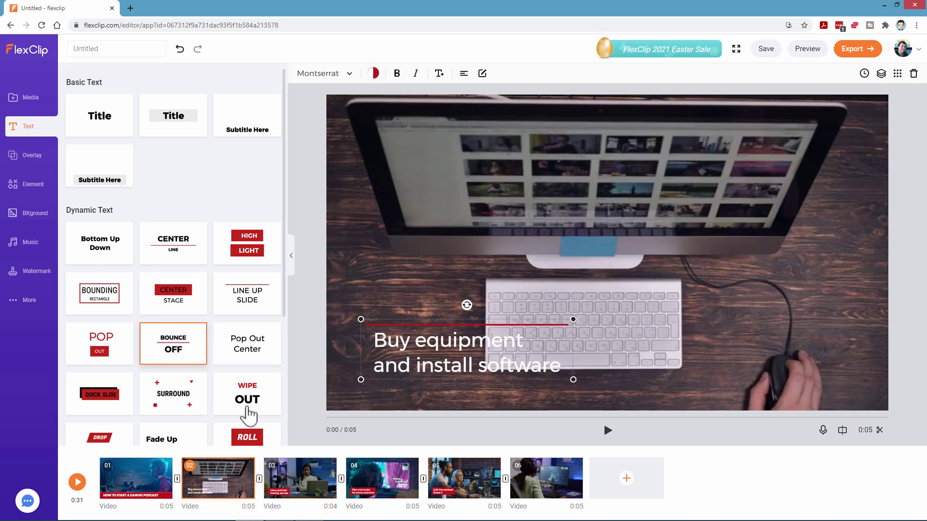
pyautogui.click(260, 348)
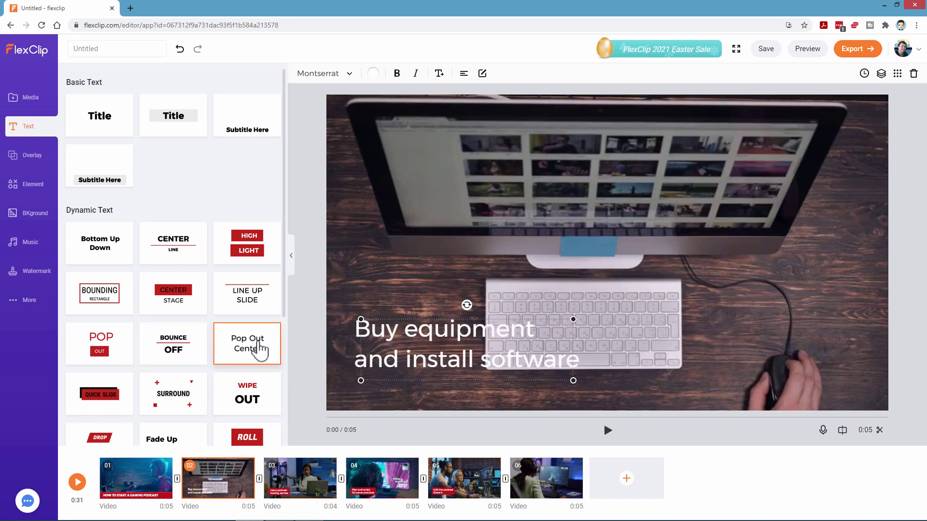
pyautogui.click(258, 405)
pyautogui.click(249, 436)
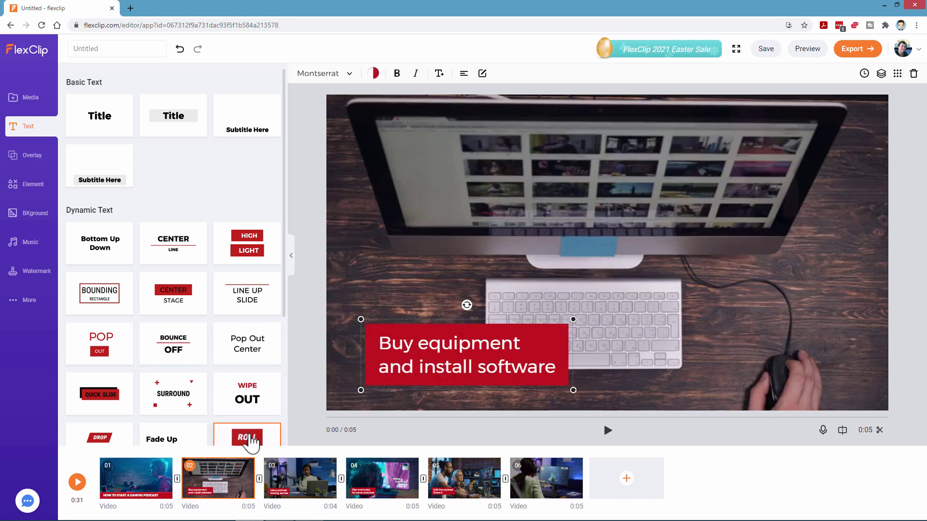
pyautogui.click(99, 393)
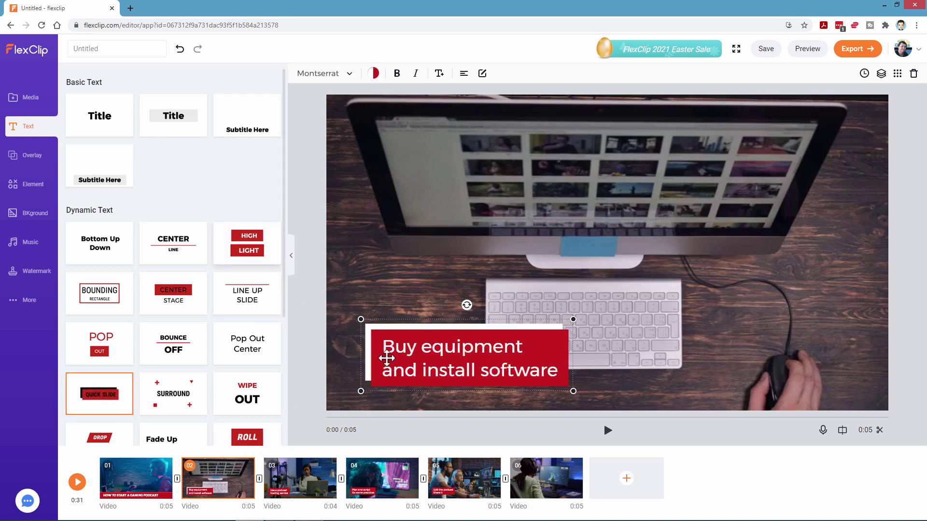
pyautogui.click(259, 254)
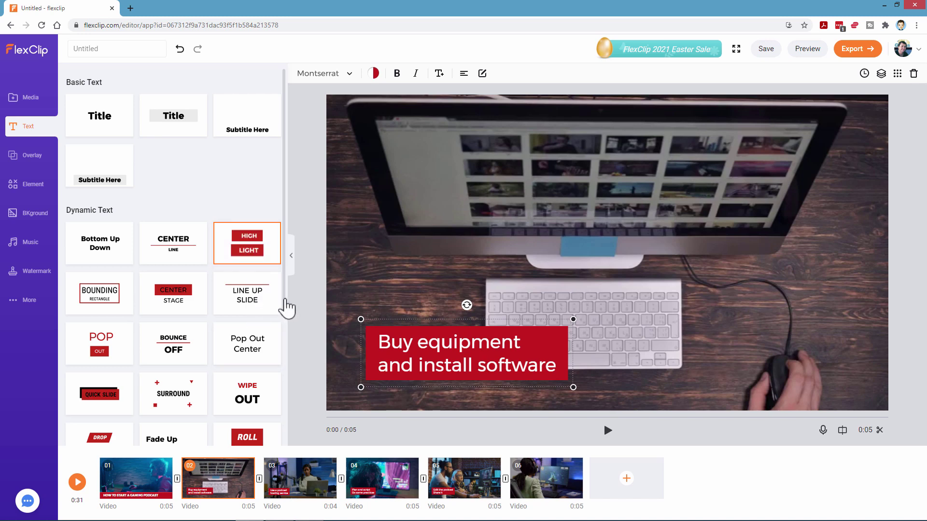
pyautogui.scroll(-2, 289, 328)
pyautogui.click(260, 363)
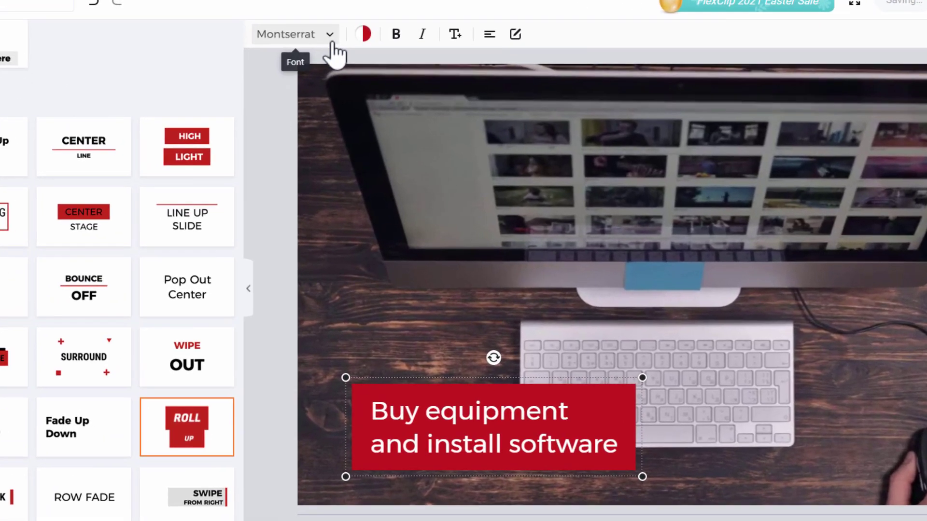
# Try Bebas Neue and Concert One, then set the caption font to Montserrat Alternates
pyautogui.click(349, 73)
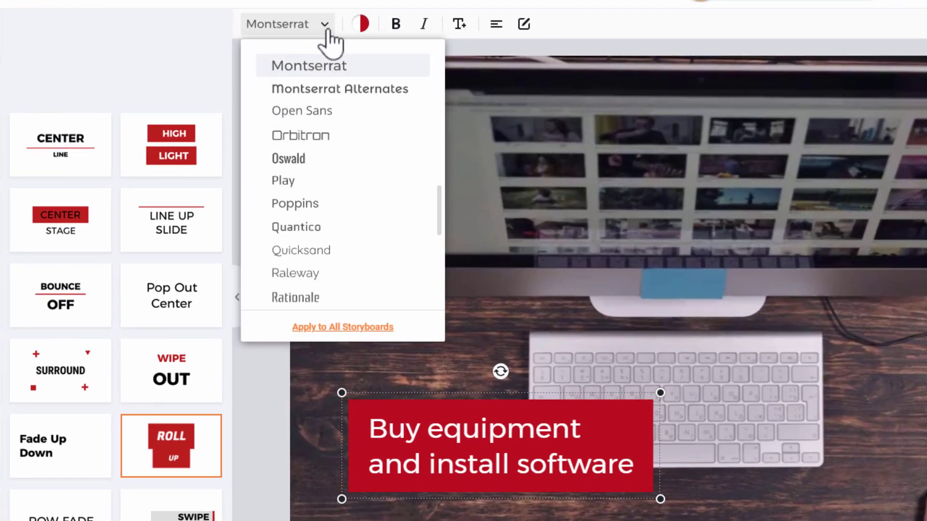
pyautogui.scroll(6, 342, 253)
pyautogui.scroll(6, 341, 253)
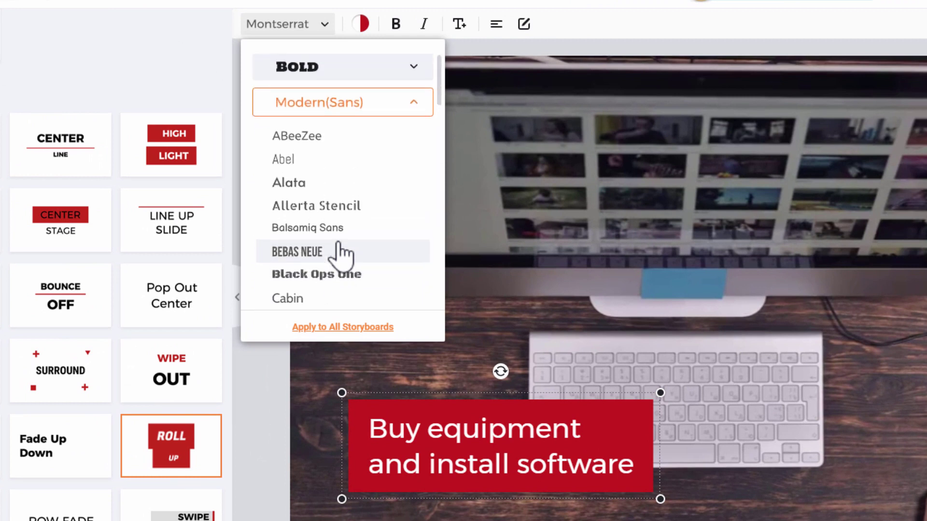
pyautogui.click(341, 253)
pyautogui.scroll(-3, 353, 249)
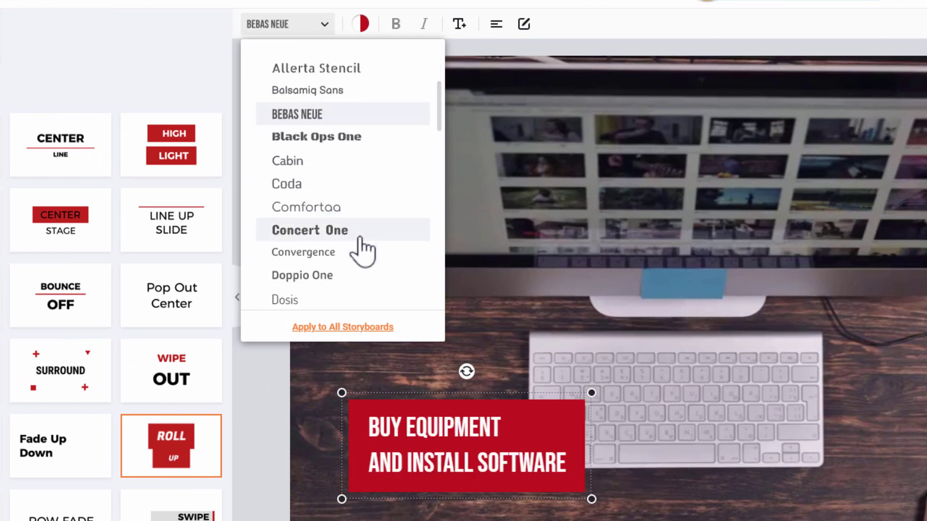
pyautogui.click(358, 232)
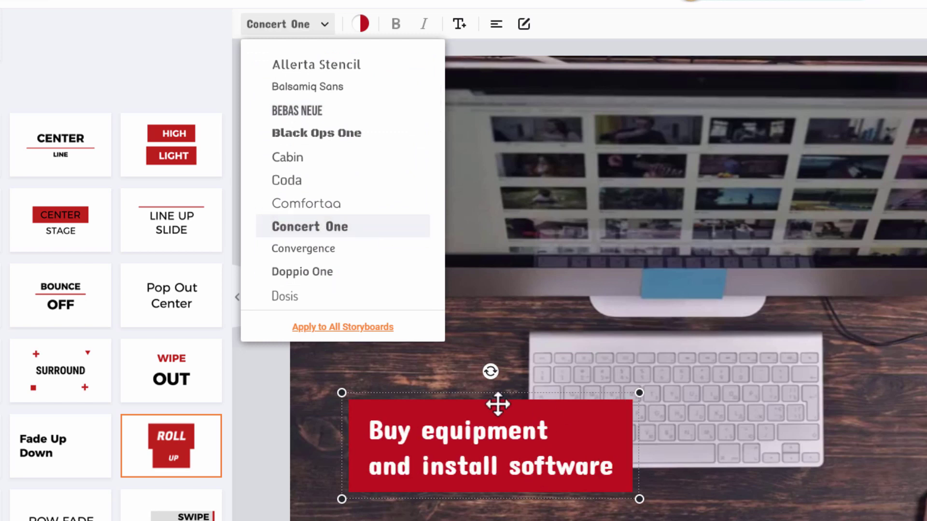
pyautogui.scroll(-3, 364, 242)
pyautogui.scroll(-3, 359, 203)
pyautogui.scroll(-3, 323, 190)
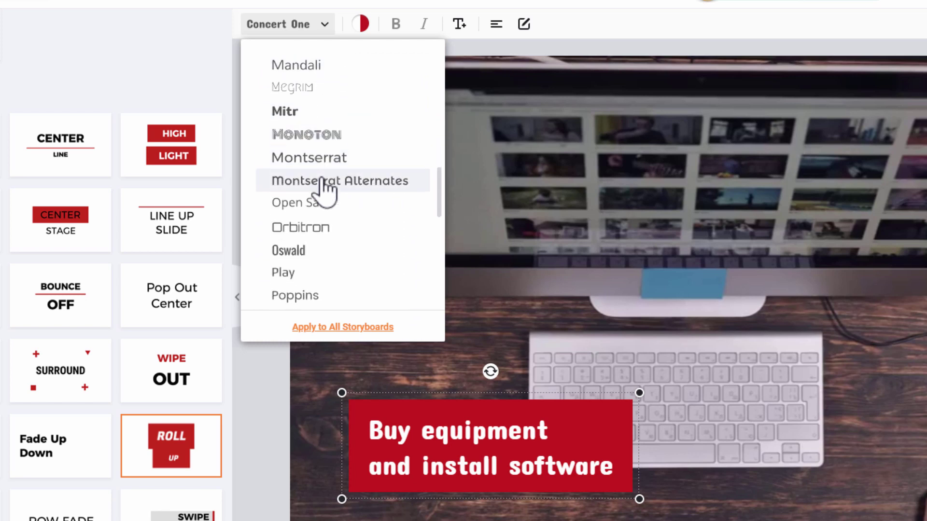
pyautogui.scroll(-1, 323, 190)
pyautogui.click(358, 173)
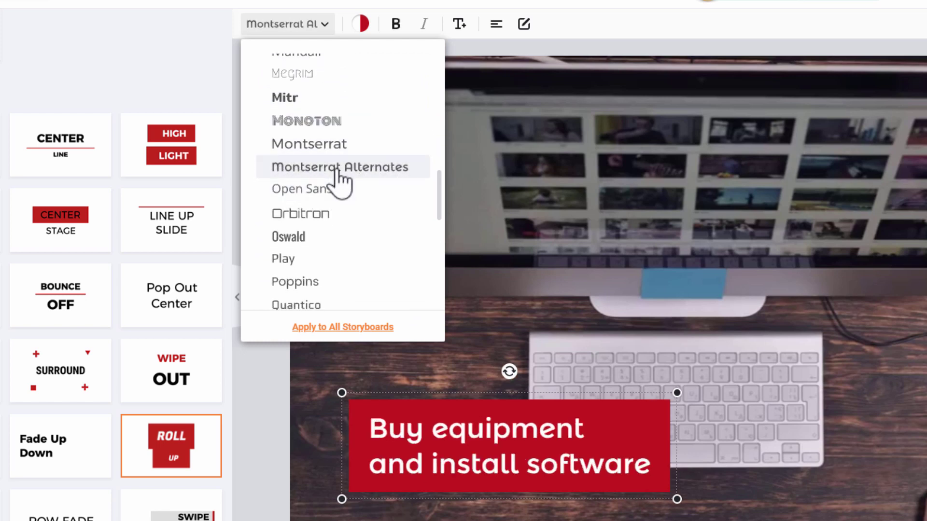
# Make the caption box bright blue and apply that colour to all storyboards
pyautogui.click(363, 24)
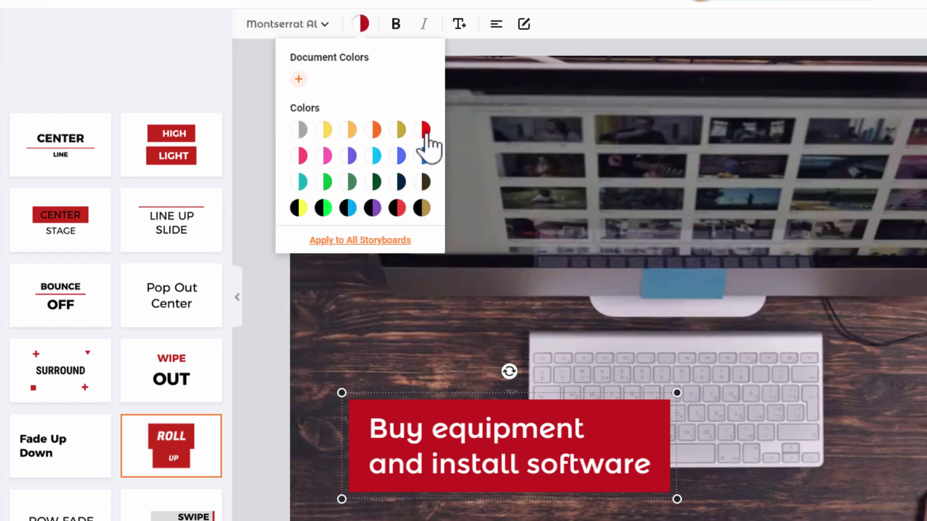
pyautogui.click(400, 156)
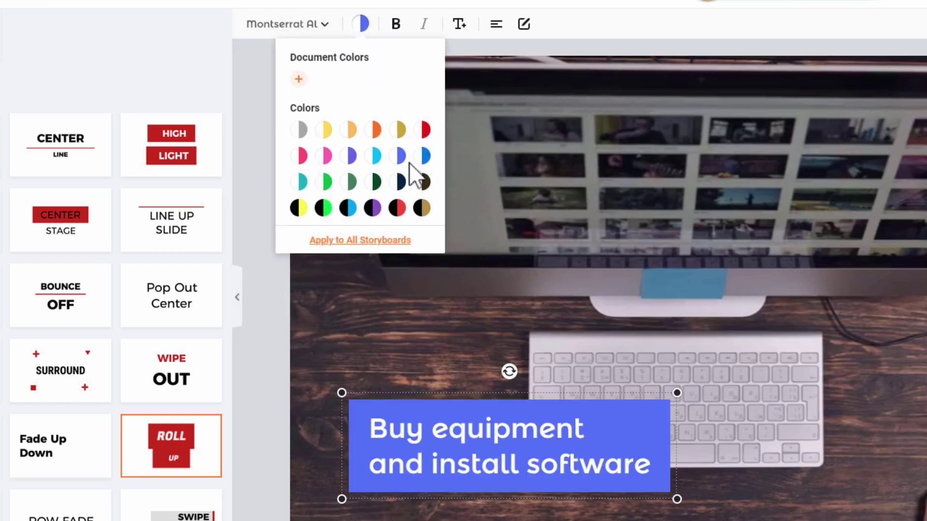
pyautogui.click(425, 156)
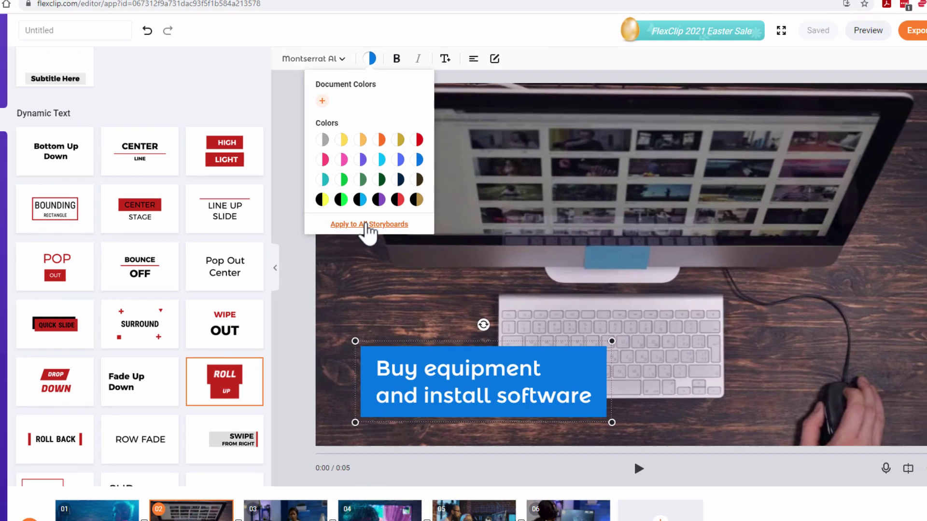
pyautogui.click(359, 239)
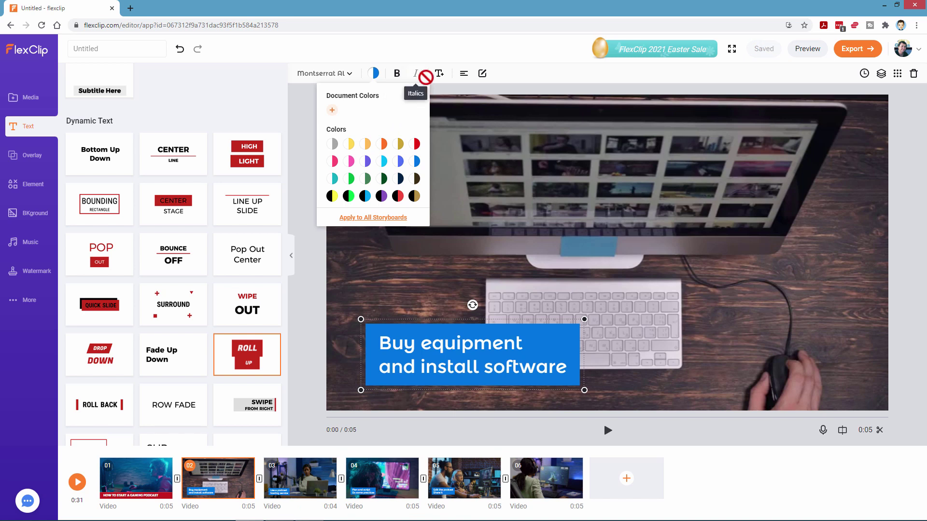
# Set clip 03's podcast hosting service caption font to Montserrat Alternates
pyautogui.click(482, 73)
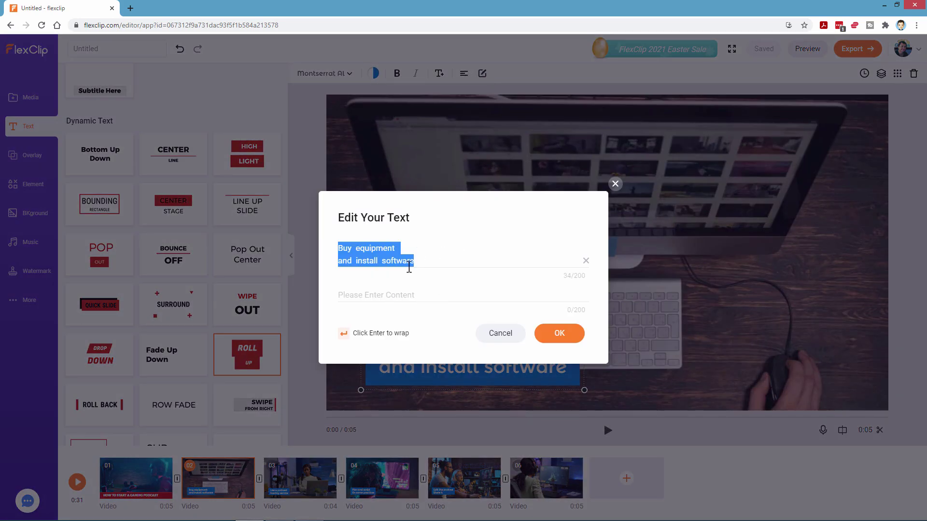
pyautogui.click(616, 185)
pyautogui.click(288, 475)
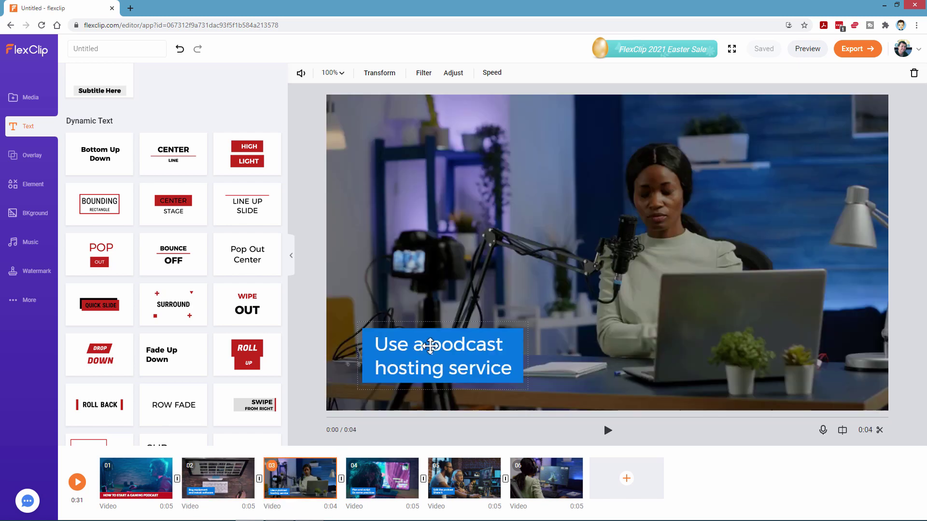
pyautogui.click(433, 360)
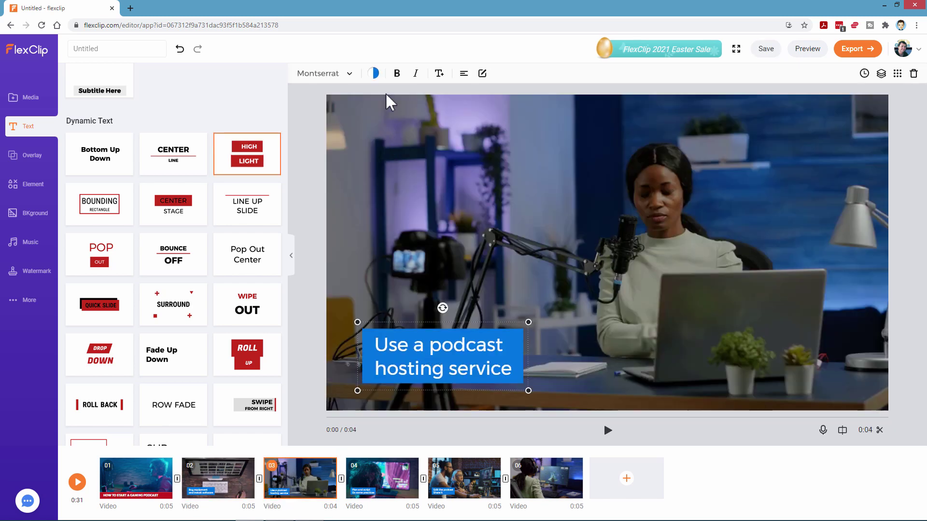
pyautogui.click(350, 73)
pyautogui.scroll(-2, 350, 117)
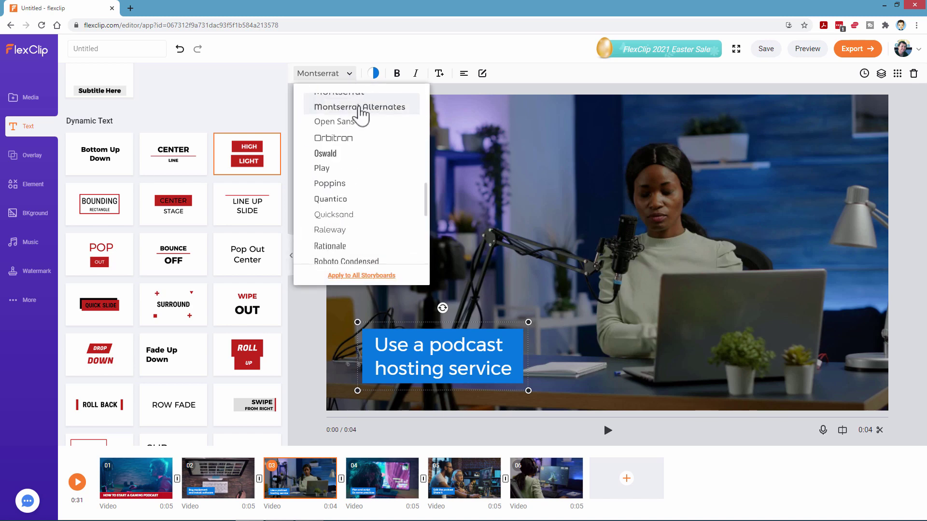
pyautogui.click(360, 109)
pyautogui.click(509, 74)
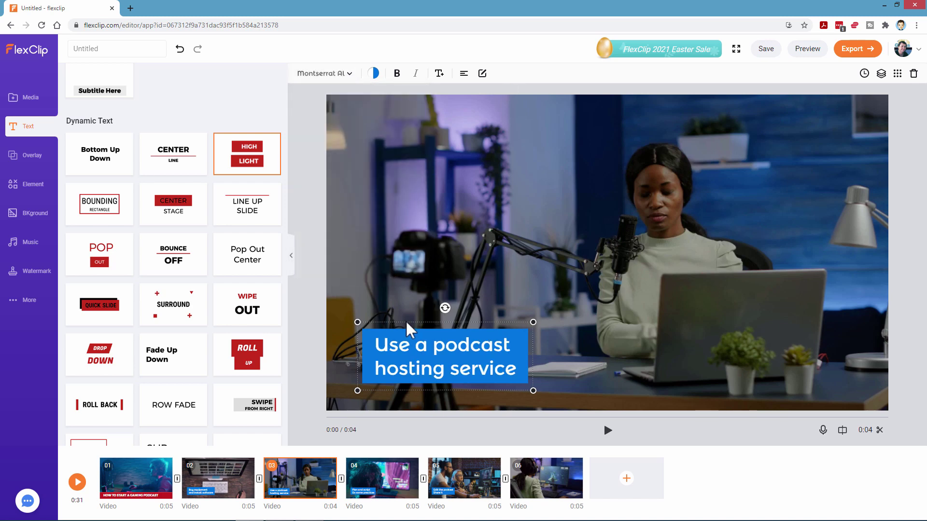
# Set the 'Plan and script' and 'Edit the podcast' captions to Montserrat Alternates
pyautogui.click(395, 477)
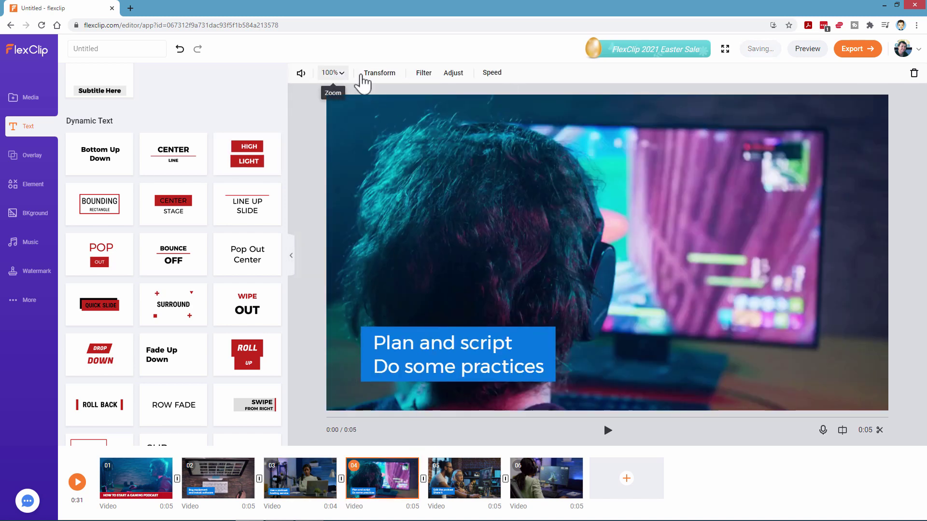
pyautogui.click(439, 366)
pyautogui.click(348, 76)
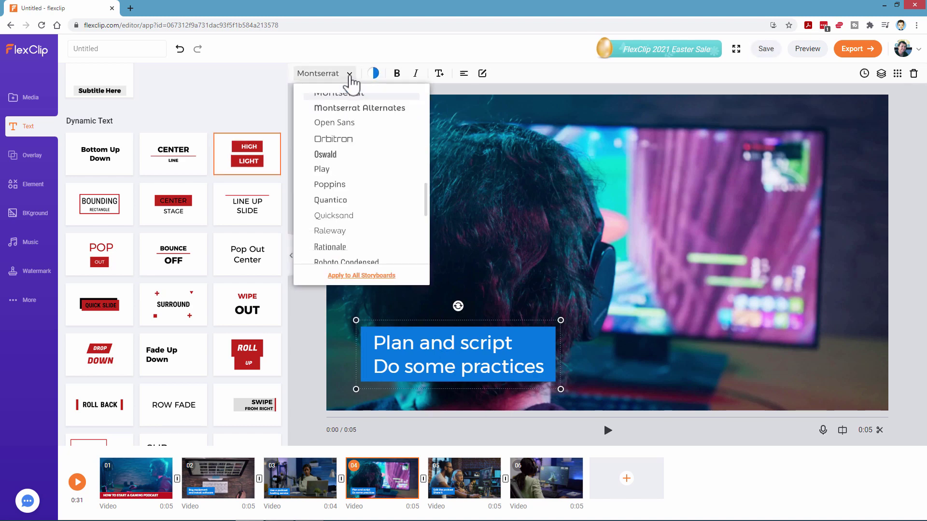
pyautogui.click(357, 110)
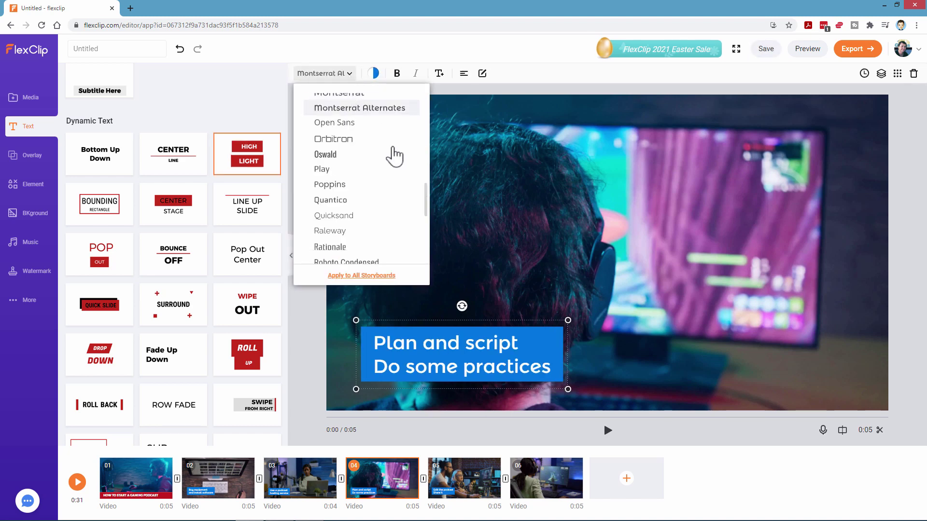
pyautogui.click(449, 478)
pyautogui.click(414, 334)
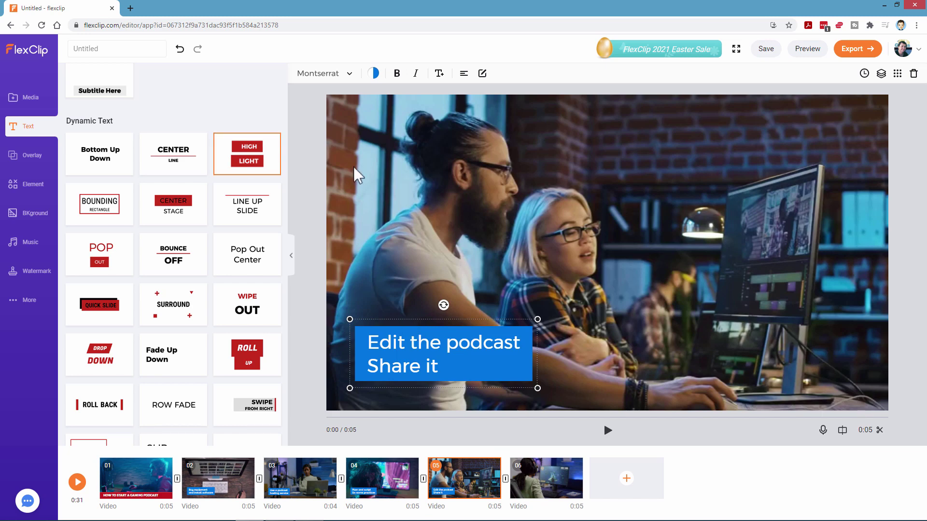
pyautogui.click(349, 73)
pyautogui.click(358, 109)
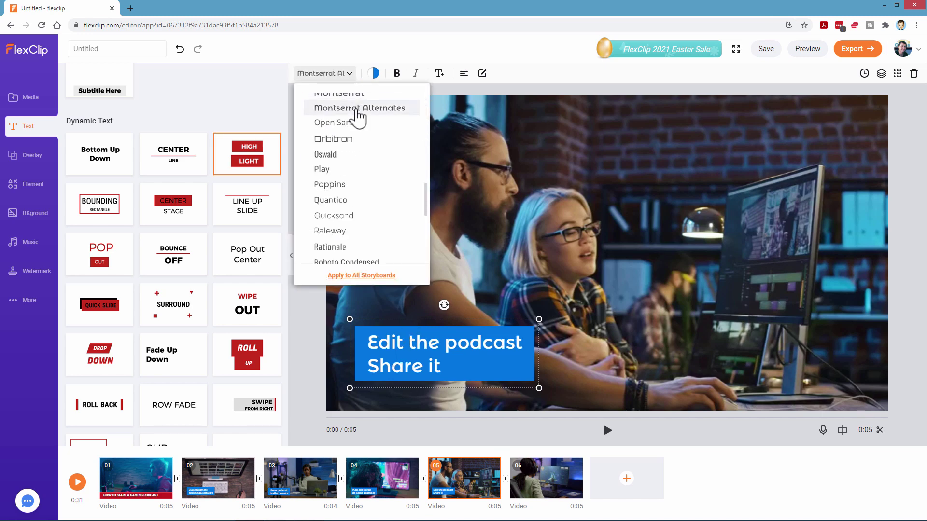
pyautogui.click(144, 478)
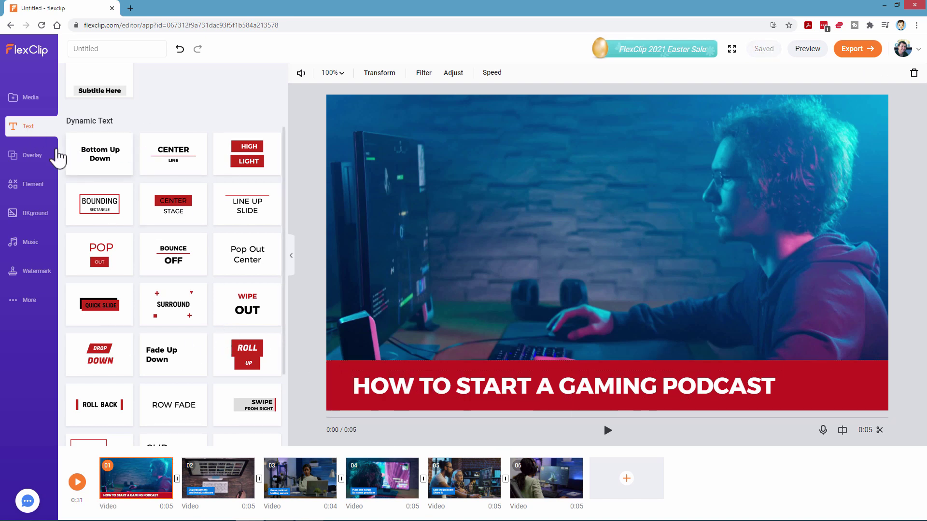
# Browse all Overlay for Text options and preview the first scene
pyautogui.click(32, 157)
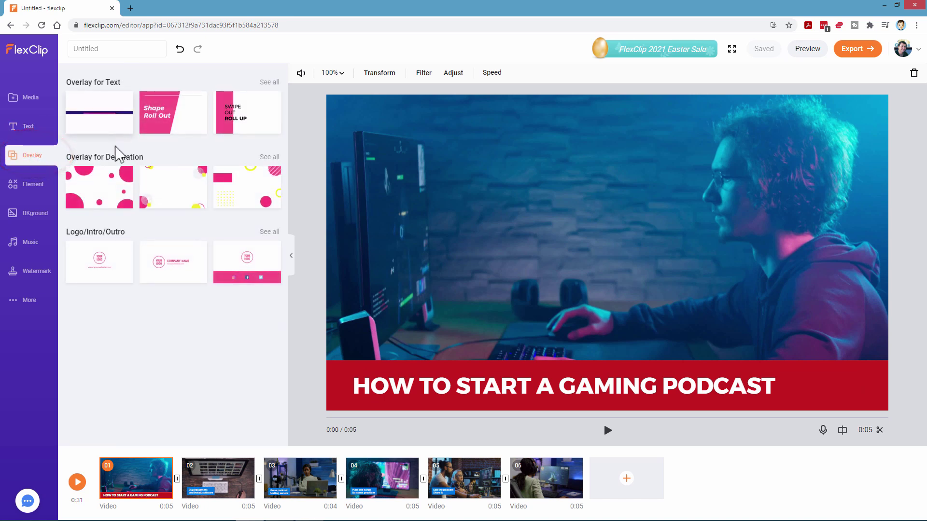
pyautogui.click(268, 83)
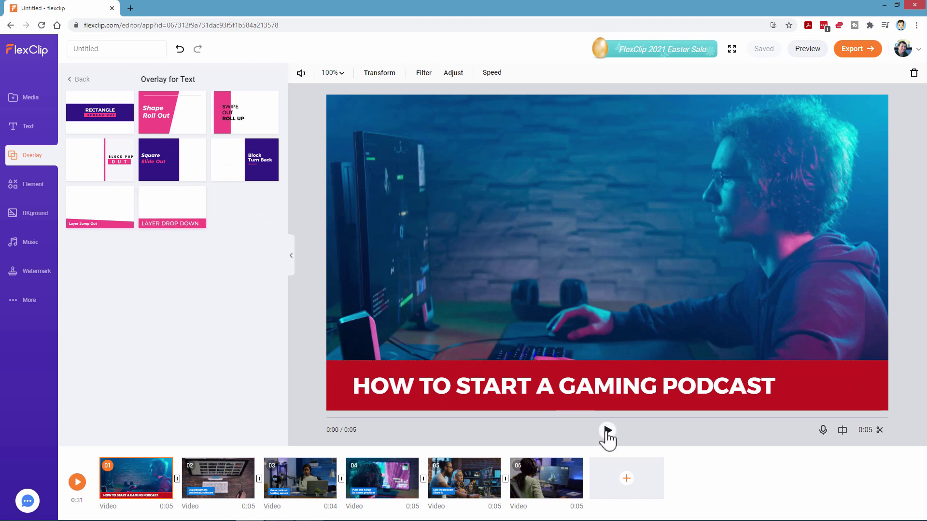
pyautogui.click(608, 431)
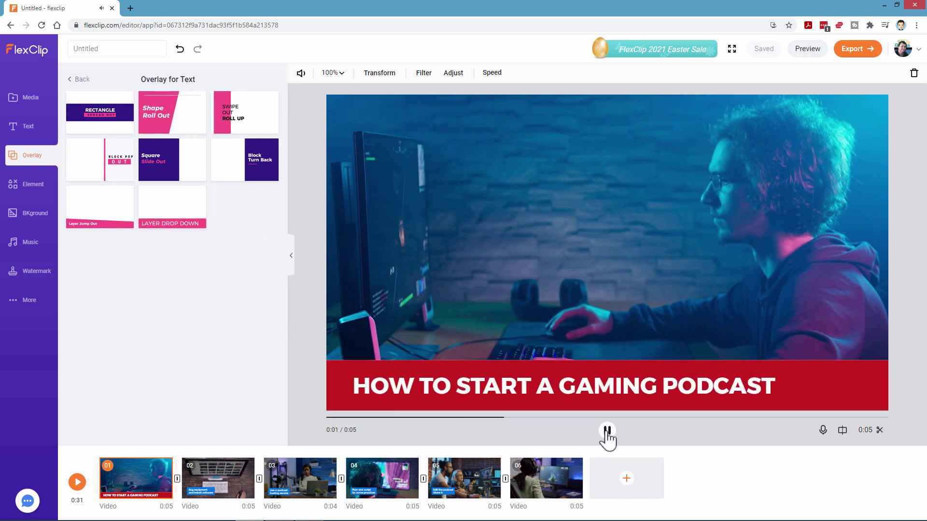
pyautogui.click(601, 431)
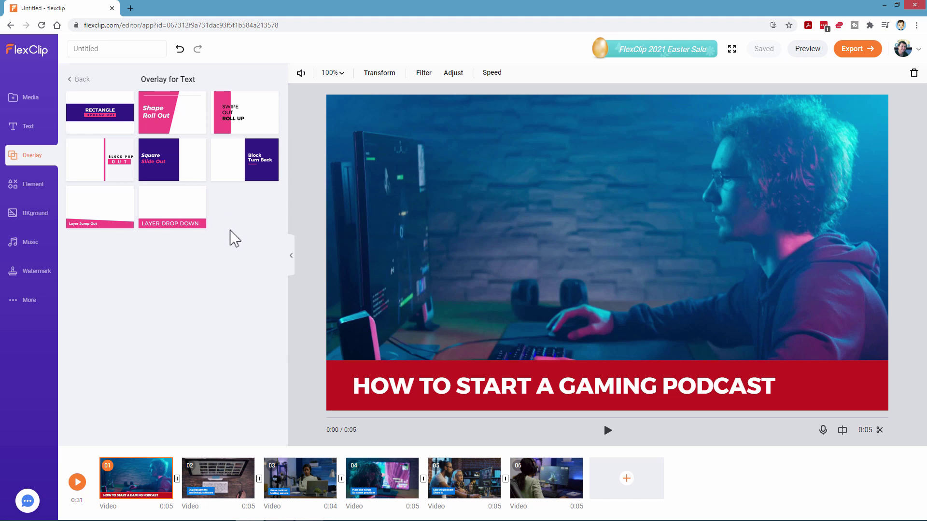
# Apply the Layer Jump Out overlay to the title and recolour its bar blue
pyautogui.click(488, 390)
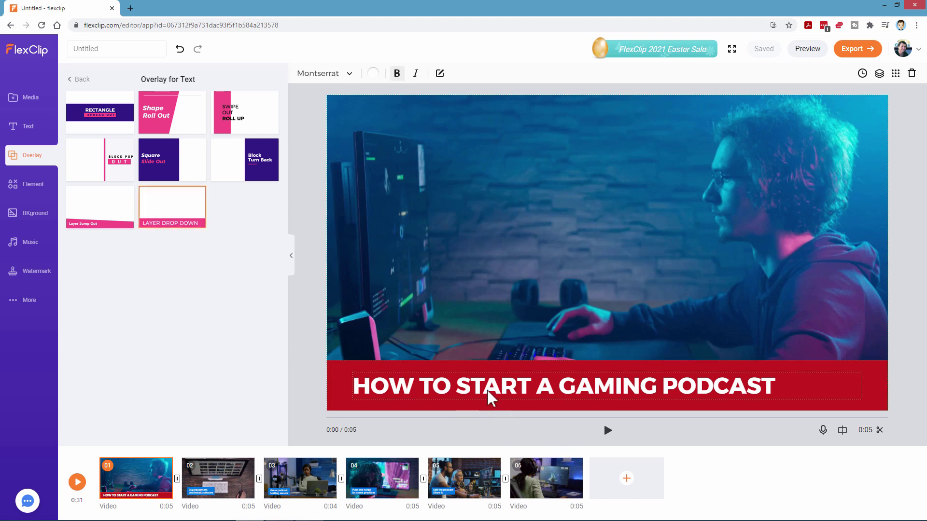
pyautogui.click(76, 212)
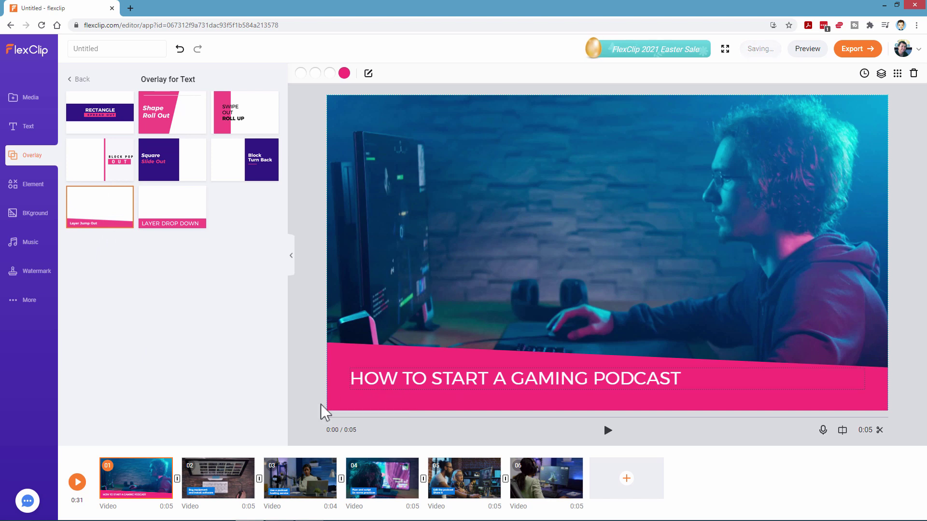
pyautogui.click(345, 72)
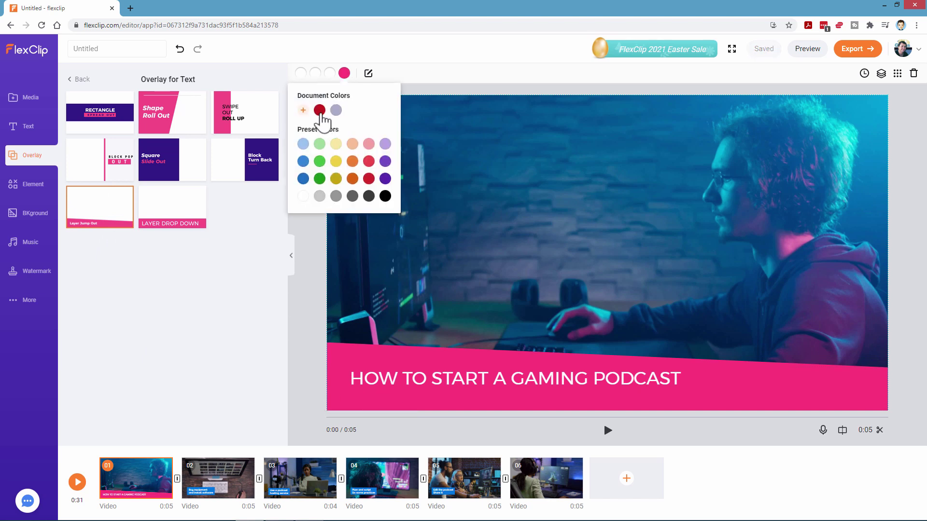
pyautogui.click(320, 111)
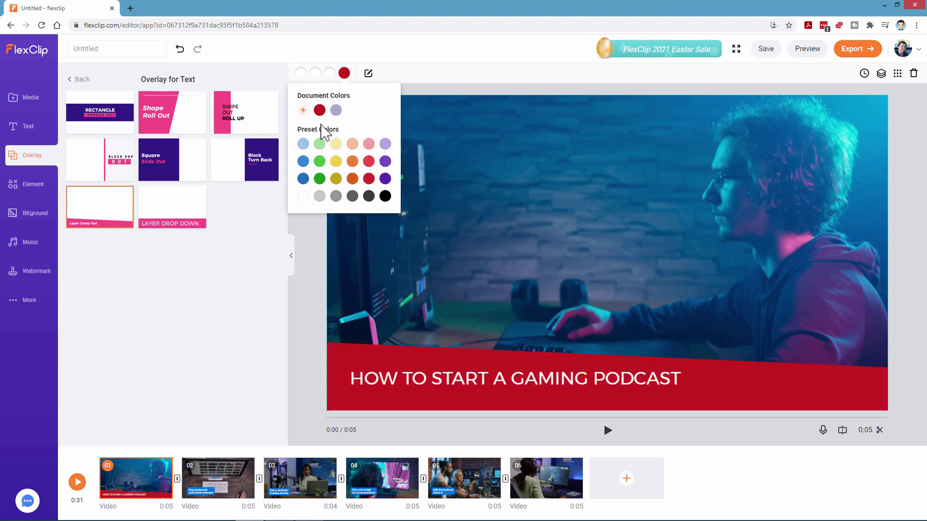
pyautogui.click(304, 180)
pyautogui.click(417, 78)
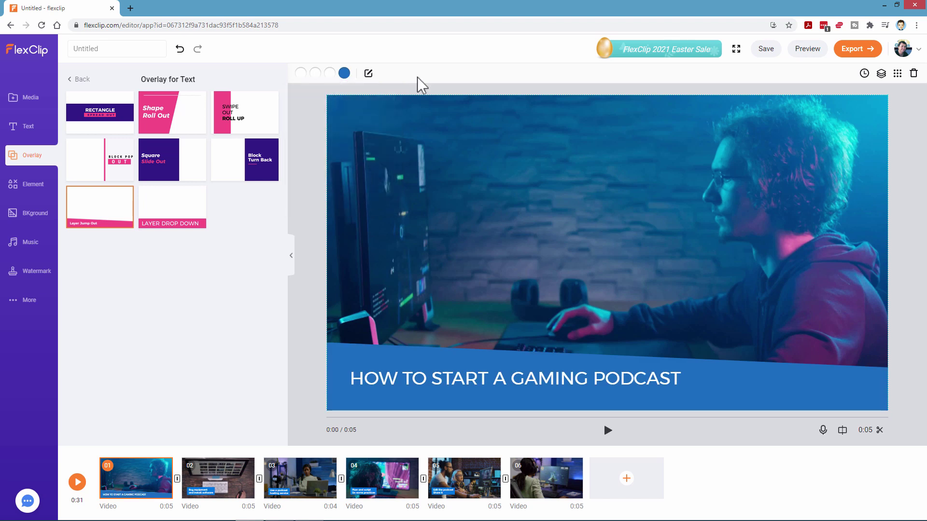
pyautogui.click(77, 80)
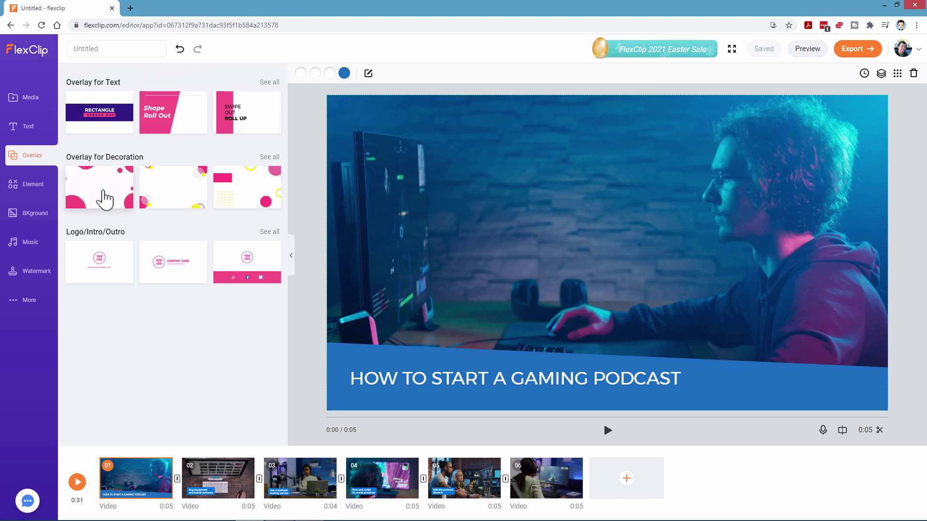
# Browse all decoration overlays, then show the full Logo/Intro/Outro collection
pyautogui.click(268, 158)
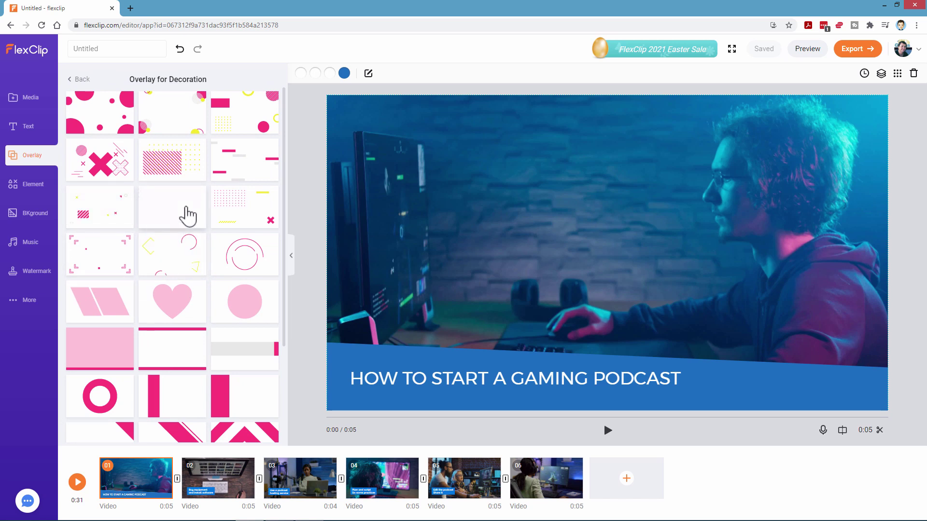
pyautogui.click(80, 80)
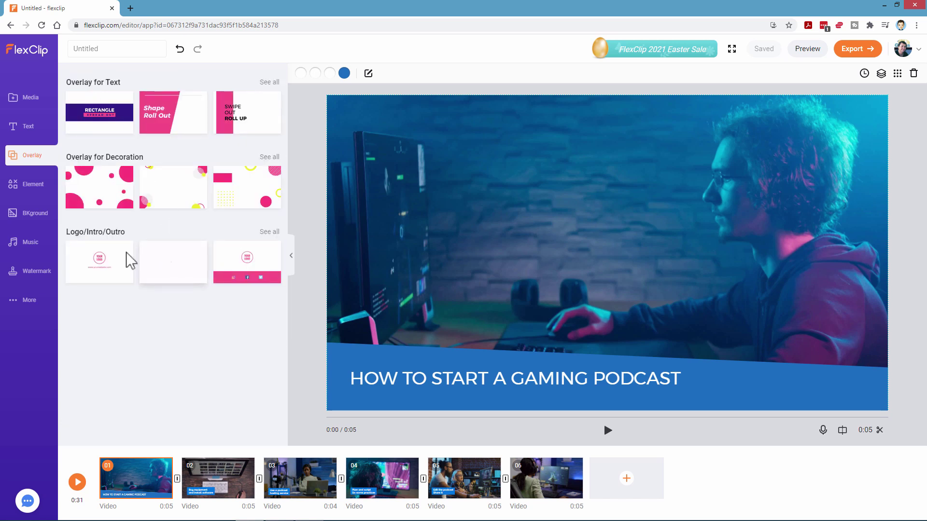
pyautogui.click(265, 234)
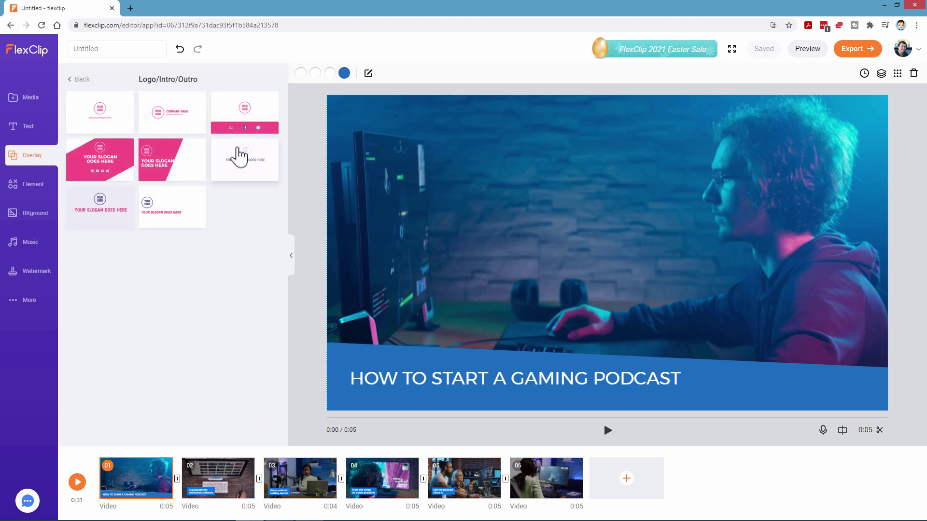
# On clip 06, try several Logo/Intro/Outro templates and settle on LET'S CONNECT
pyautogui.click(549, 490)
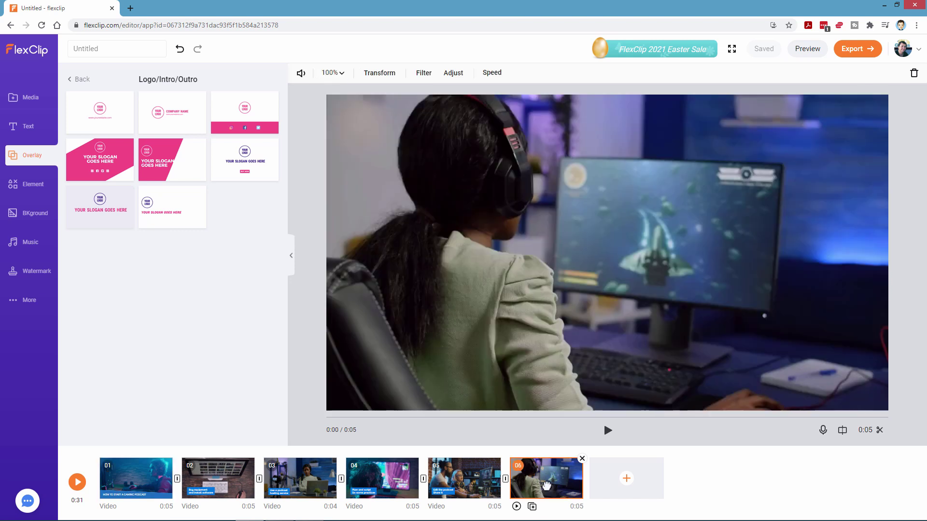
pyautogui.click(103, 114)
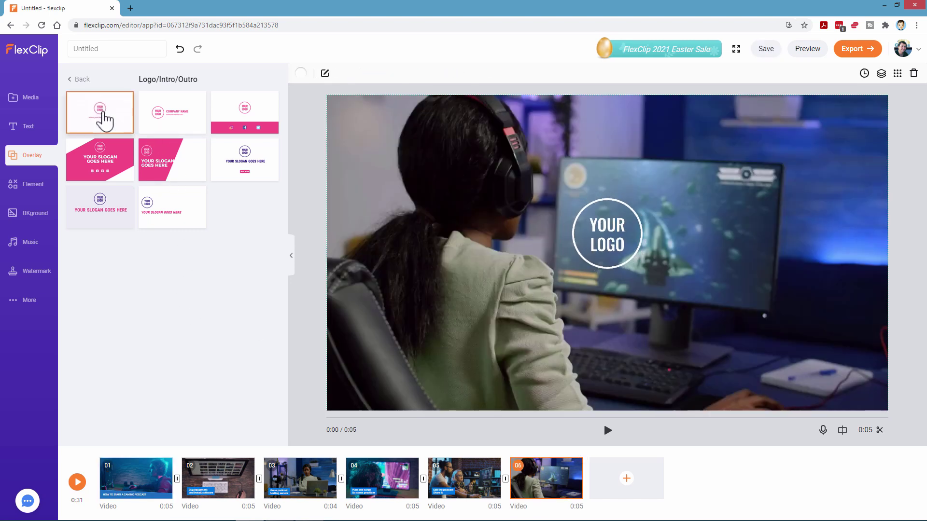
pyautogui.click(185, 116)
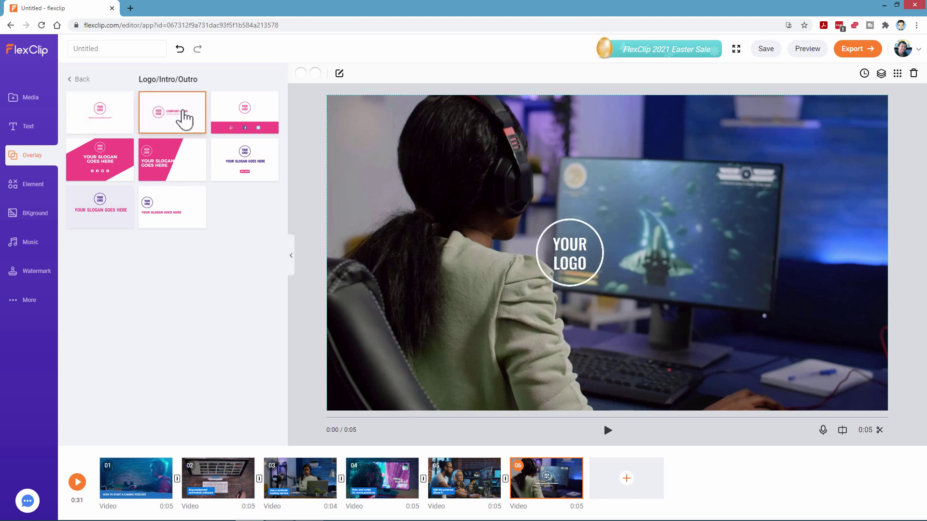
pyautogui.click(244, 112)
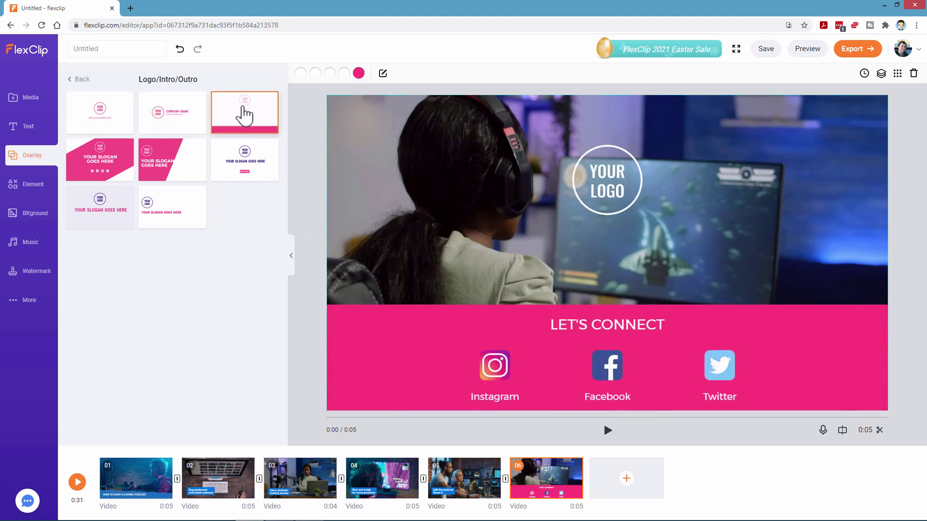
pyautogui.click(112, 156)
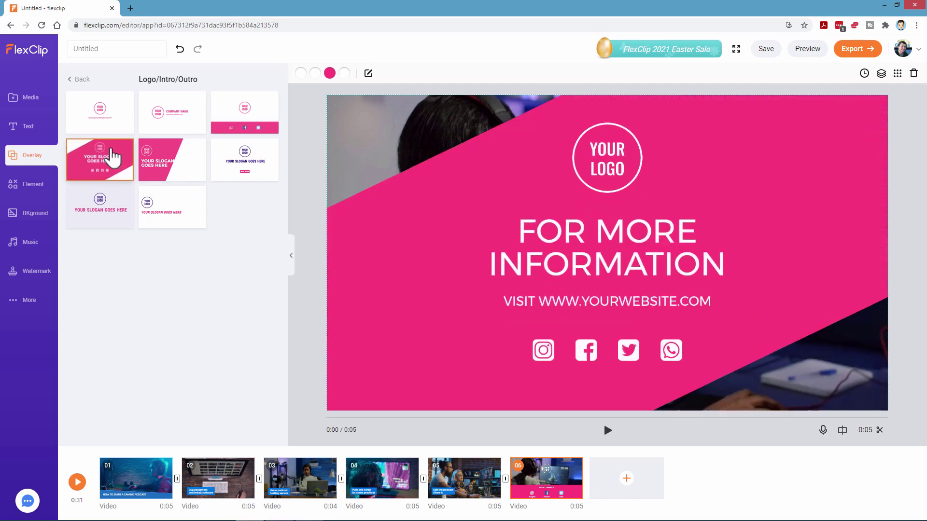
pyautogui.click(176, 165)
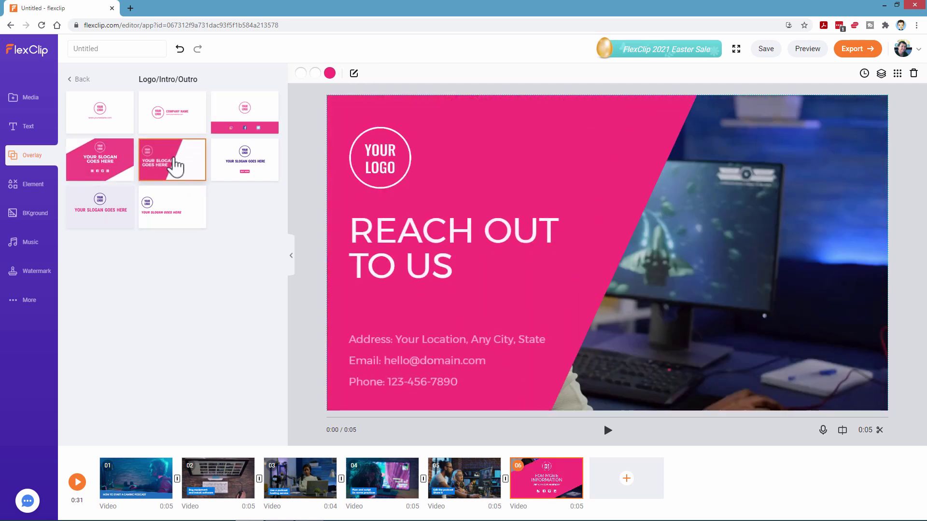
pyautogui.click(241, 177)
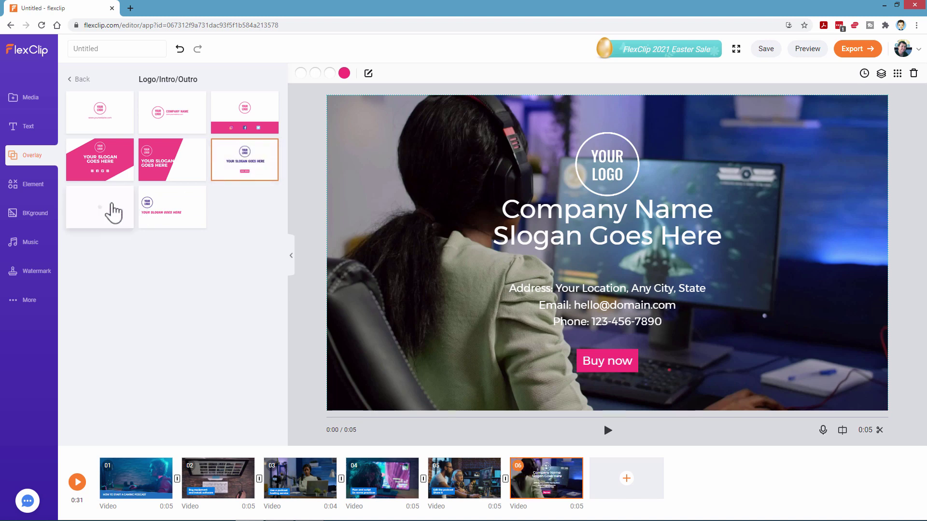
pyautogui.click(110, 209)
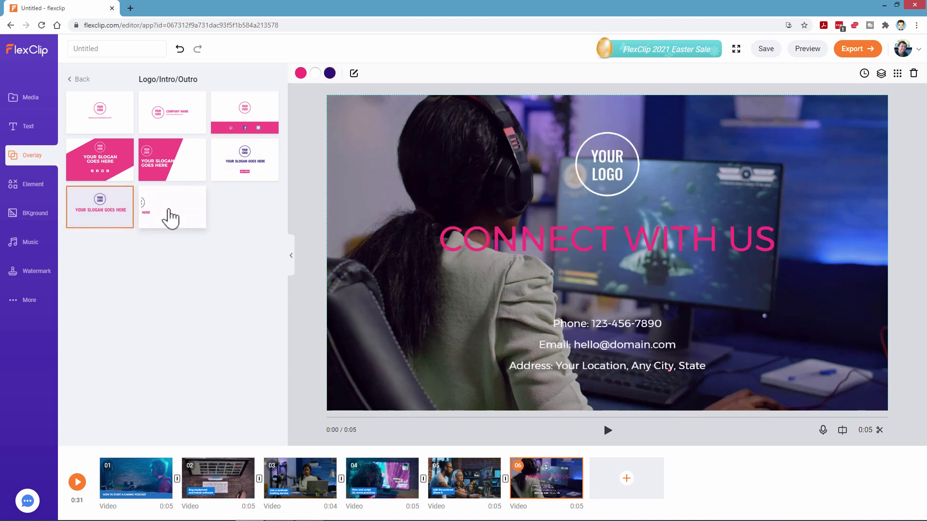
pyautogui.click(168, 216)
pyautogui.click(123, 166)
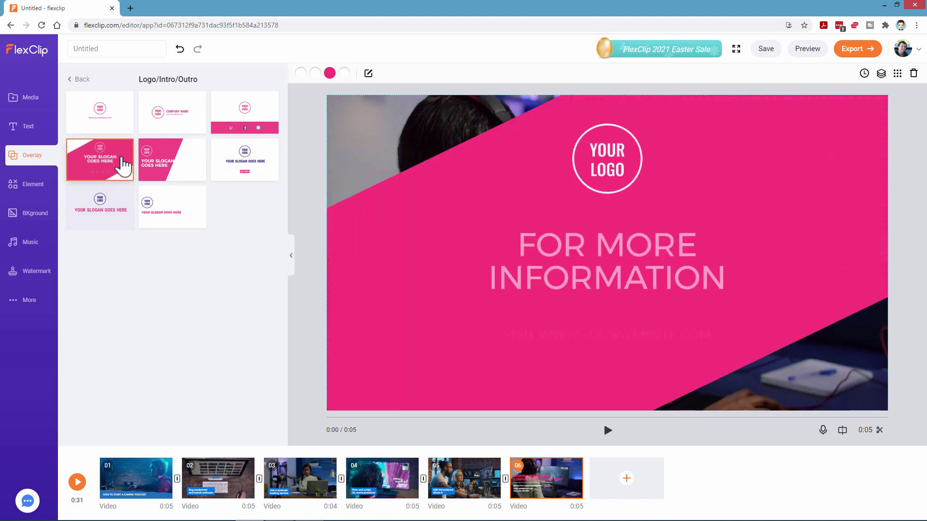
pyautogui.click(260, 116)
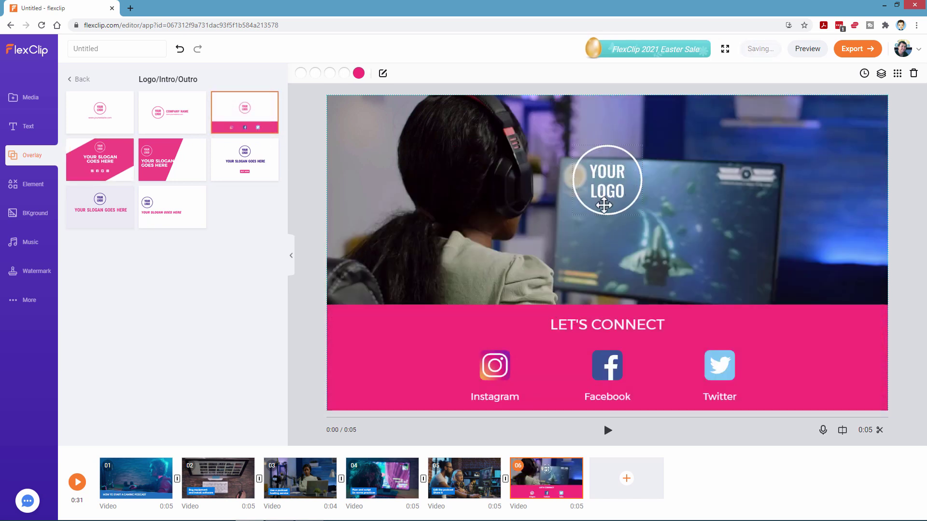
# Select the outro's pink LET'S CONNECT bar for recolouring
pyautogui.click(615, 182)
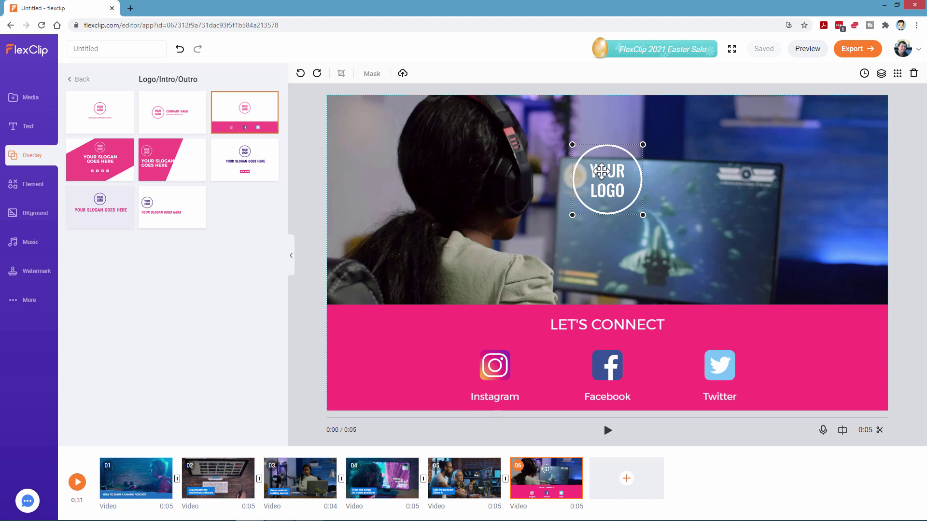
pyautogui.click(432, 335)
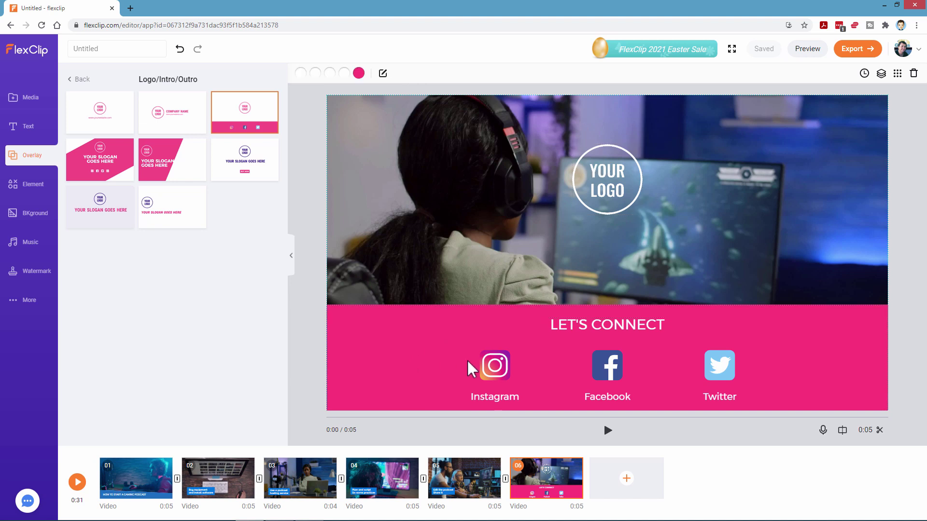
pyautogui.click(359, 74)
# Turn the LET'S CONNECT bar blue and close the colour palette
pyautogui.click(318, 178)
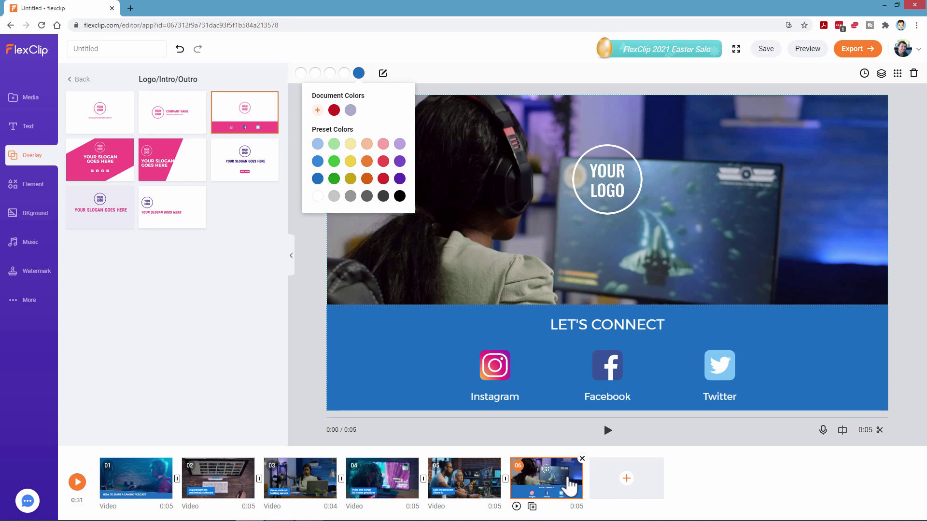
pyautogui.click(187, 390)
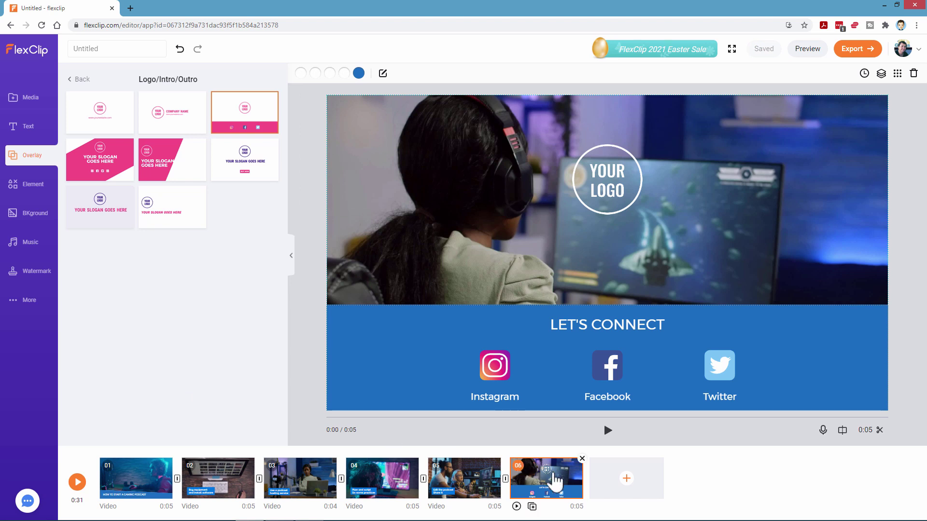
# Browse the full arrow collection in the Elements library
pyautogui.click(30, 186)
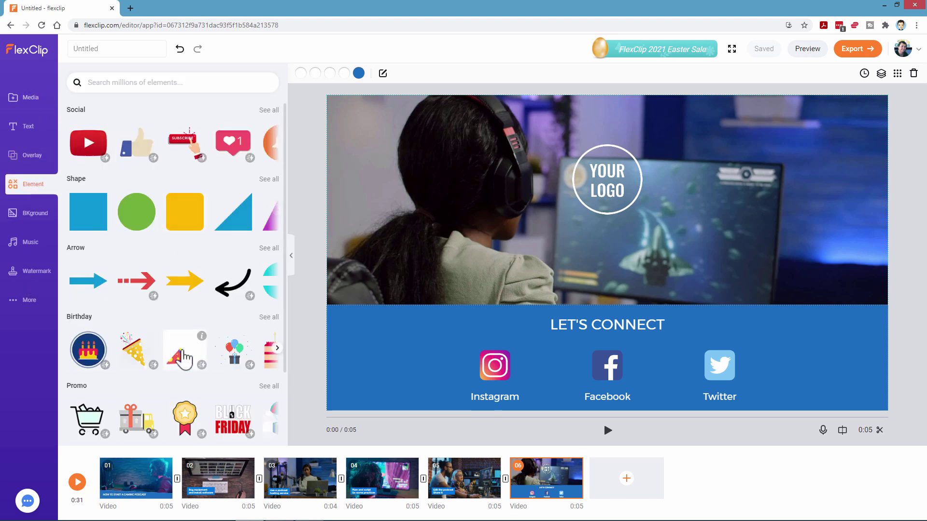
pyautogui.click(280, 284)
pyautogui.click(277, 287)
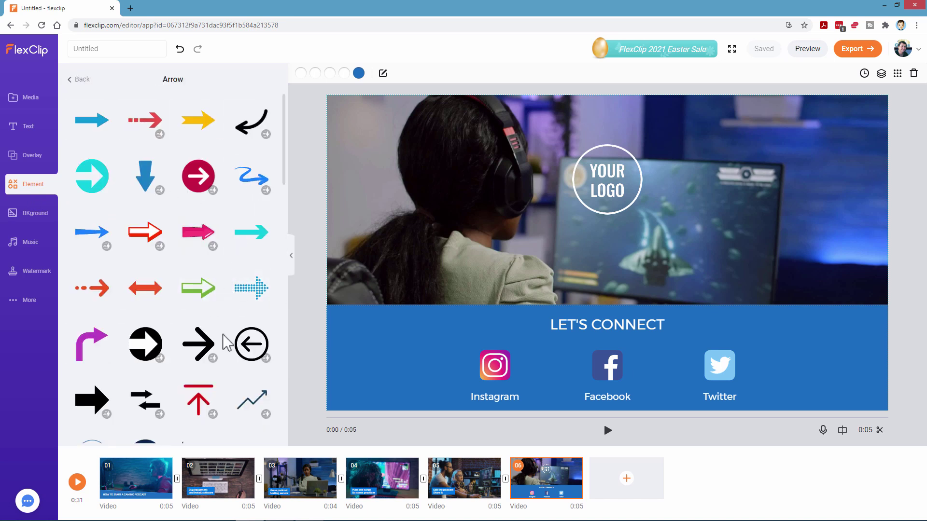
pyautogui.scroll(-6, 224, 340)
pyautogui.scroll(-4, 226, 328)
pyautogui.scroll(10, 231, 327)
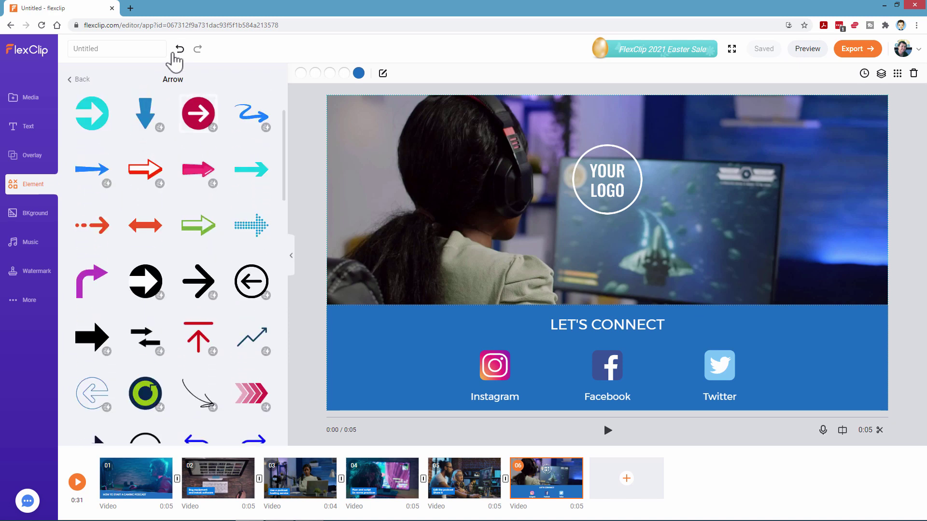
pyautogui.click(78, 79)
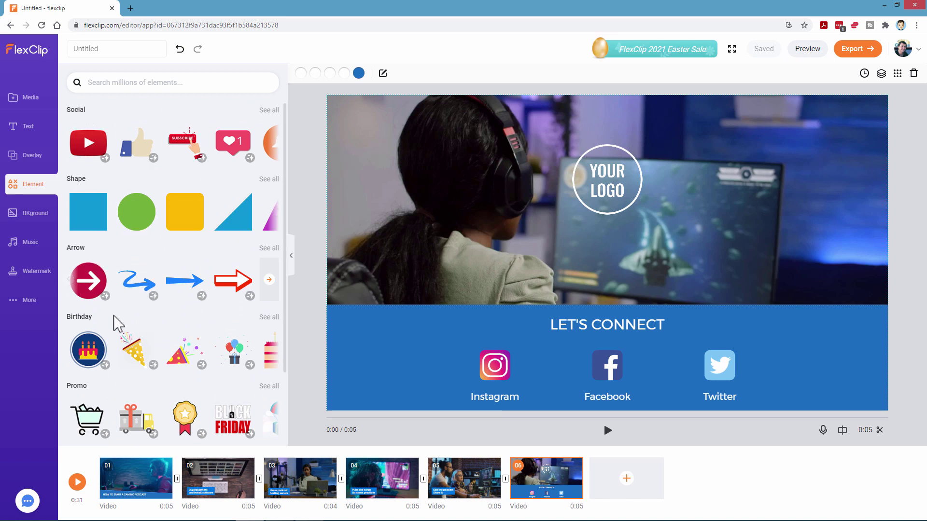
# Look through all social media elements, then bring up the background library
pyautogui.scroll(-2, 289, 358)
pyautogui.scroll(2, 222, 338)
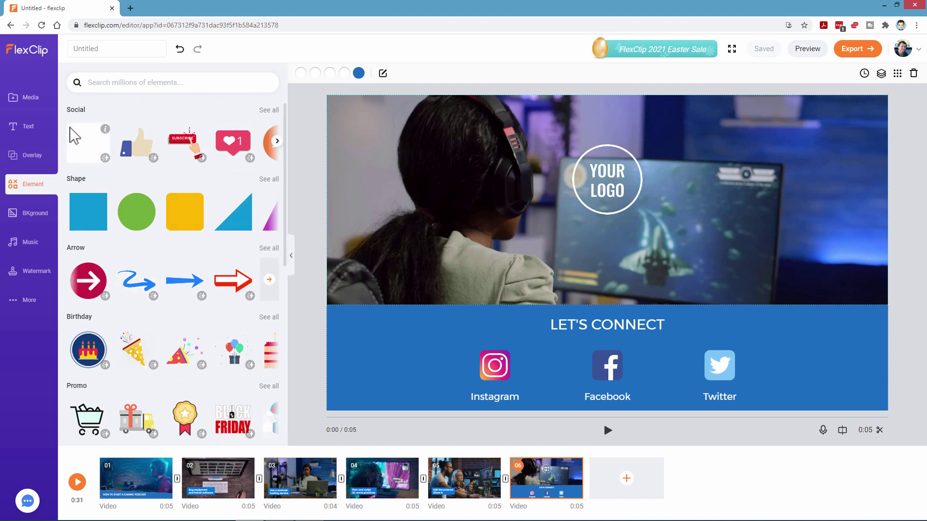
pyautogui.click(267, 110)
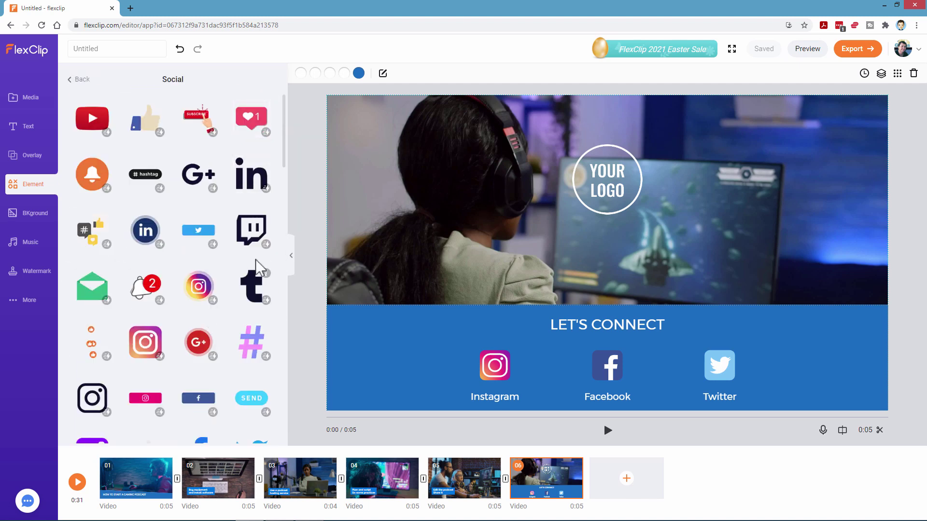
pyautogui.click(82, 79)
pyautogui.click(37, 214)
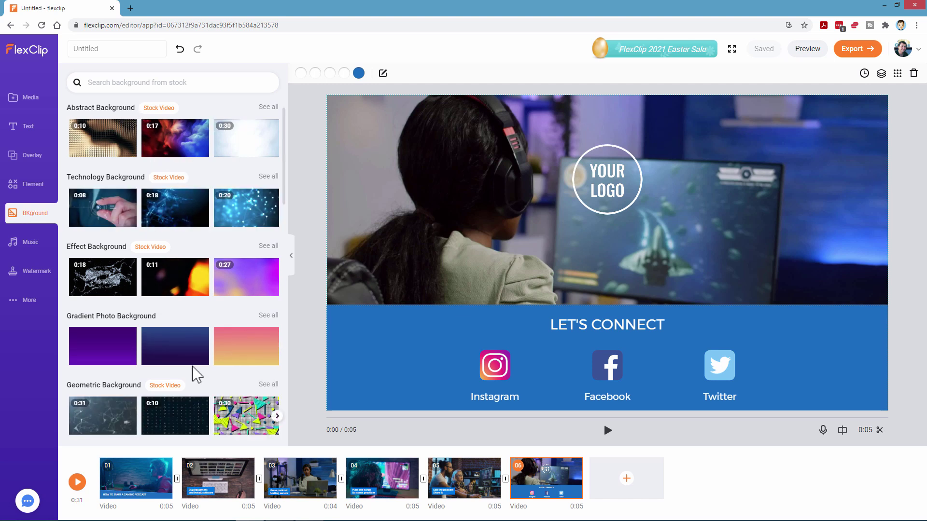
# Open Music to show Urban Takedown.wav at volume 80, 2.5s fade-out, with loop on
pyautogui.scroll(-1, 229, 353)
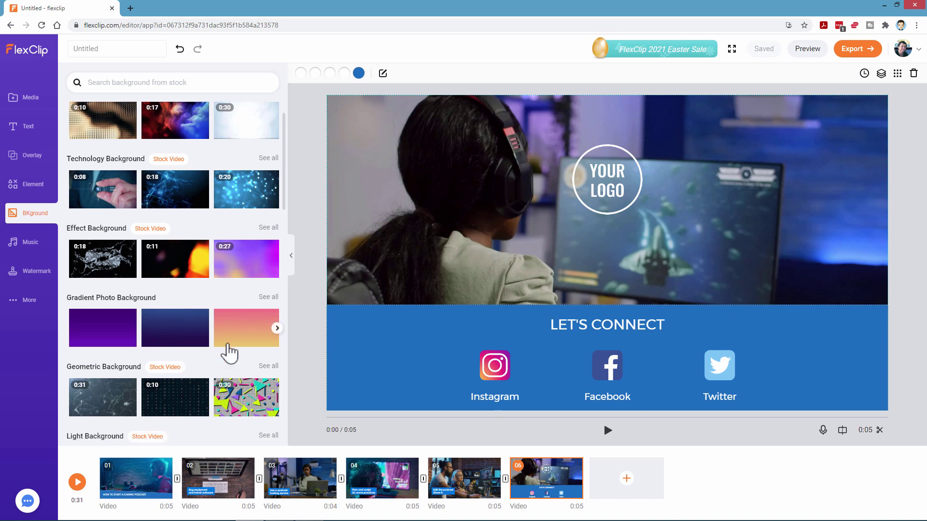
pyautogui.scroll(-6, 229, 352)
pyautogui.scroll(-3, 191, 257)
pyautogui.scroll(-1, 155, 274)
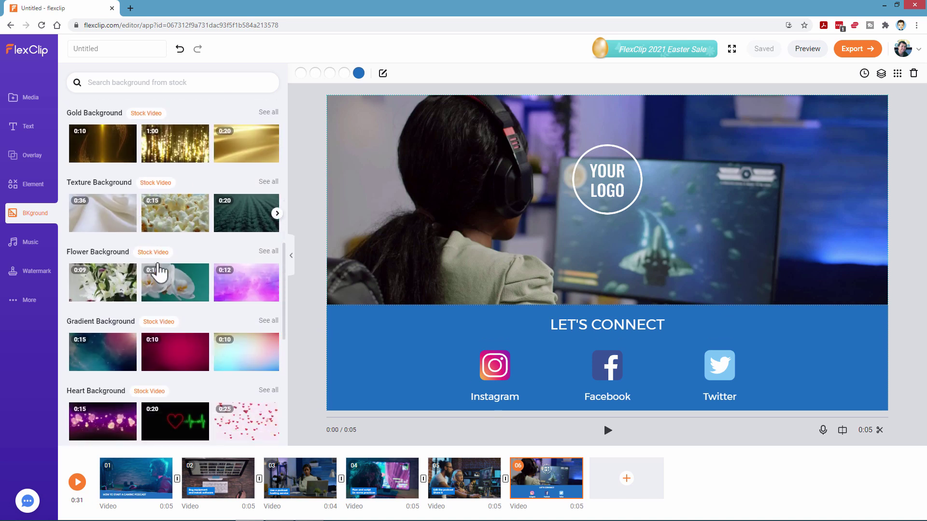
pyautogui.scroll(-3, 159, 273)
pyautogui.scroll(9, 278, 275)
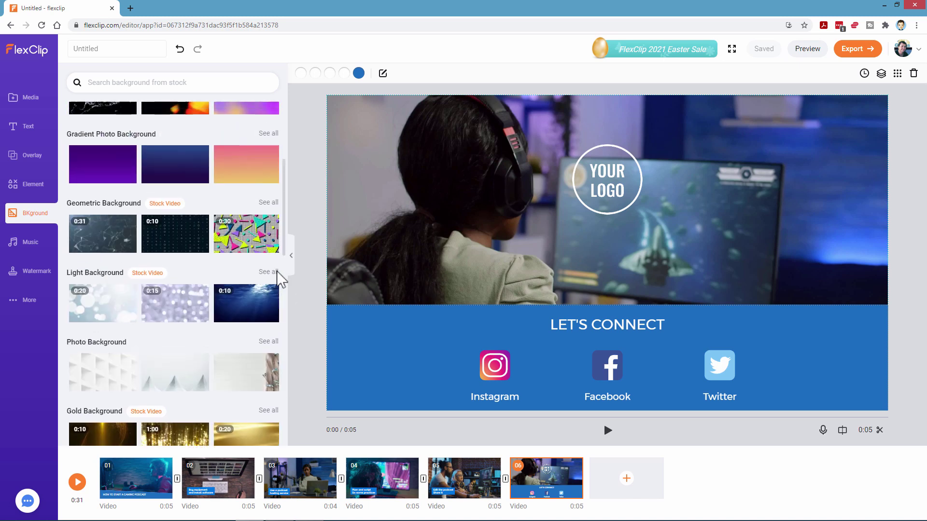
pyautogui.click(30, 247)
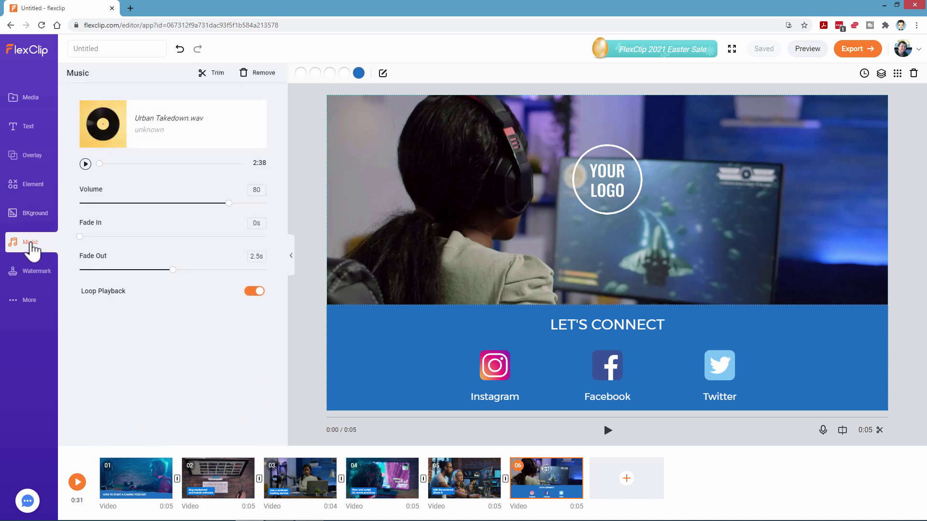
pyautogui.moveTo(154, 140)
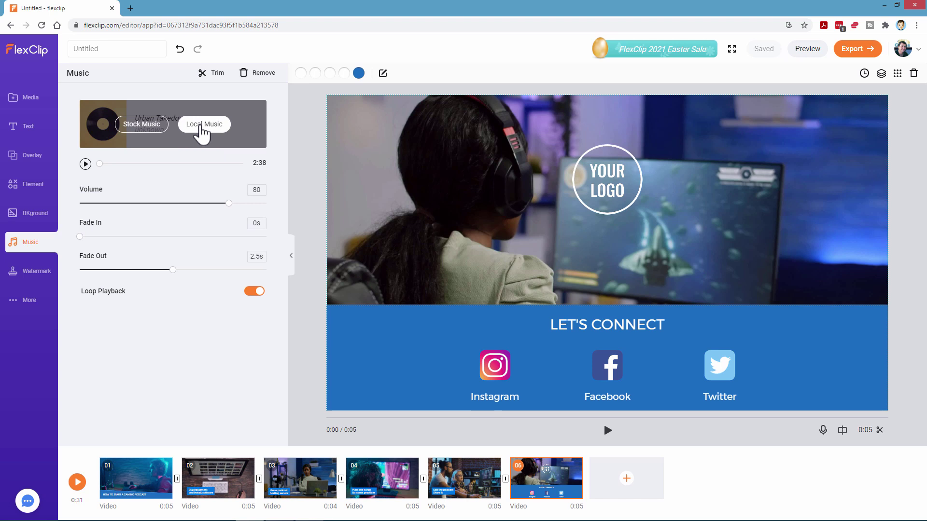
pyautogui.click(138, 128)
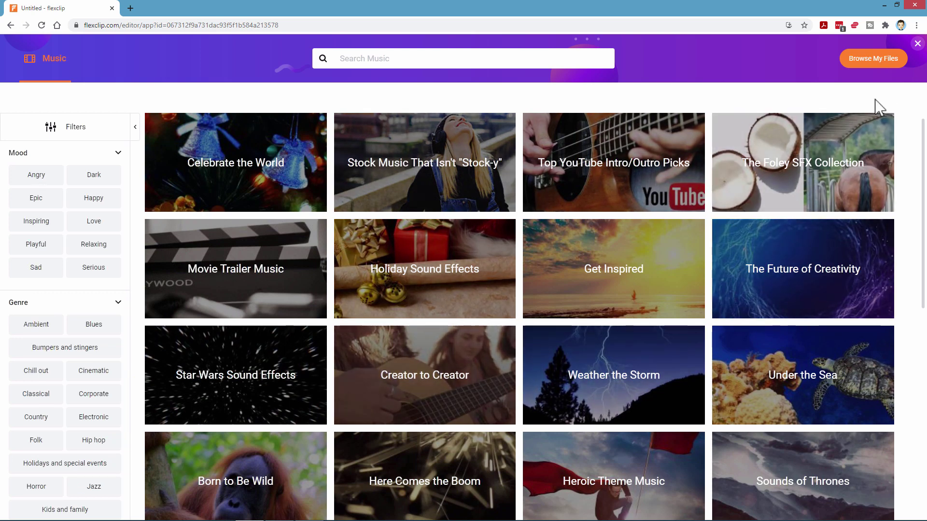
pyautogui.click(917, 46)
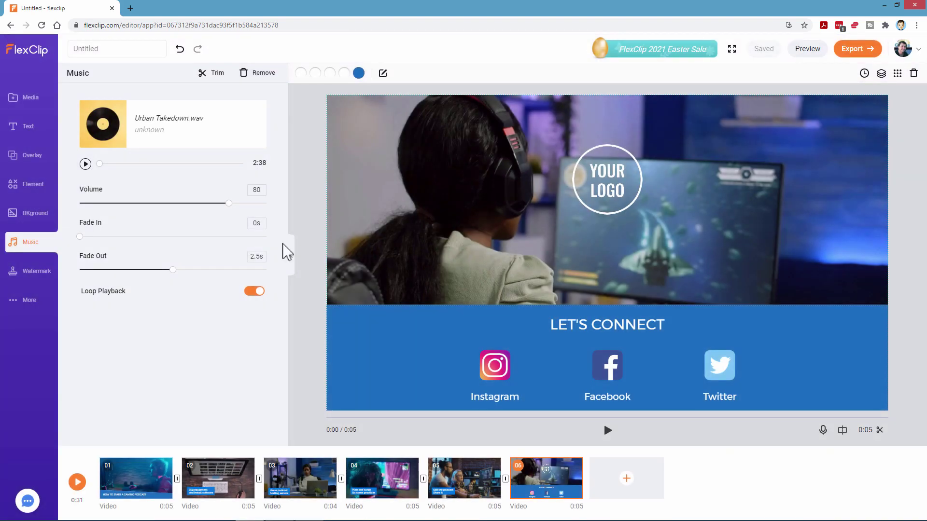
pyautogui.click(33, 272)
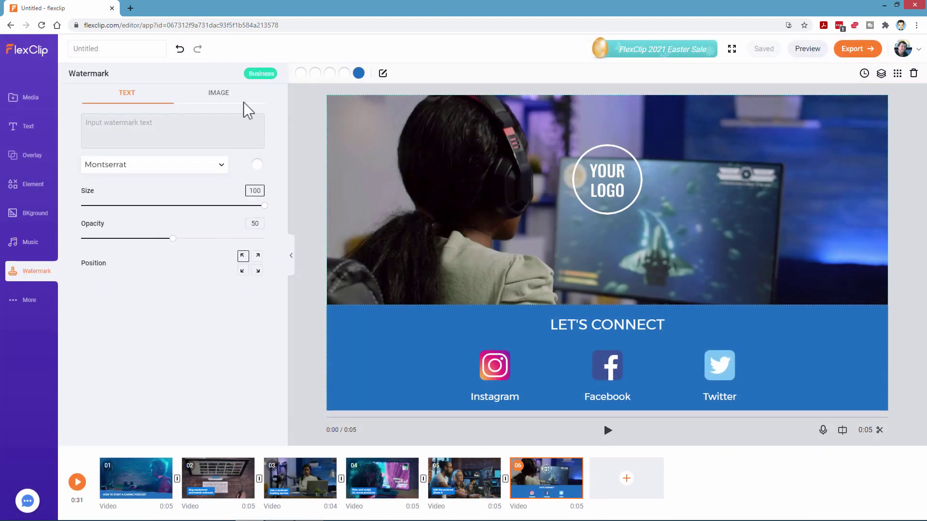
# Switch to an image watermark, show Media, and preview the full 31-second video to the outro
pyautogui.click(224, 94)
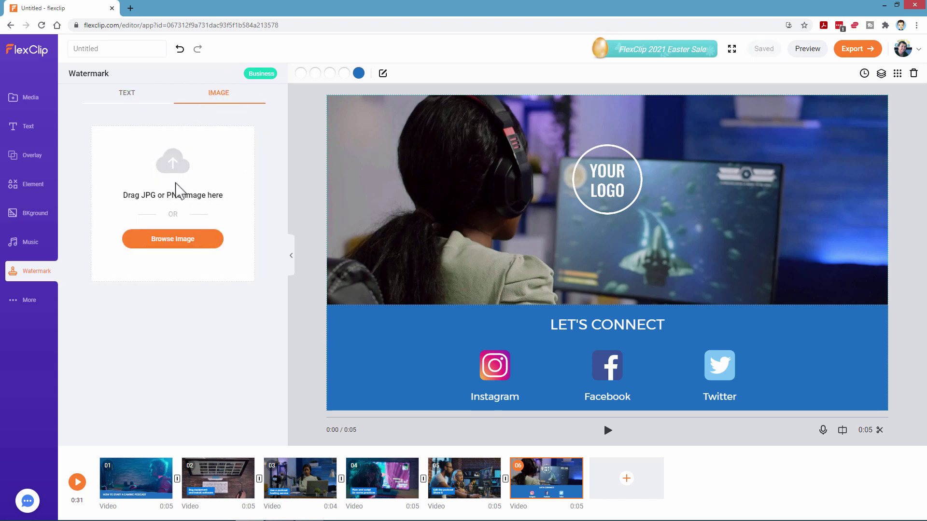
pyautogui.click(28, 99)
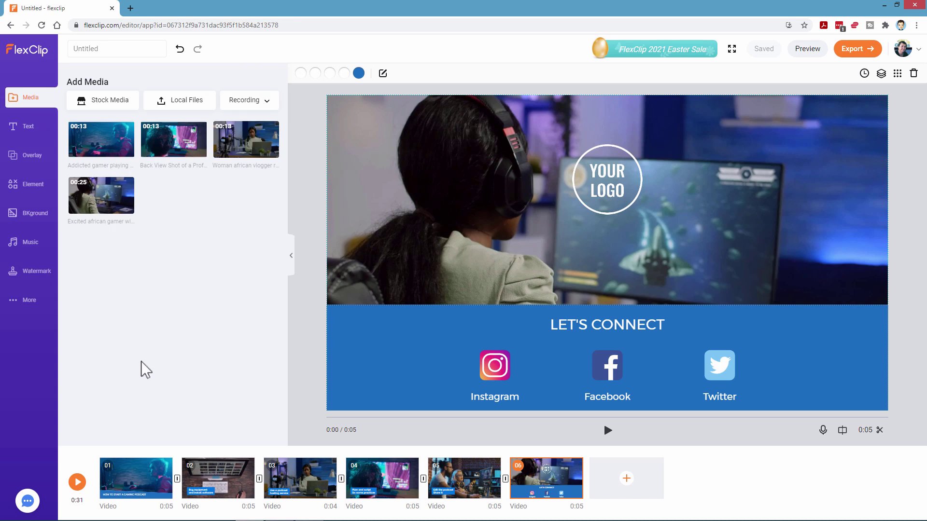
pyautogui.click(77, 482)
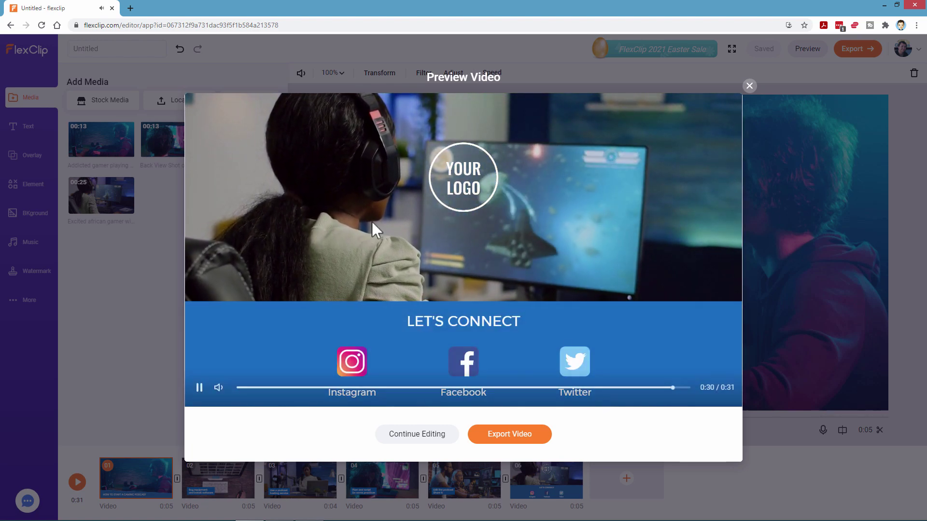
pyautogui.click(749, 86)
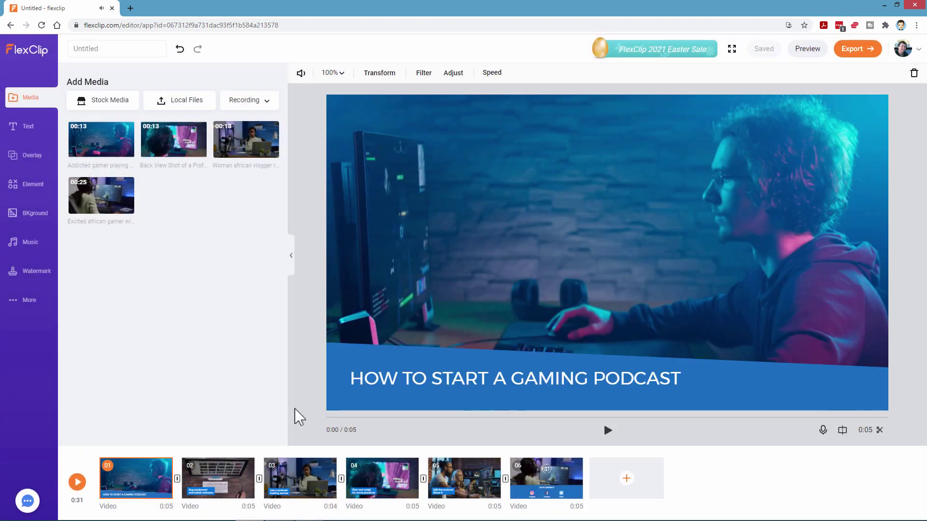
# Join clips 01 and 02 with a Wipe Left transition and preview the 30-second result
pyautogui.click(145, 470)
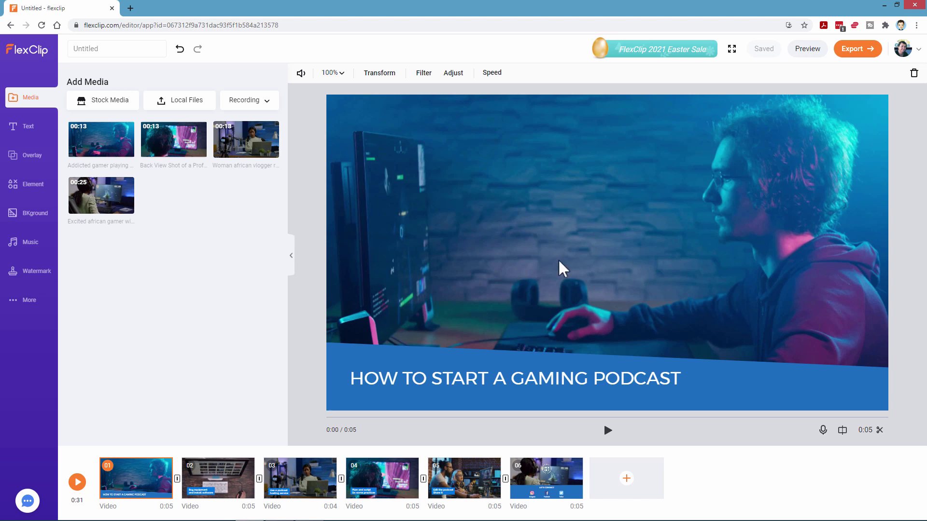
pyautogui.click(177, 479)
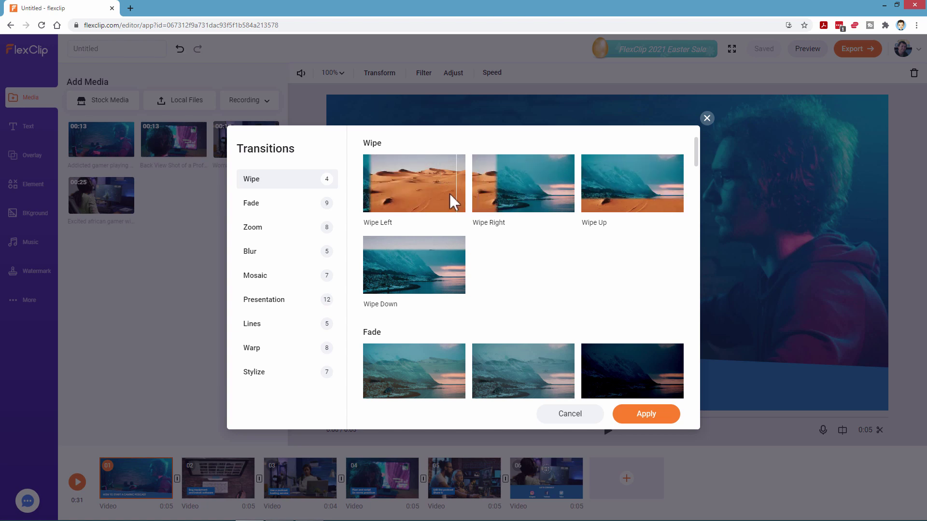
pyautogui.click(419, 193)
pyautogui.click(647, 414)
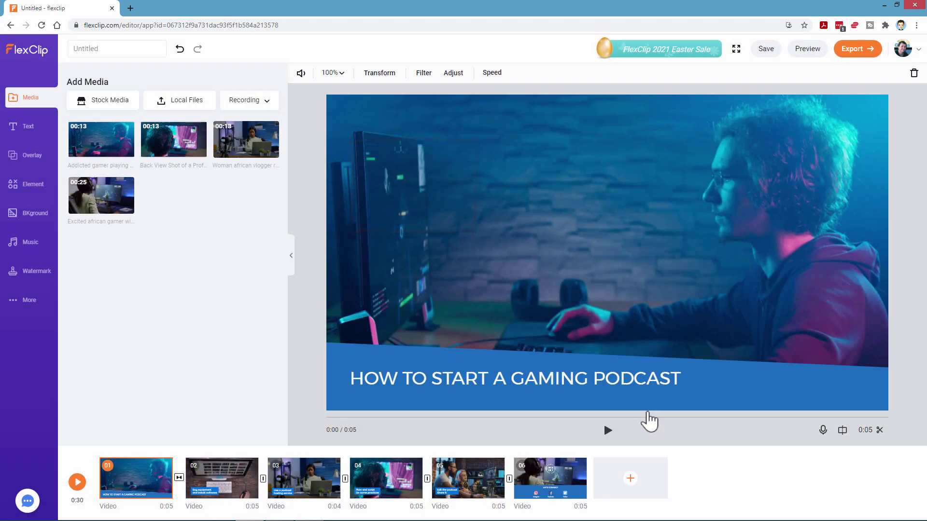
pyautogui.click(77, 482)
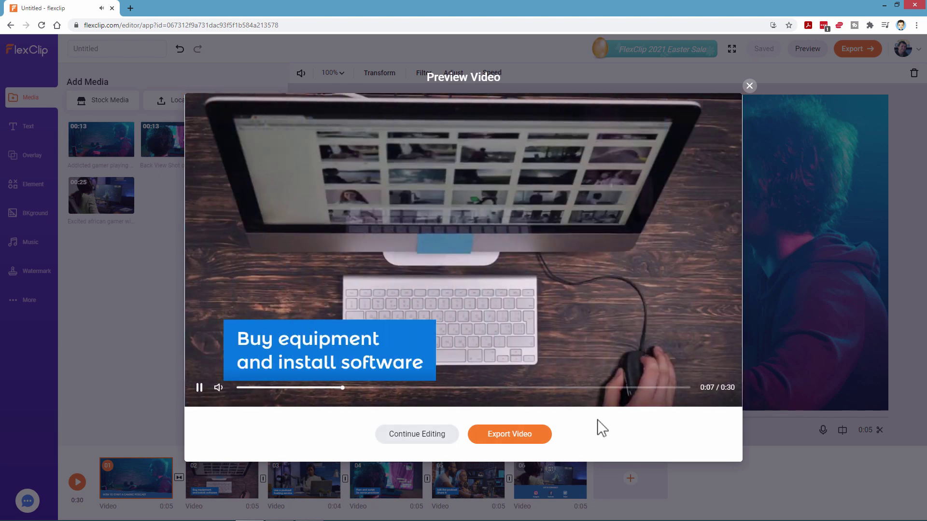
# Replace the clip 1–2 transition with Mosaic Square Swire, then preview the 30-second video
pyautogui.click(750, 86)
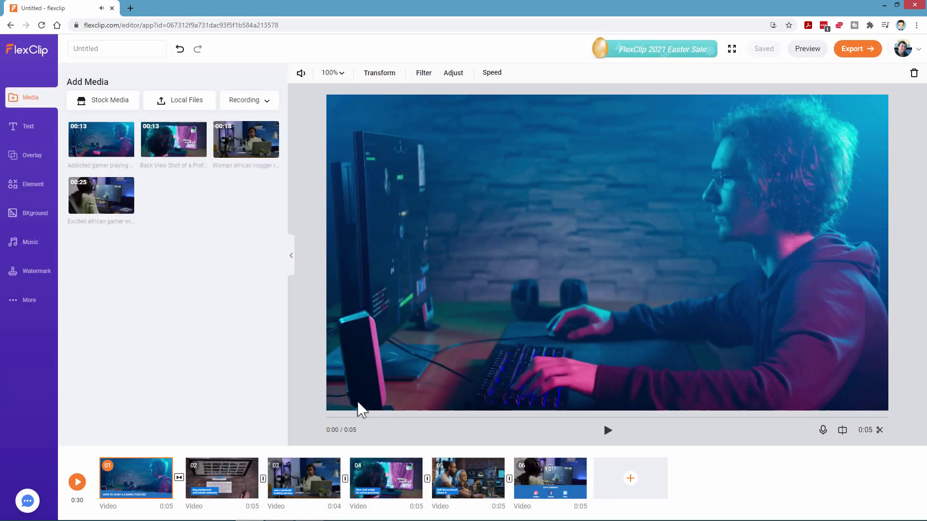
pyautogui.moveTo(179, 479)
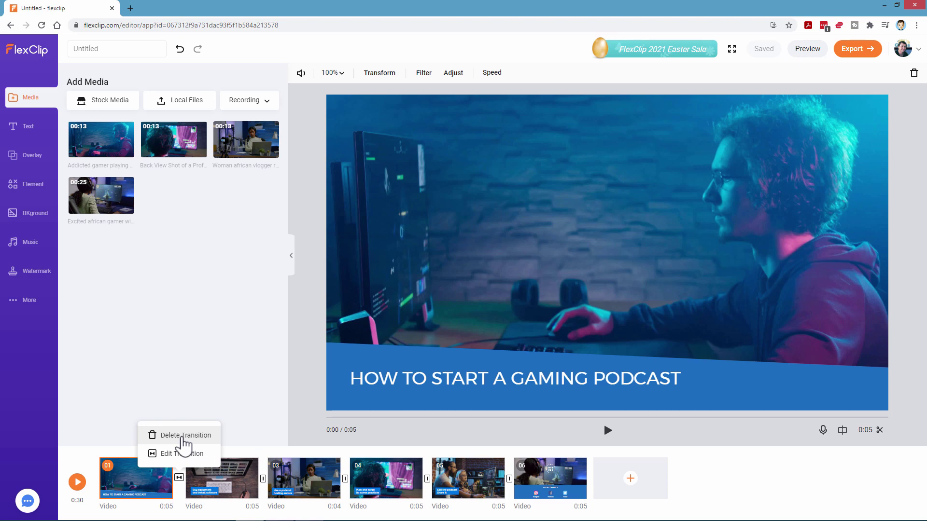
pyautogui.click(176, 454)
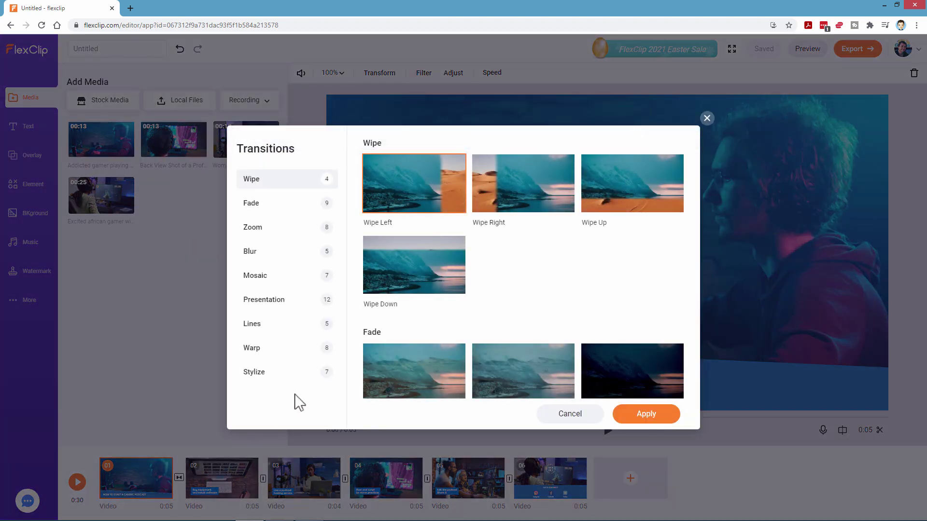
pyautogui.click(260, 283)
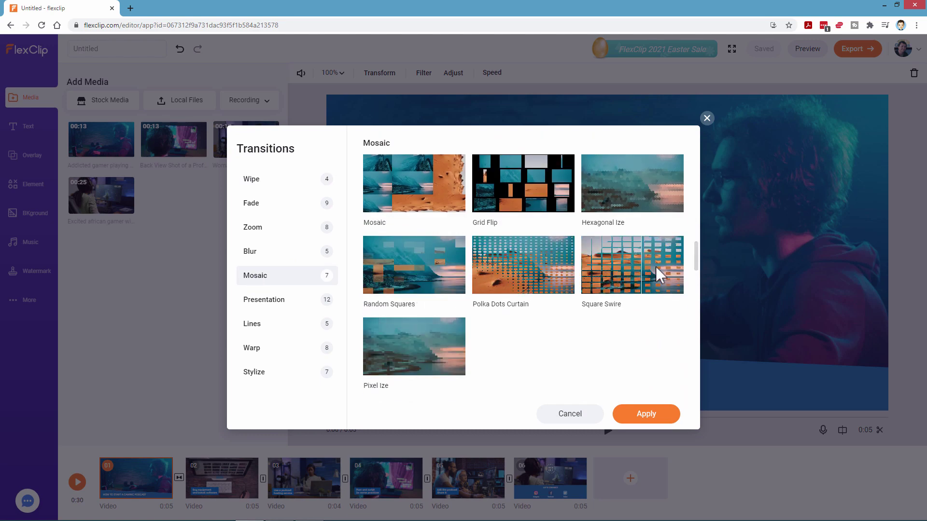
pyautogui.click(627, 264)
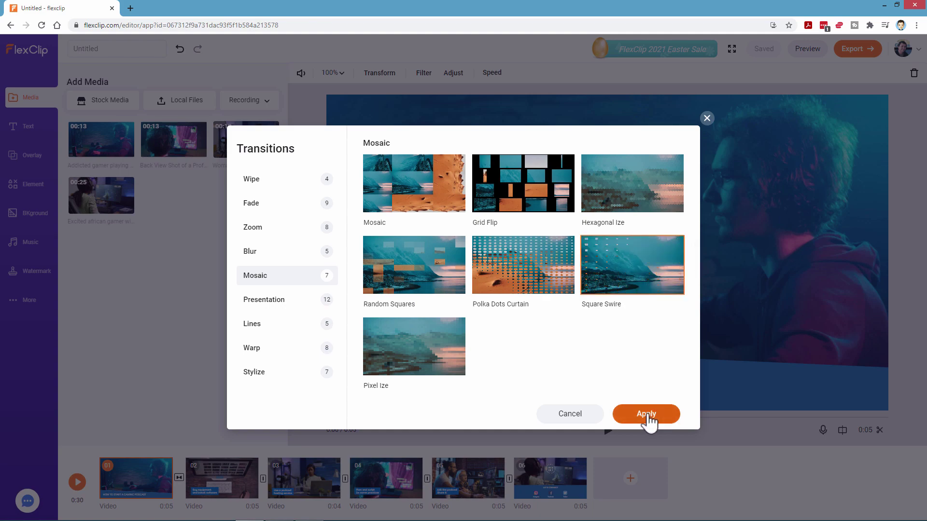
pyautogui.click(646, 415)
pyautogui.click(76, 482)
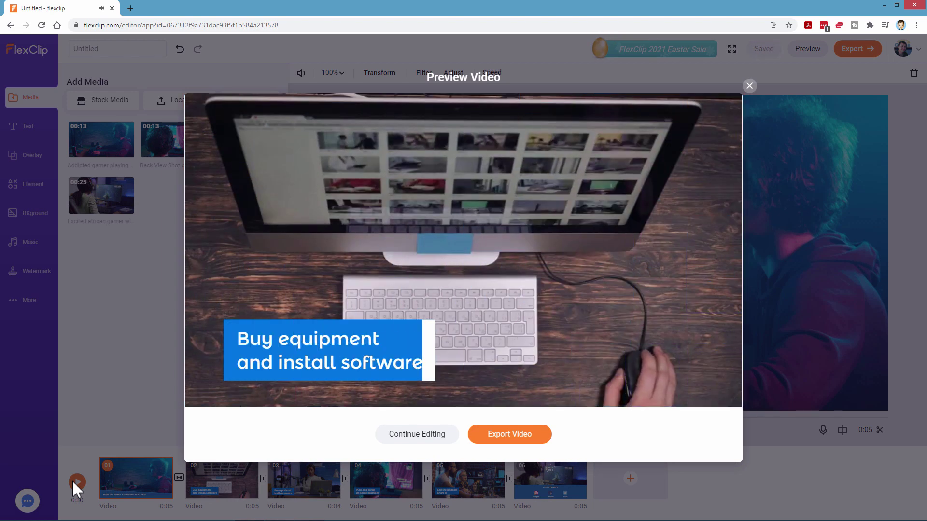
pyautogui.press('Escape')
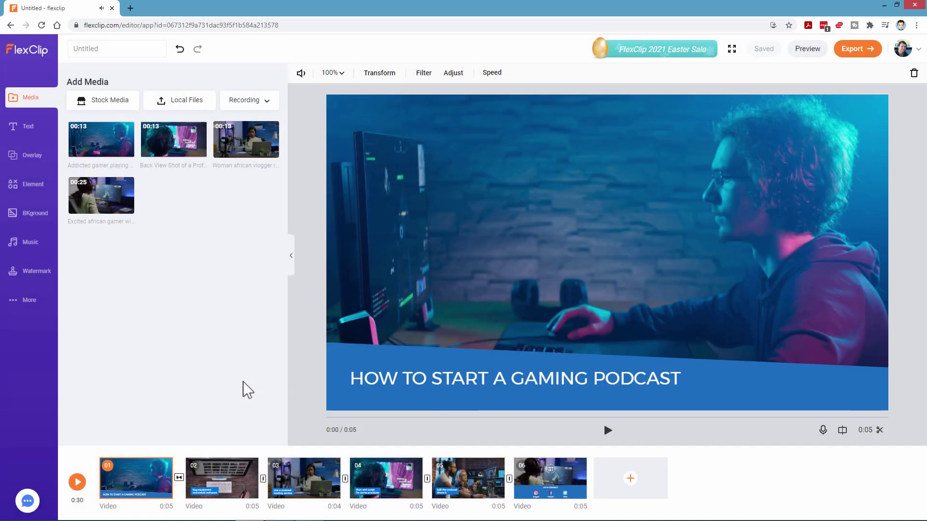
# Apply Mosaic Square Swire between clips 02 and 03, shortening the video to 29 seconds
pyautogui.click(262, 478)
pyautogui.click(263, 278)
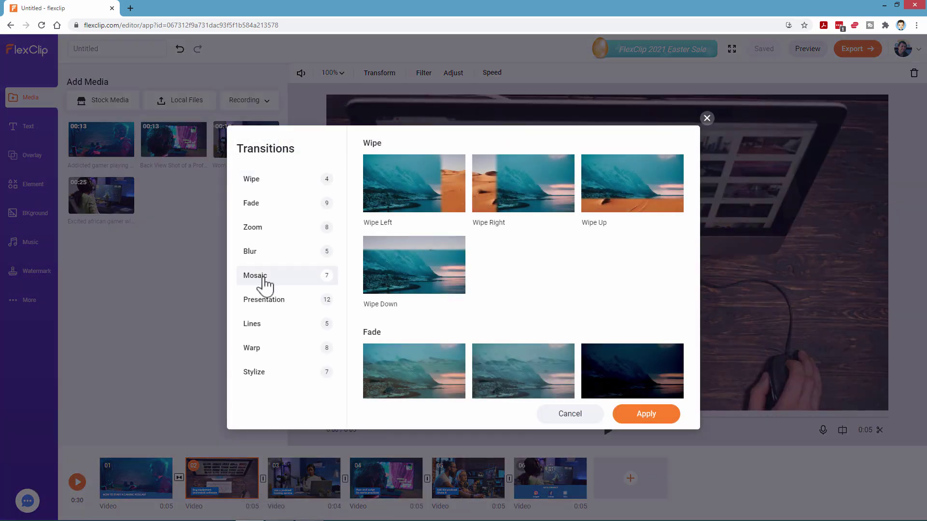
pyautogui.scroll(-1, 434, 285)
pyautogui.click(634, 271)
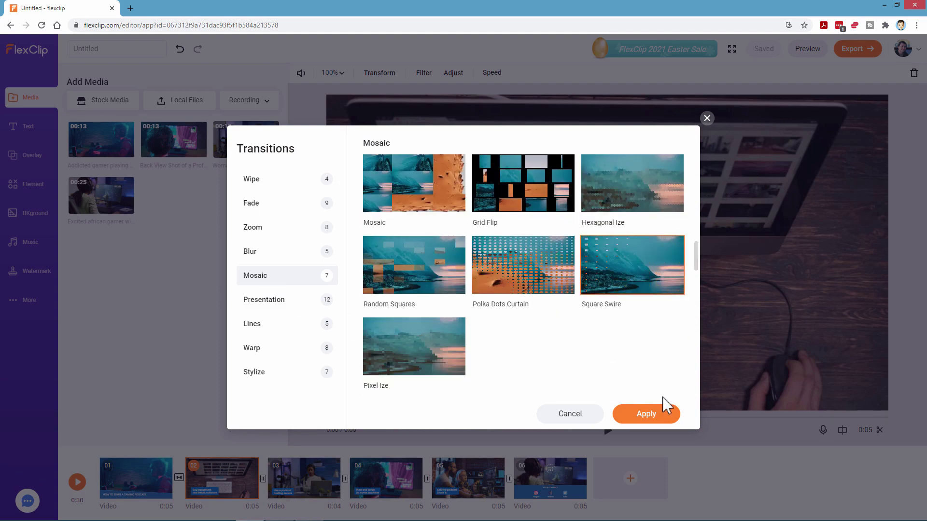
pyautogui.click(646, 414)
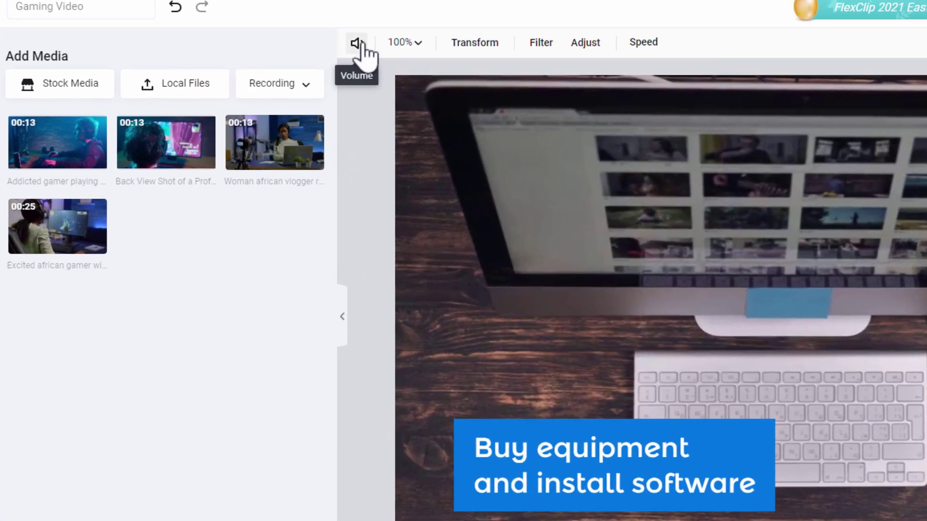
# Review the Buy equipment clip's zoom, Transform and Filter options, then go to Adjust
pyautogui.click(418, 44)
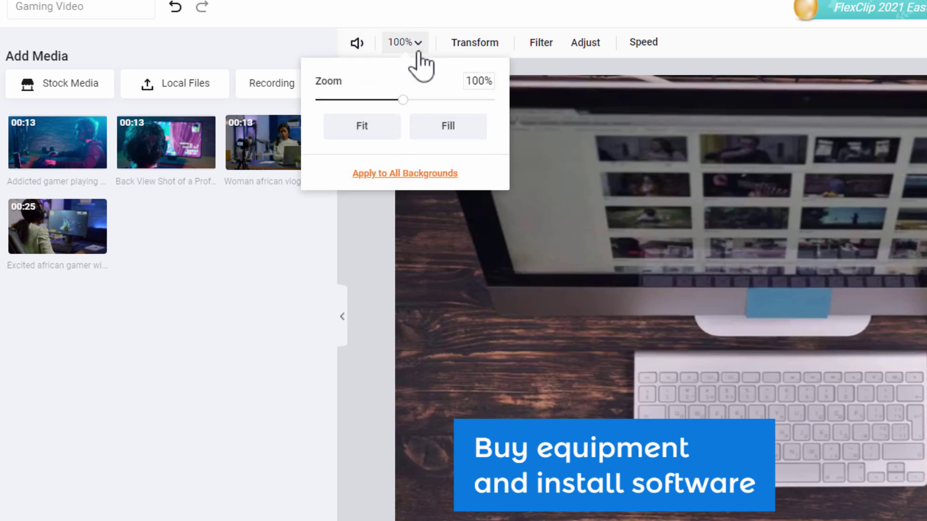
pyautogui.click(481, 48)
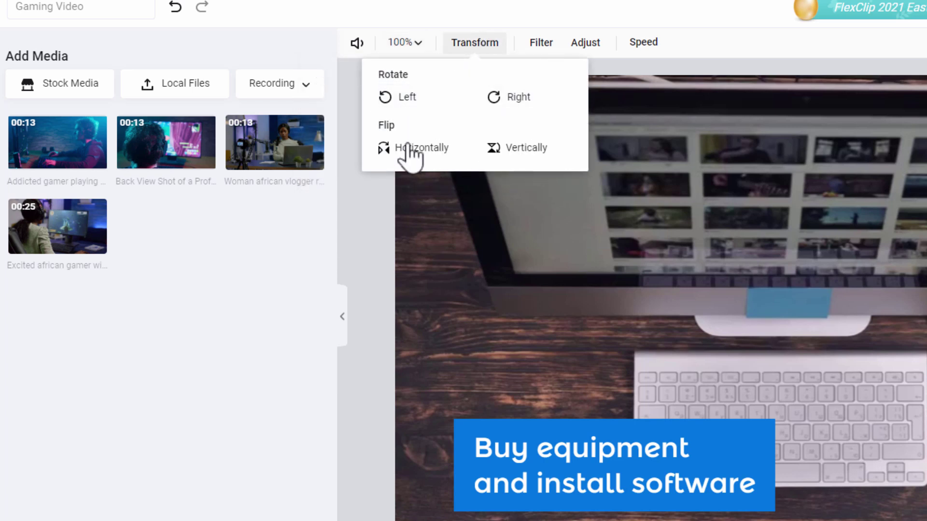
pyautogui.click(542, 44)
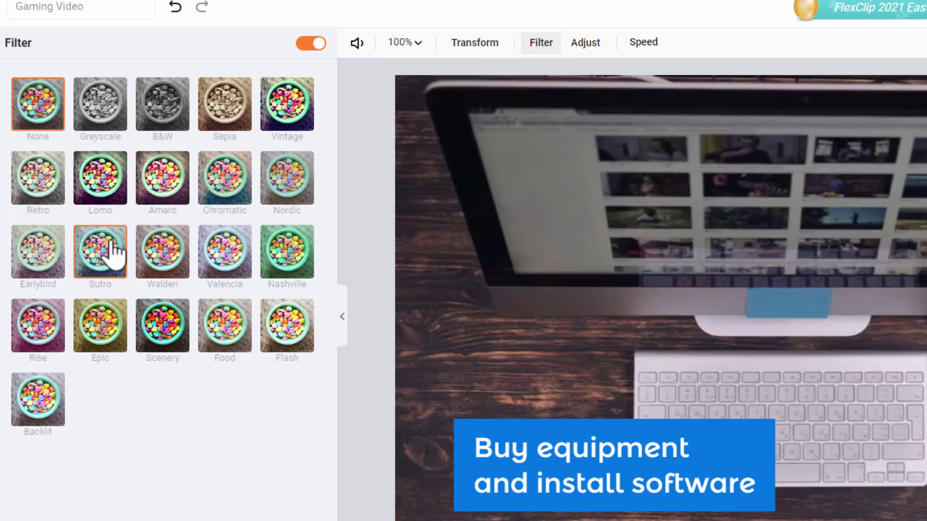
pyautogui.click(588, 44)
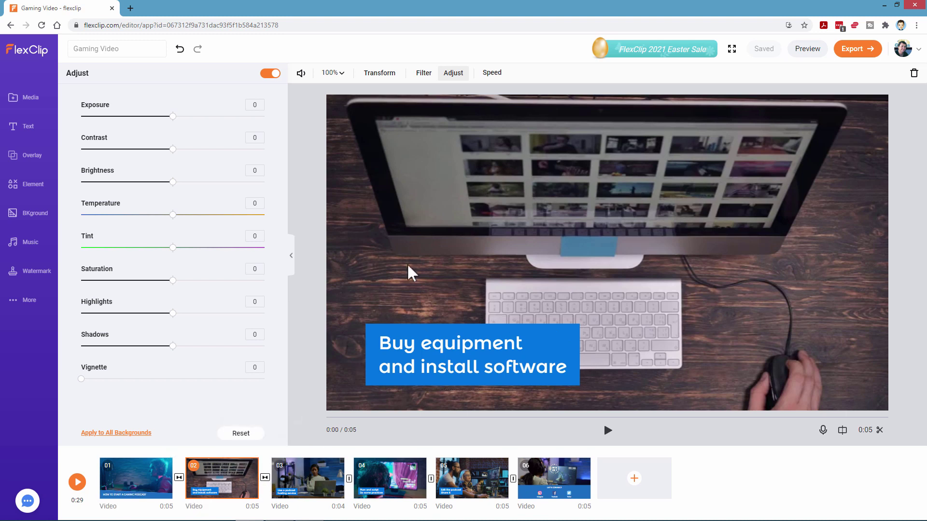
# Set the Buy equipment clip's Temperature to -29 and Tint to 25
pyautogui.moveTo(173, 214); pyautogui.dragTo(146, 221)
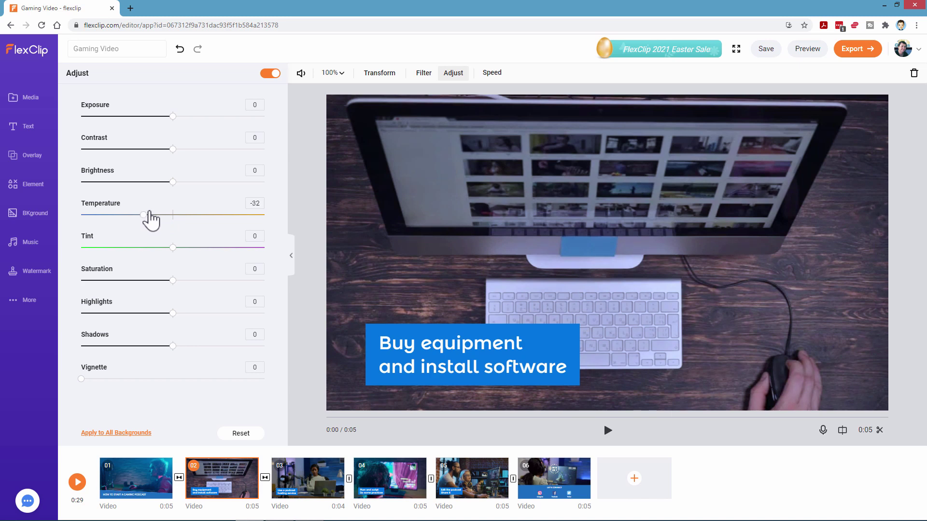
pyautogui.moveTo(173, 248); pyautogui.dragTo(202, 247)
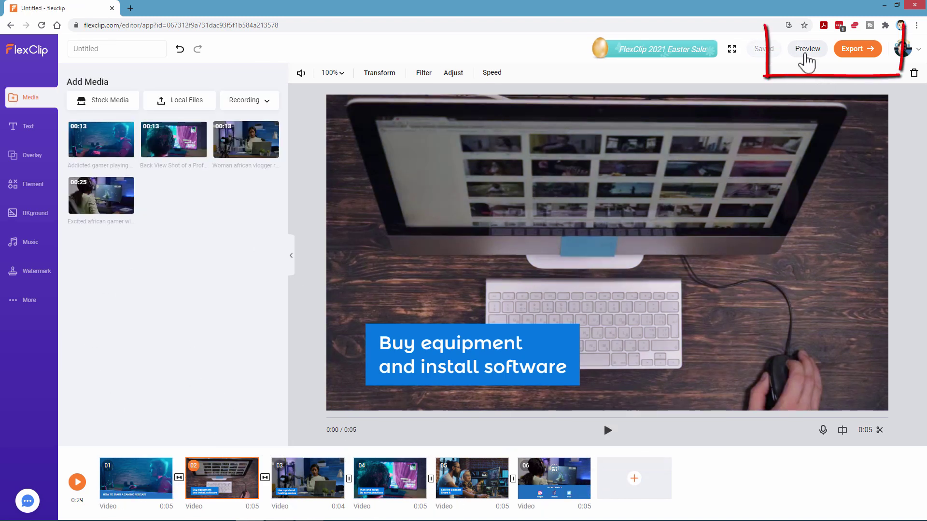
# Export at 1080p with Video Name 'Gaming Video' and the creator's name entered
pyautogui.click(853, 49)
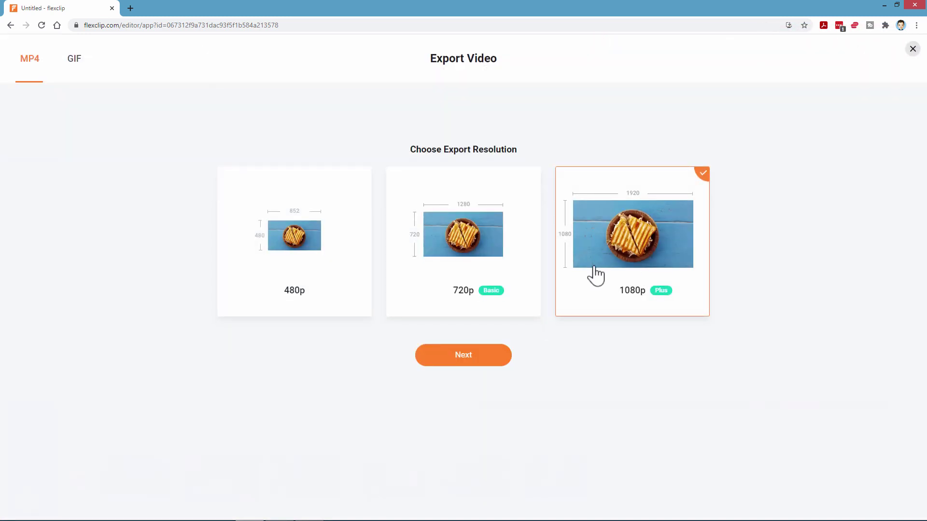
pyautogui.click(479, 361)
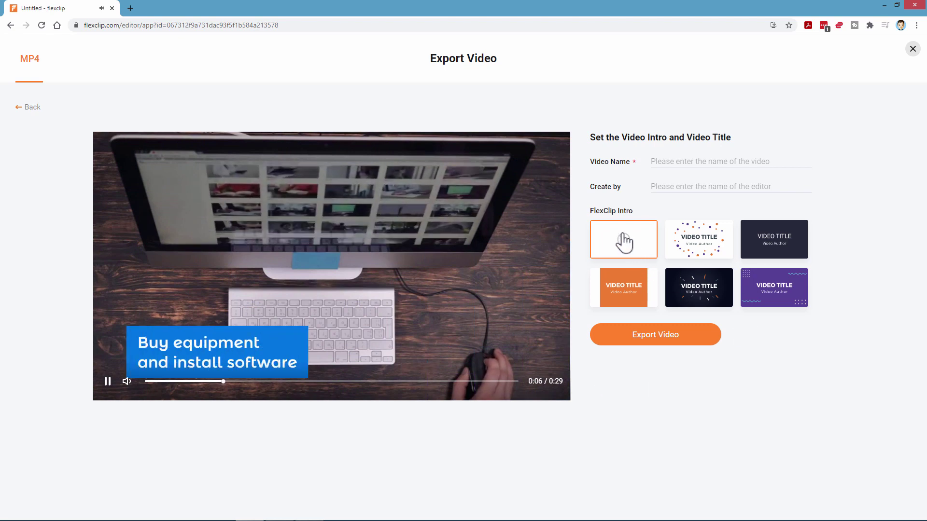
pyautogui.click(682, 161)
pyautogui.write('G')
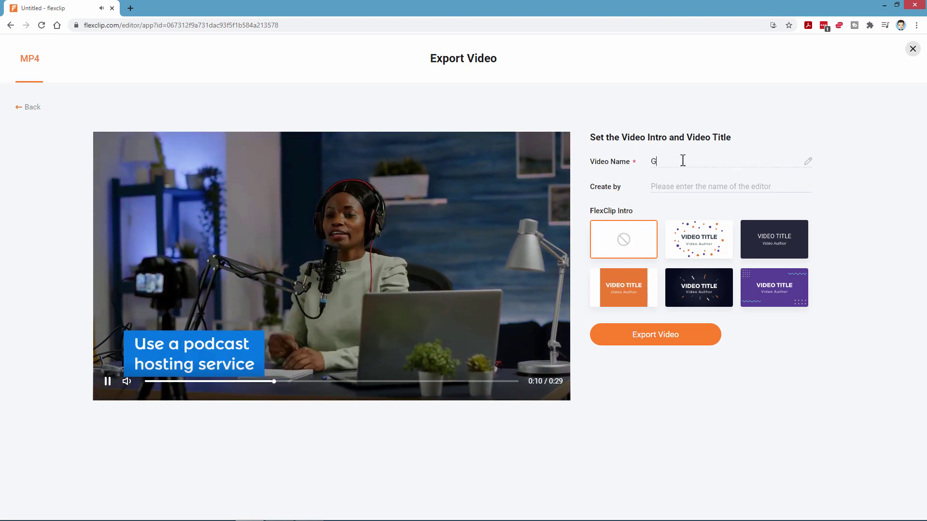
pyautogui.write('aming Video')
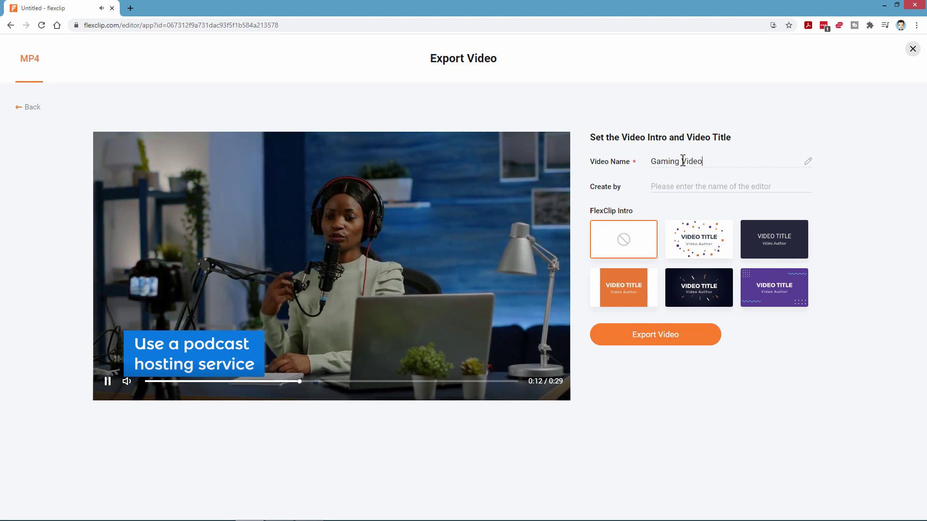
pyautogui.click(711, 186)
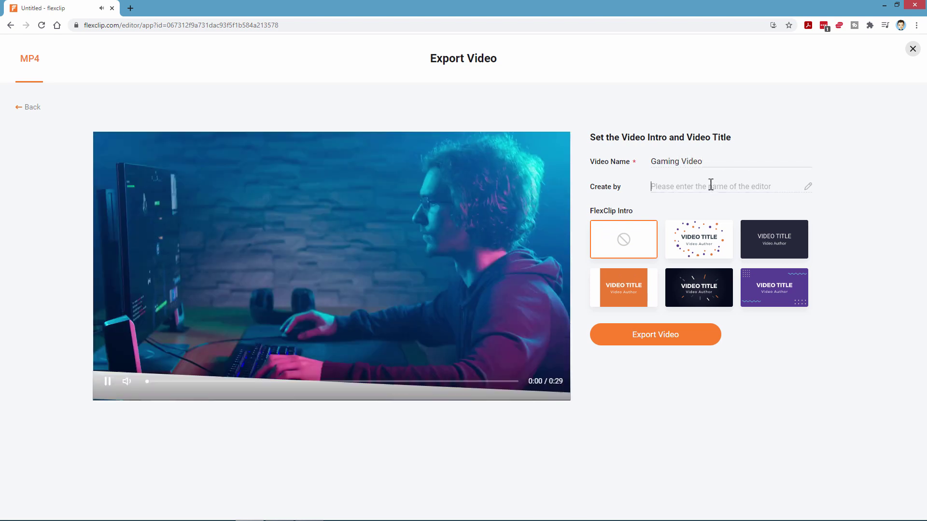
pyautogui.write('George')
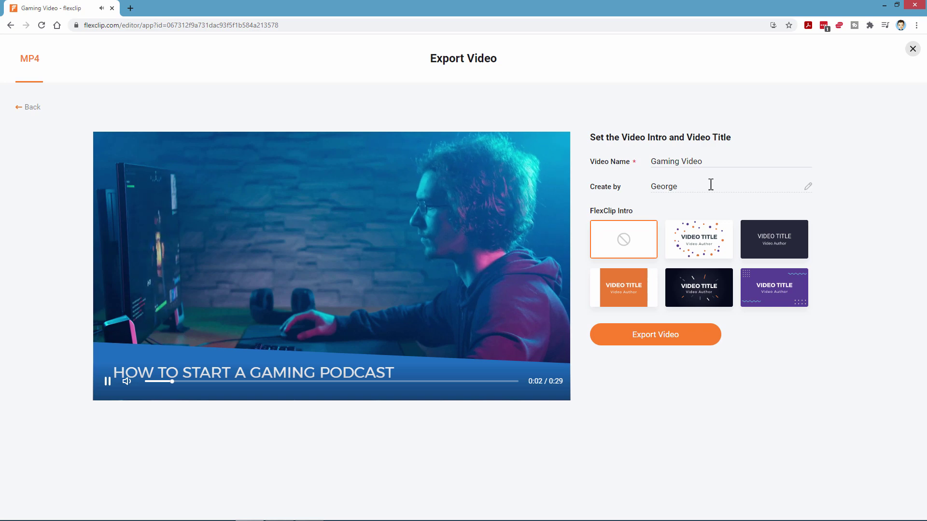
pyautogui.click(645, 337)
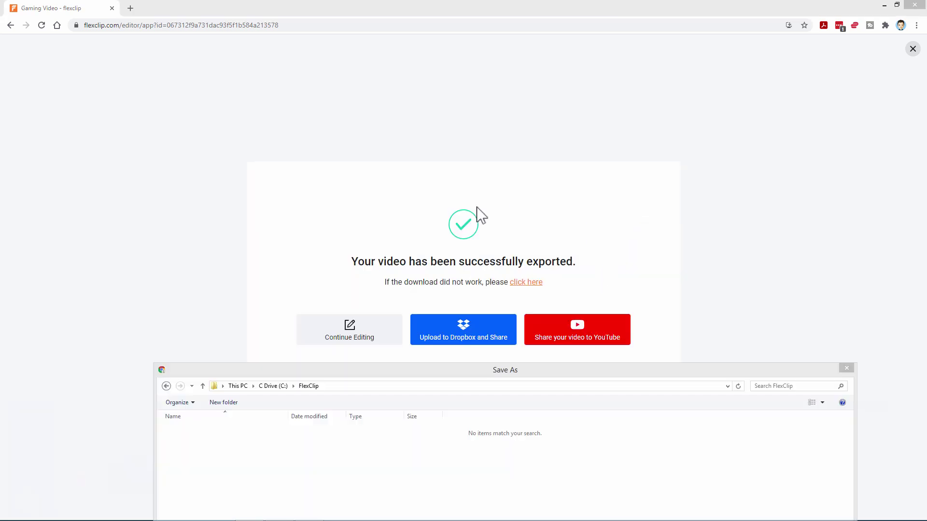
# Save 'Gaming Video - Made with FlexClip.mp4' into the C: FlexClip folder
pyautogui.moveTo(529, 181); pyautogui.dragTo(513, 95)
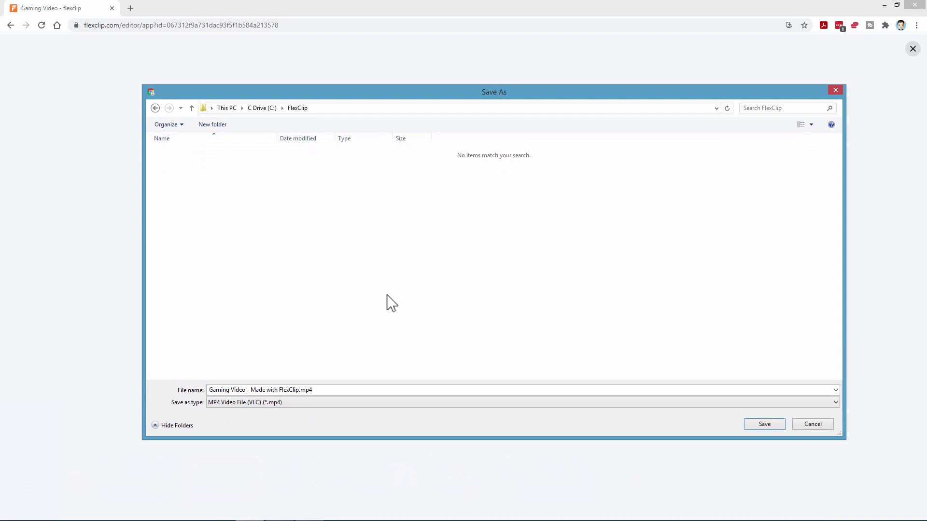
pyautogui.tripleClick(220, 391)
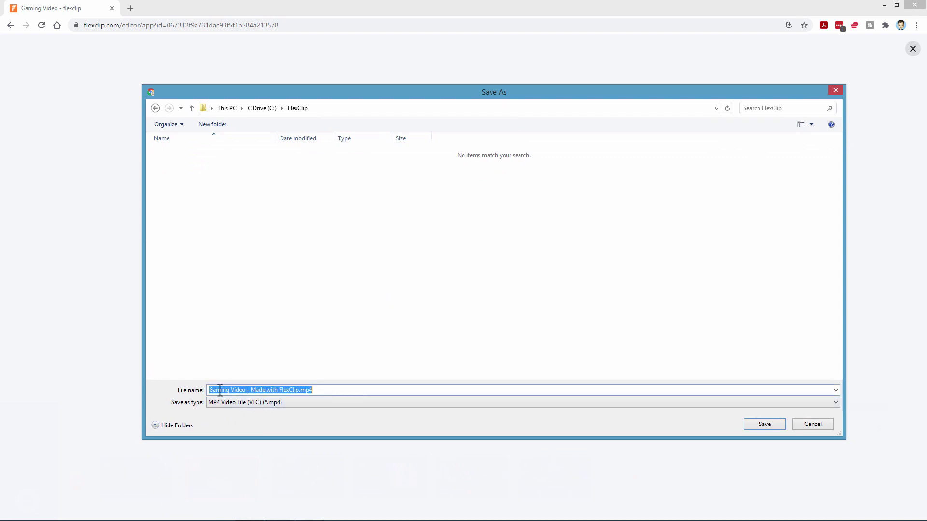
pyautogui.click(246, 390)
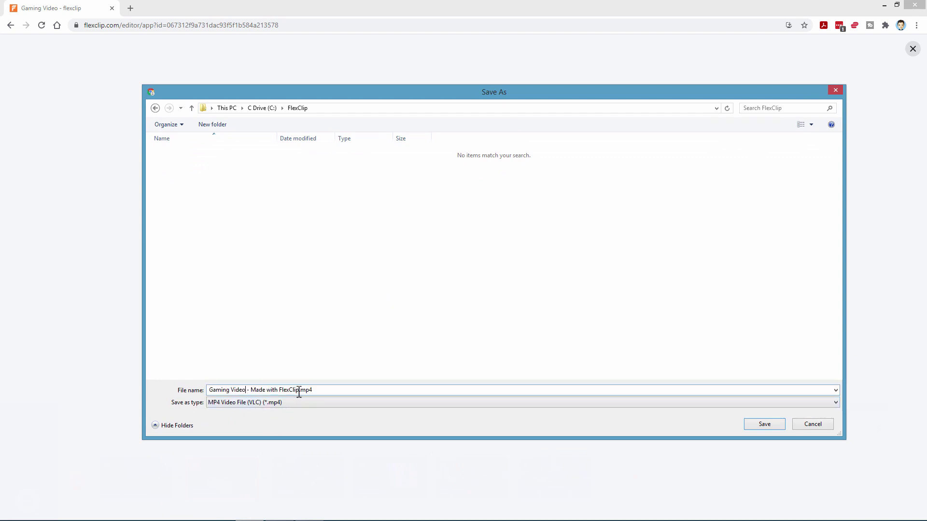
pyautogui.moveTo(207, 391); pyautogui.dragTo(366, 390)
pyautogui.click(354, 391)
pyautogui.click(772, 424)
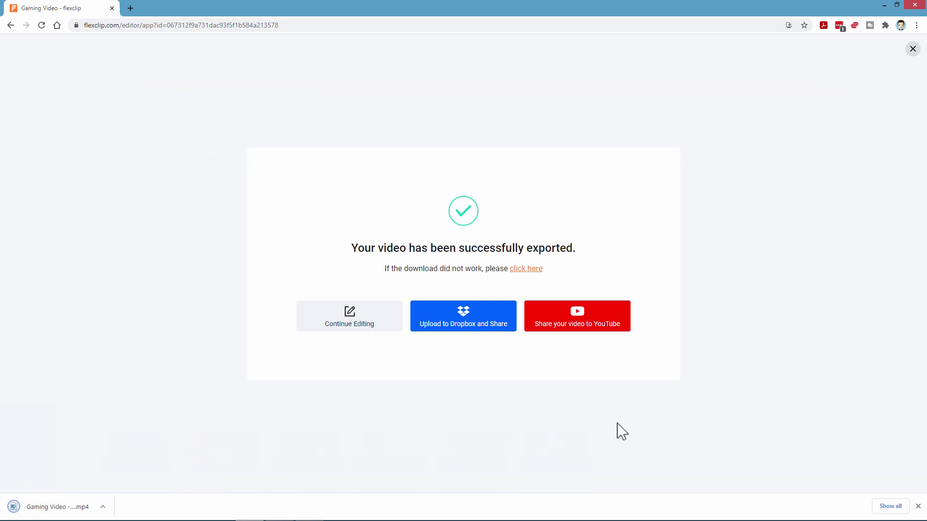
# Dismiss Chrome's download bar and close the export-success page to reach the 29-second project
pyautogui.click(919, 507)
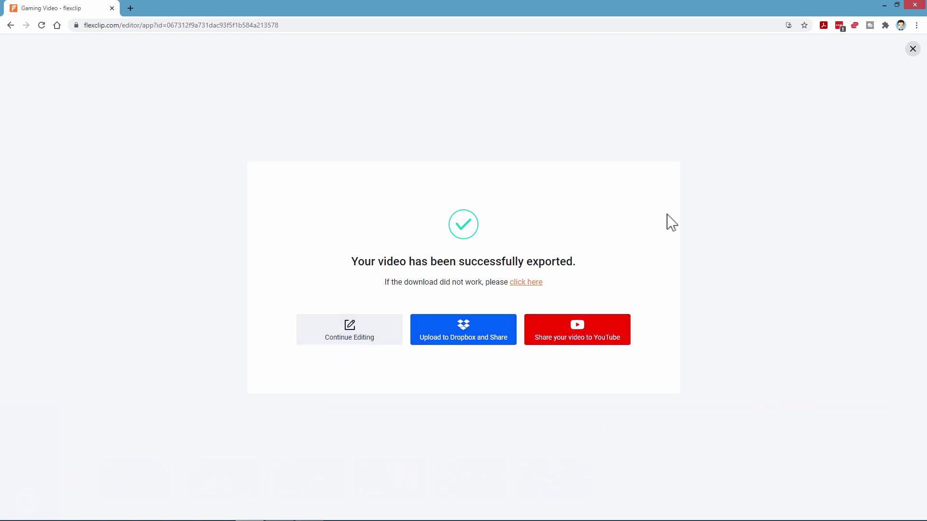
pyautogui.click(911, 51)
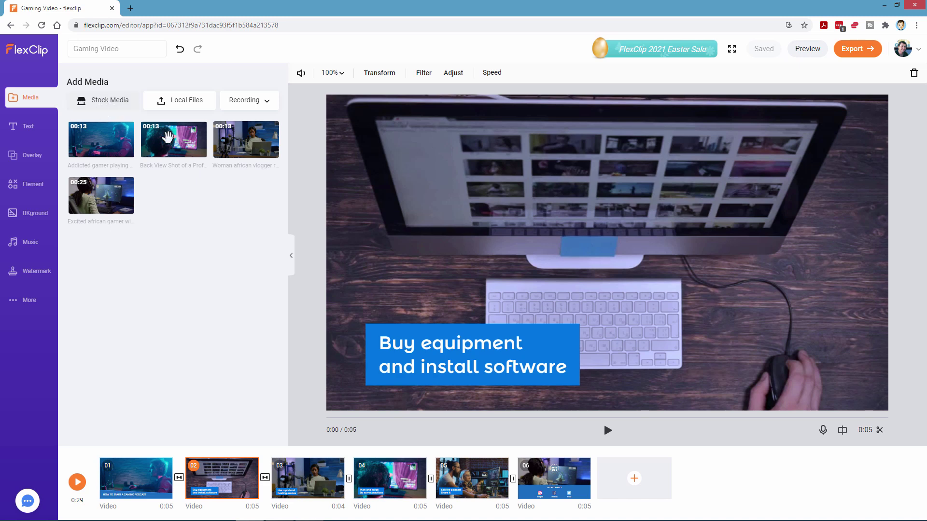
# Dismiss the Recording options, show the Overlay library, and select opening clip 01 in the timeline
pyautogui.click(268, 104)
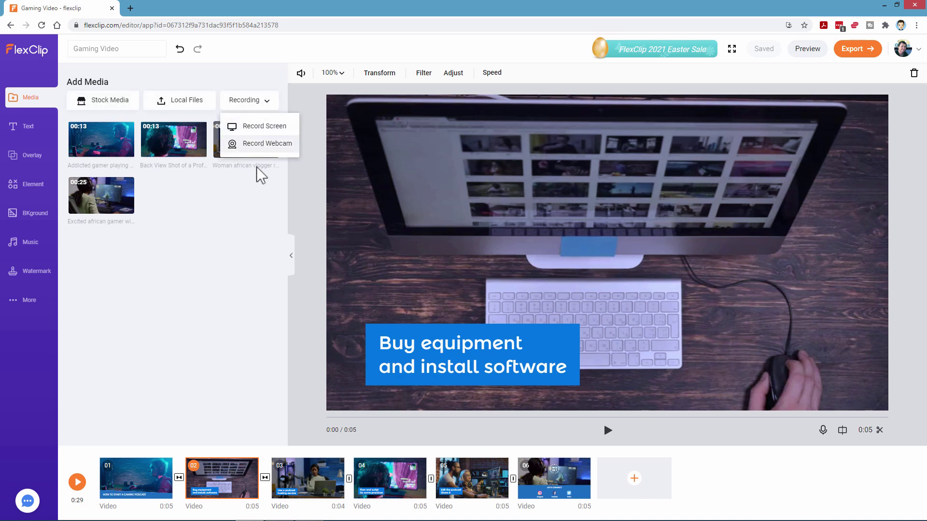
pyautogui.click(215, 245)
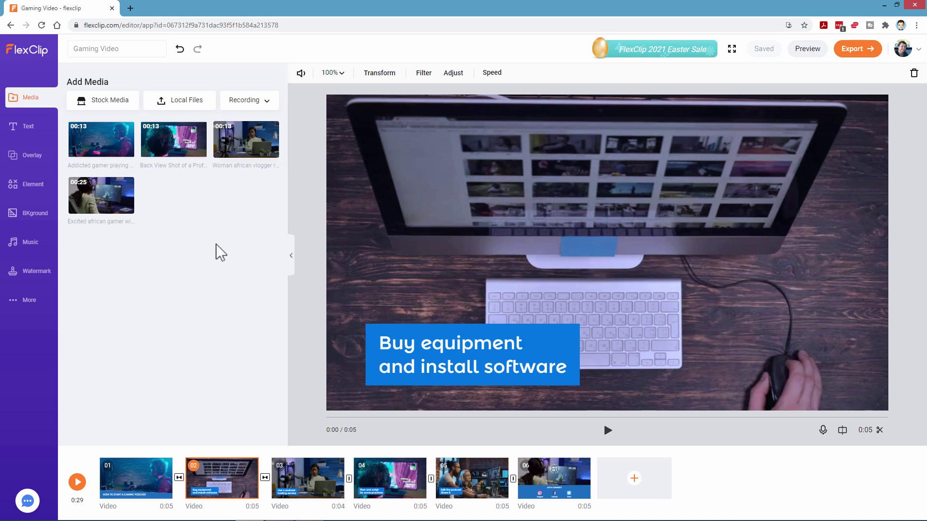
pyautogui.click(29, 155)
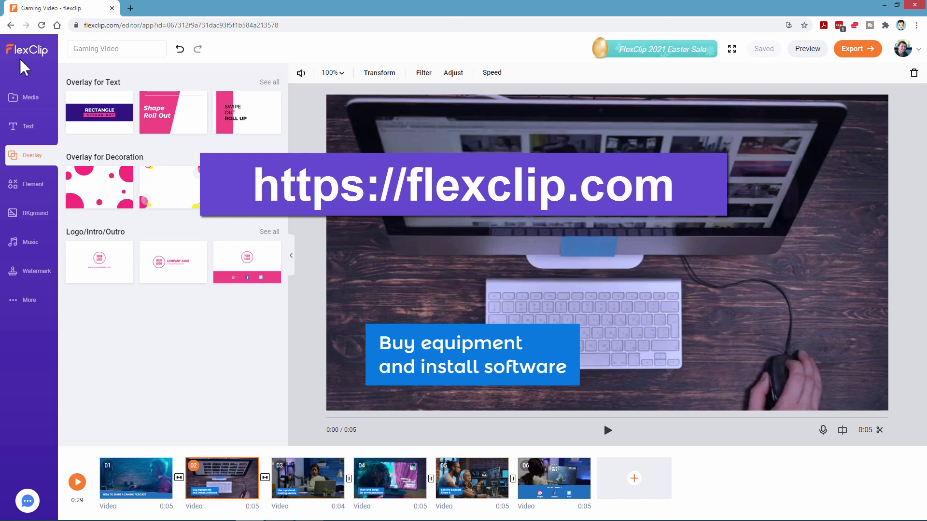
pyautogui.click(136, 478)
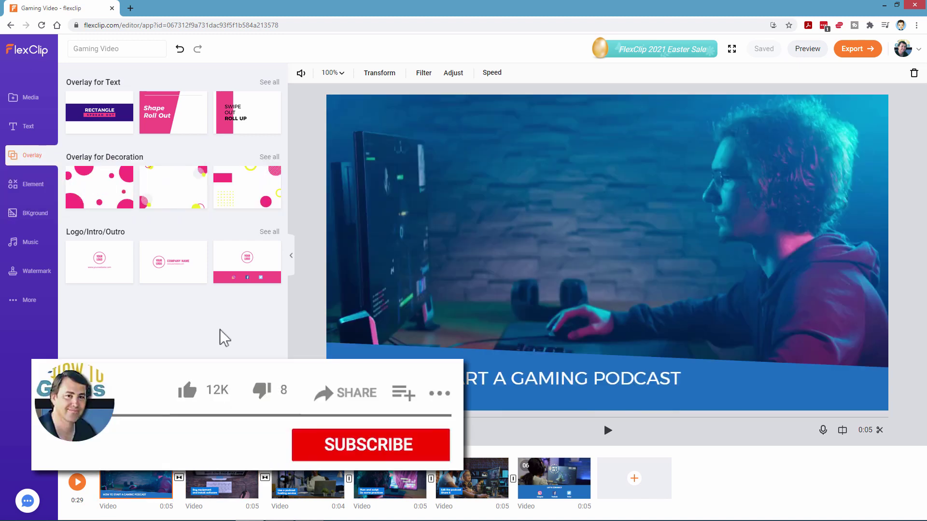